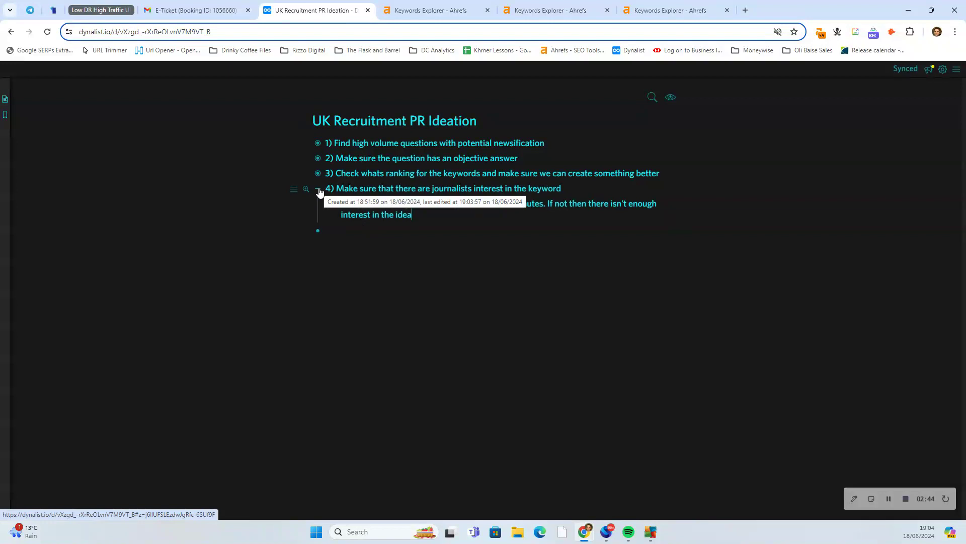
- Switch to the Ahrefs matching terms list for "job" and close the two other Keywords Explorer tabs
{"action": "left_click", "coordinate": [441, 10]}
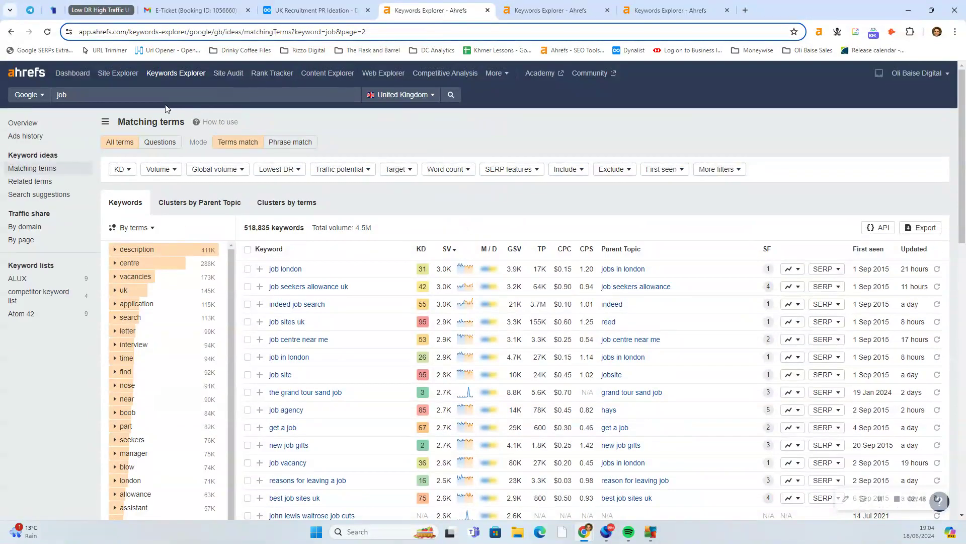
{"action": "left_click", "coordinate": [59, 95]}
{"action": "left_click_drag", "start_coordinate": [59, 95], "coordinate": [83, 97]}
{"action": "left_click", "coordinate": [607, 10]}
{"action": "left_click", "coordinate": [607, 11]}
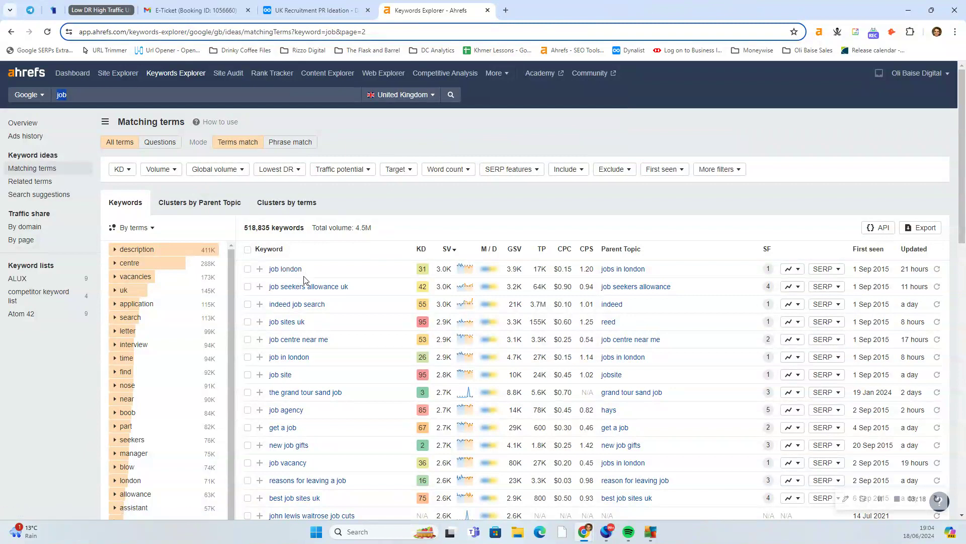
- Open the keyword overview for "job centre near me" in a new tab and examine its SERP overview
{"action": "scroll", "coordinate": [309, 291], "scroll_direction": "down", "scroll_amount": 2}
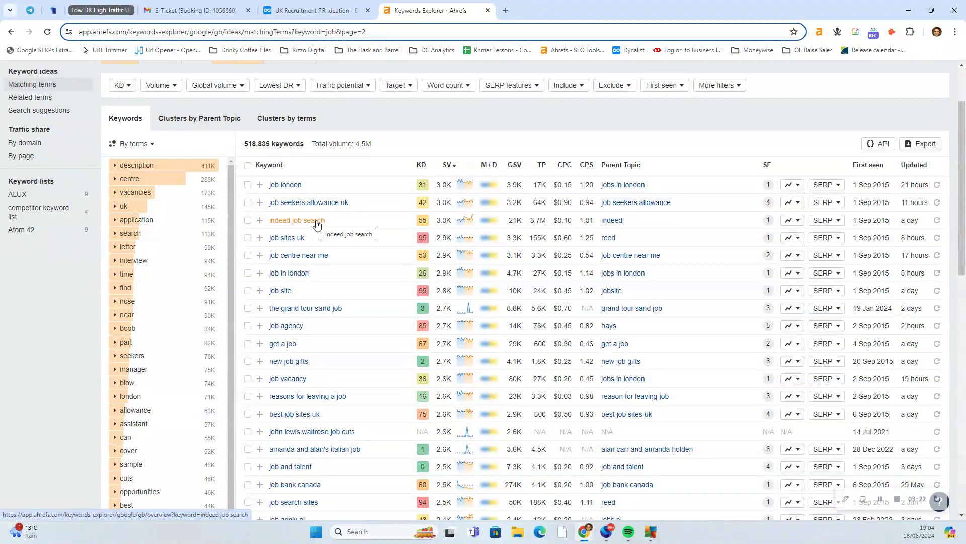
{"action": "right_click", "coordinate": [310, 259]}
{"action": "left_click", "coordinate": [337, 267]}
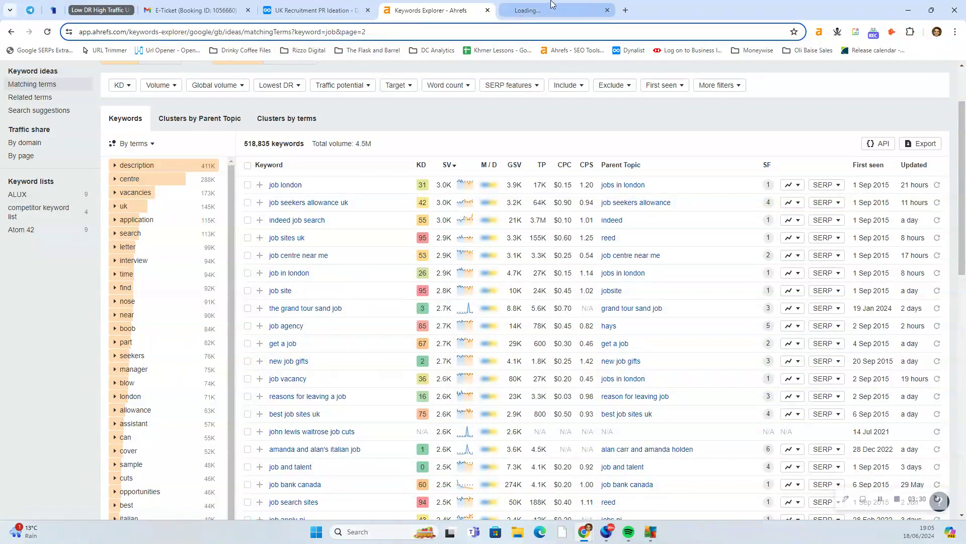
{"action": "left_click", "coordinate": [548, 10]}
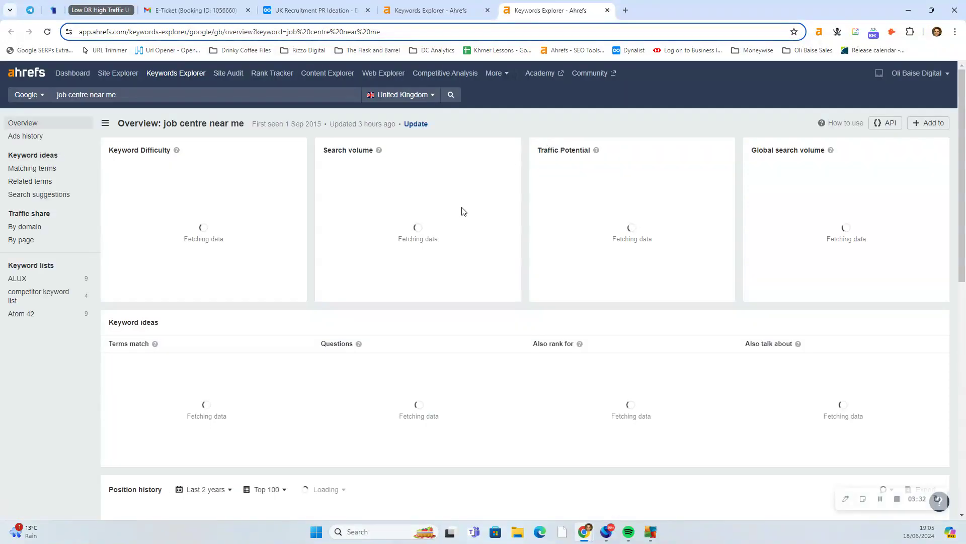
{"action": "scroll", "coordinate": [373, 237], "scroll_direction": "down", "scroll_amount": 15}
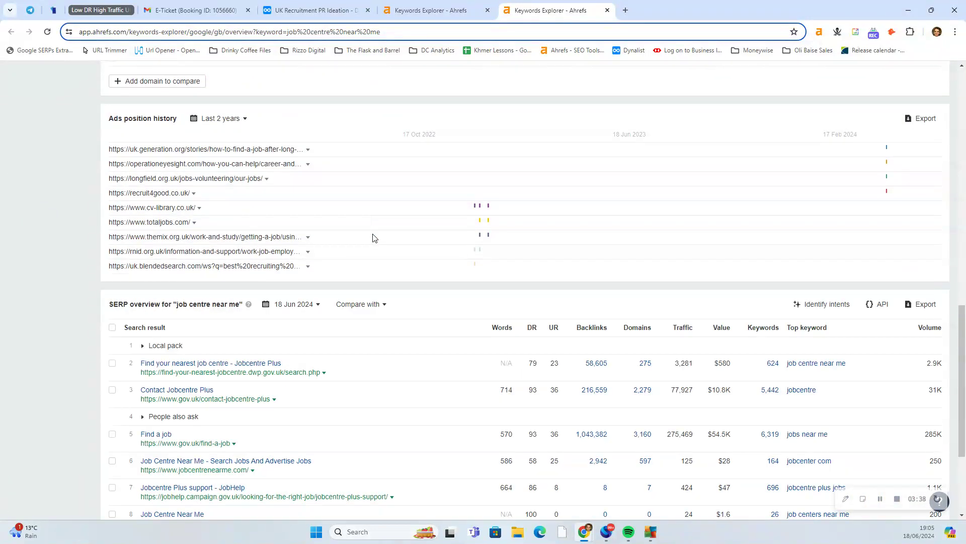
{"action": "scroll", "coordinate": [373, 238], "scroll_direction": "down", "scroll_amount": 3}
- Open the "Find your nearest job centre - Jobcentre Plus" search result in a new tab and switch to it
{"action": "right_click", "coordinate": [252, 200]}
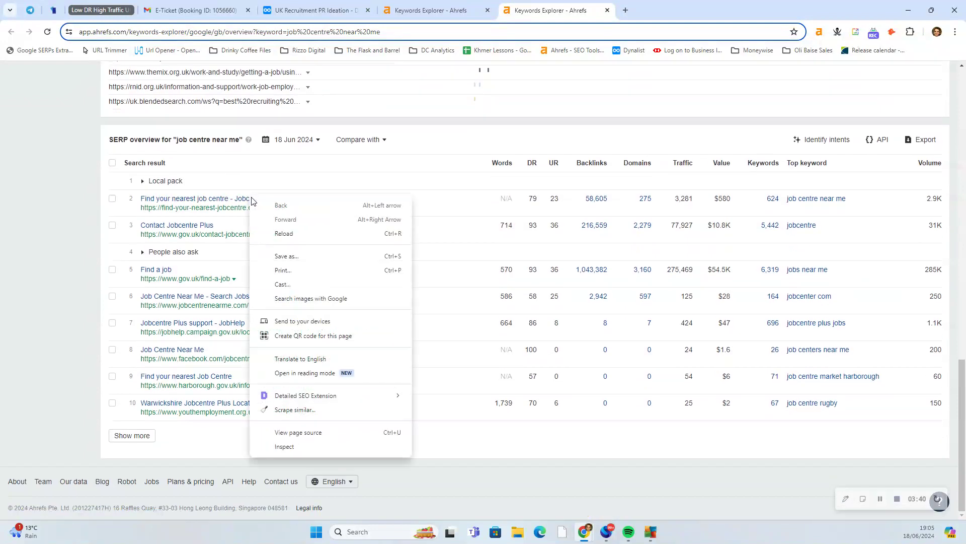
{"action": "left_click", "coordinate": [477, 121]}
{"action": "right_click", "coordinate": [297, 205]}
{"action": "left_click", "coordinate": [297, 207]}
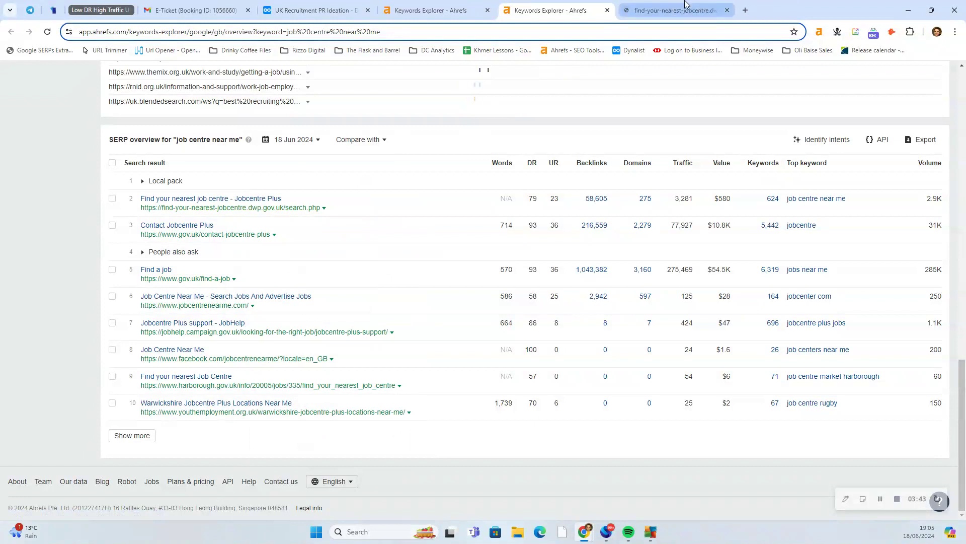
{"action": "key", "text": "ctrl+Tab"}
- Look up the local Jobcentre Plus office by postcode, and close both the result page and the keyword overview
{"action": "left_click", "coordinate": [319, 265]}
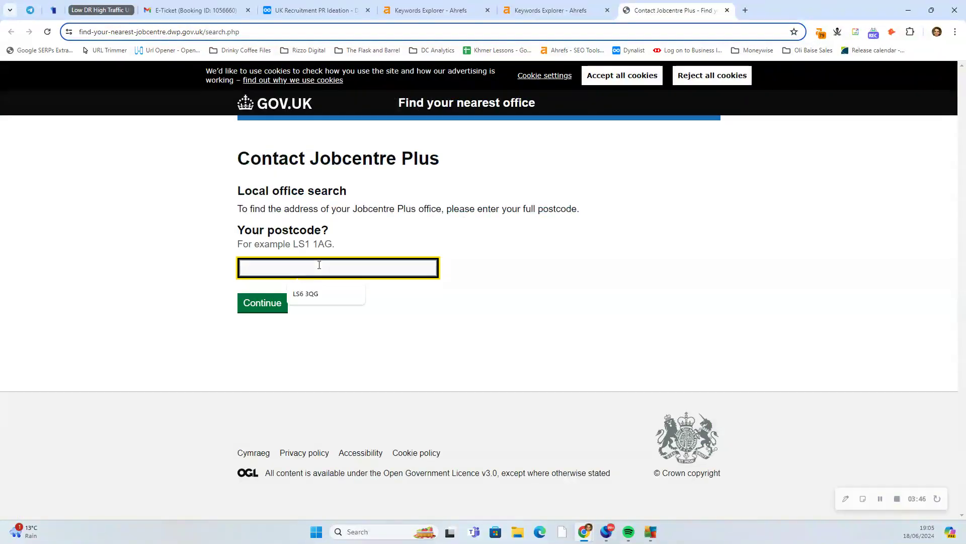
{"action": "left_click", "coordinate": [307, 293]}
{"action": "left_click", "coordinate": [272, 308]}
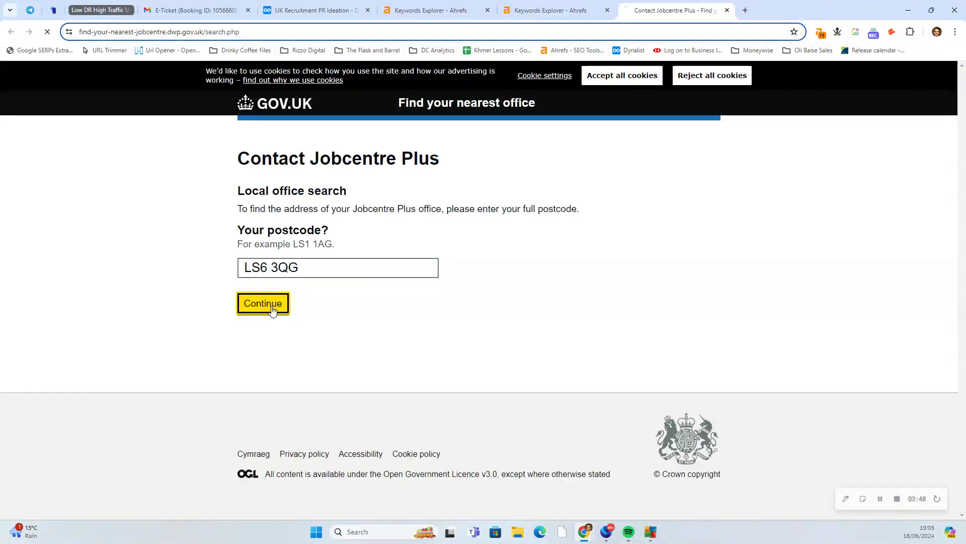
{"action": "left_click_drag", "start_coordinate": [396, 296], "coordinate": [512, 318]}
{"action": "left_click", "coordinate": [512, 318]}
{"action": "left_click", "coordinate": [727, 11]}
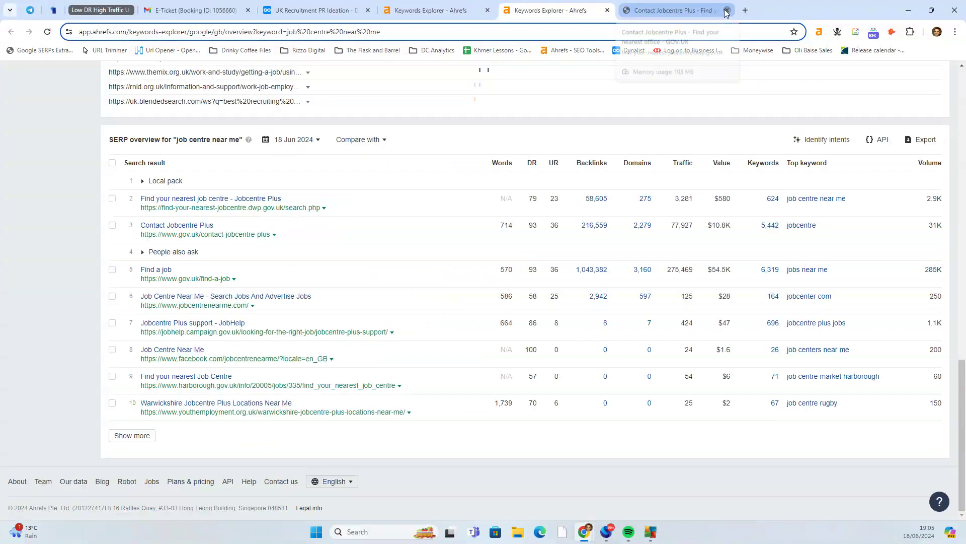
{"action": "left_click", "coordinate": [607, 10]}
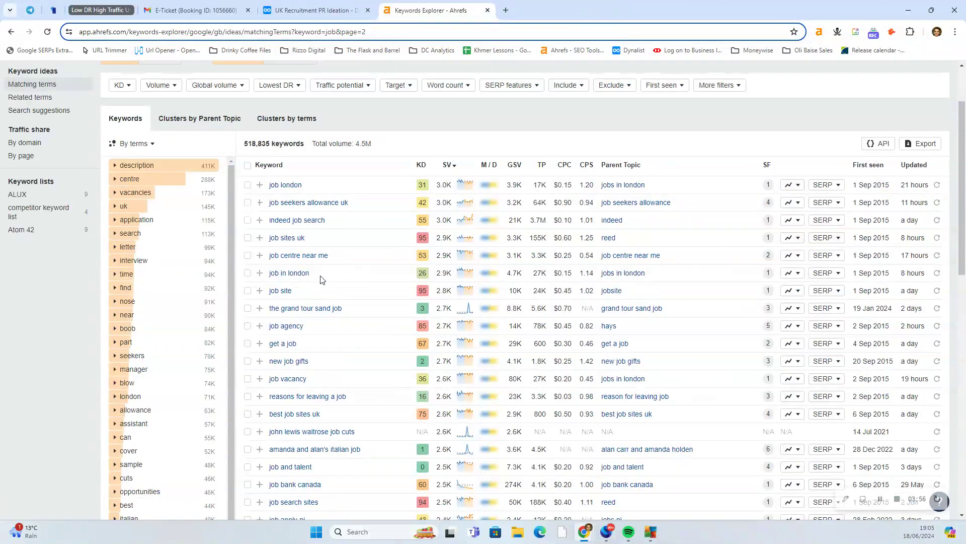
- Review the ranking pages for the keyword "job simulator" in a separate tab and close that tab
{"action": "scroll", "coordinate": [317, 267], "scroll_direction": "down", "scroll_amount": 2}
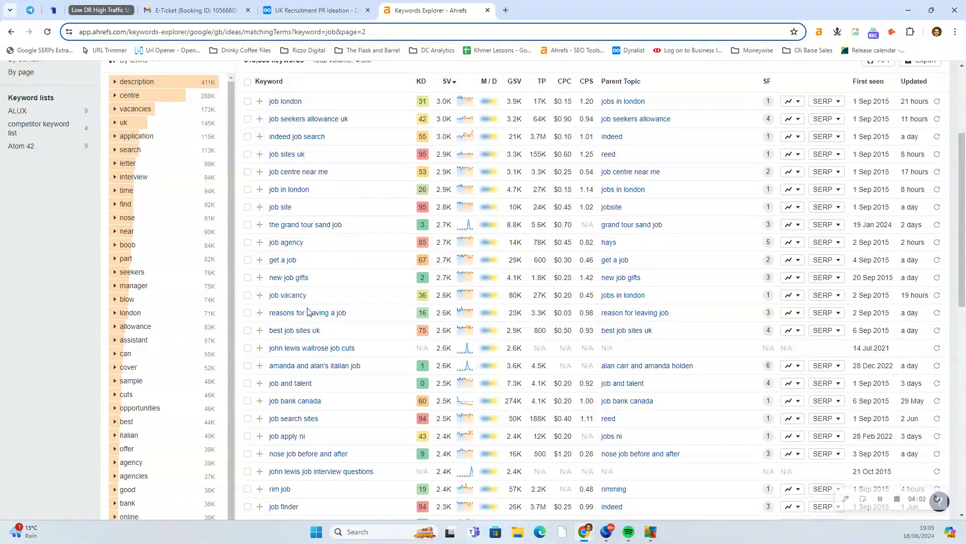
{"action": "scroll", "coordinate": [309, 313], "scroll_direction": "down", "scroll_amount": 2}
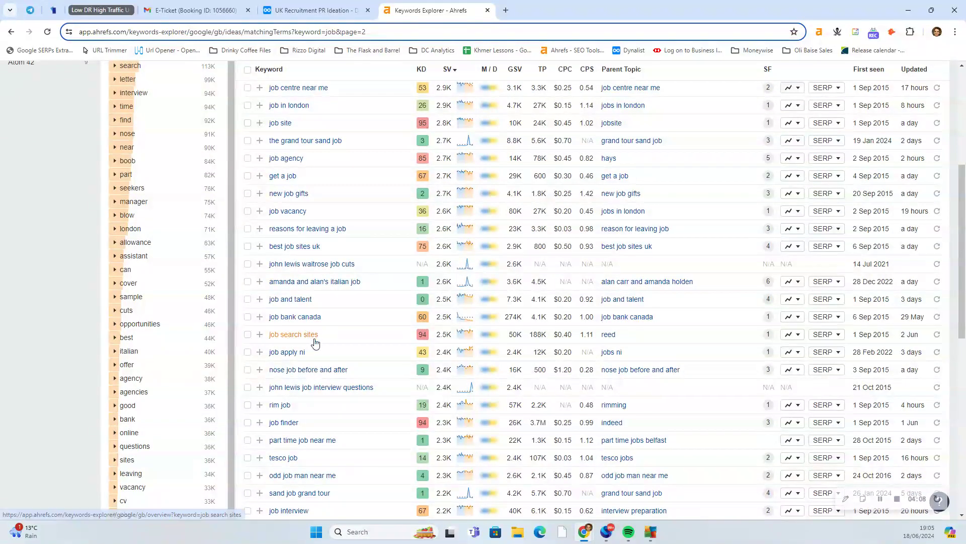
{"action": "scroll", "coordinate": [312, 352], "scroll_direction": "down", "scroll_amount": 2}
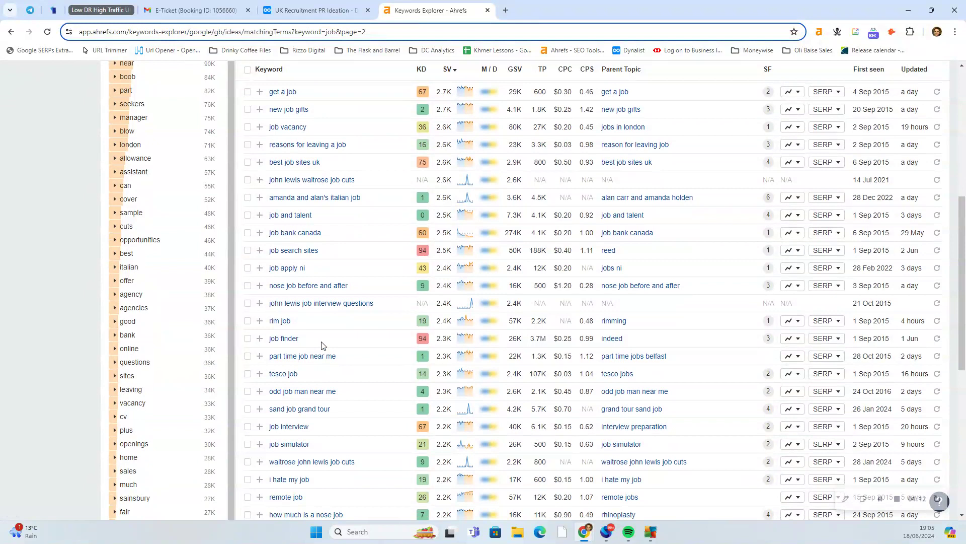
{"action": "scroll", "coordinate": [322, 345], "scroll_direction": "down", "scroll_amount": 2}
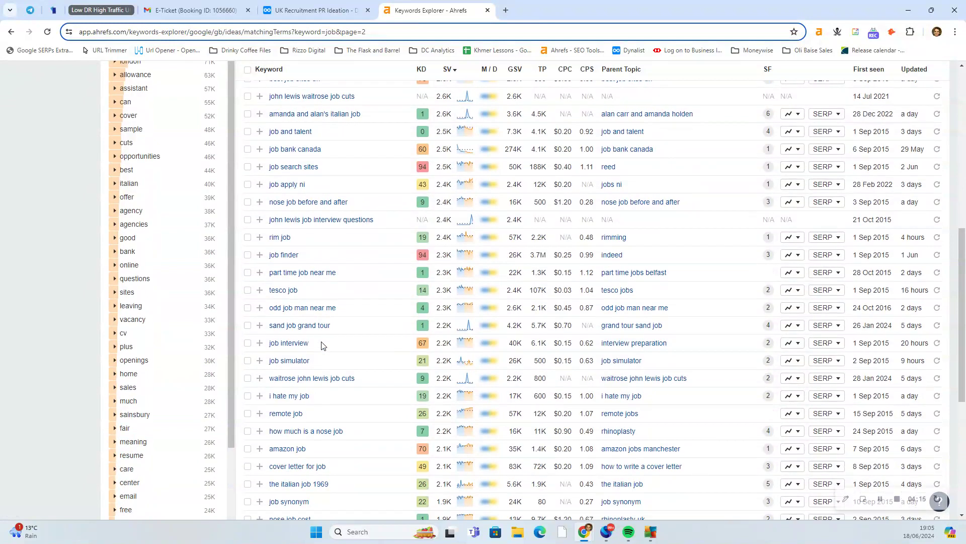
{"action": "scroll", "coordinate": [322, 346], "scroll_direction": "down", "scroll_amount": 2}
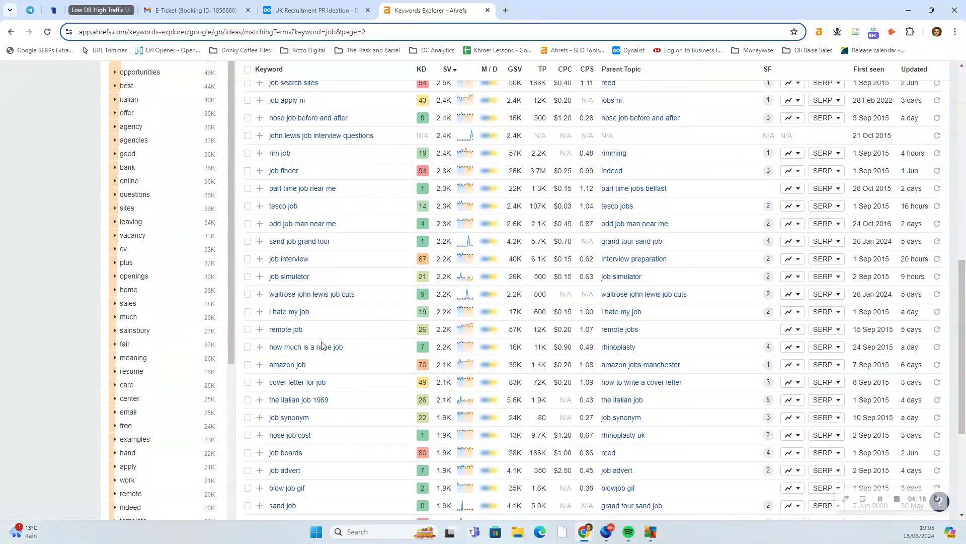
{"action": "right_click", "coordinate": [291, 278]}
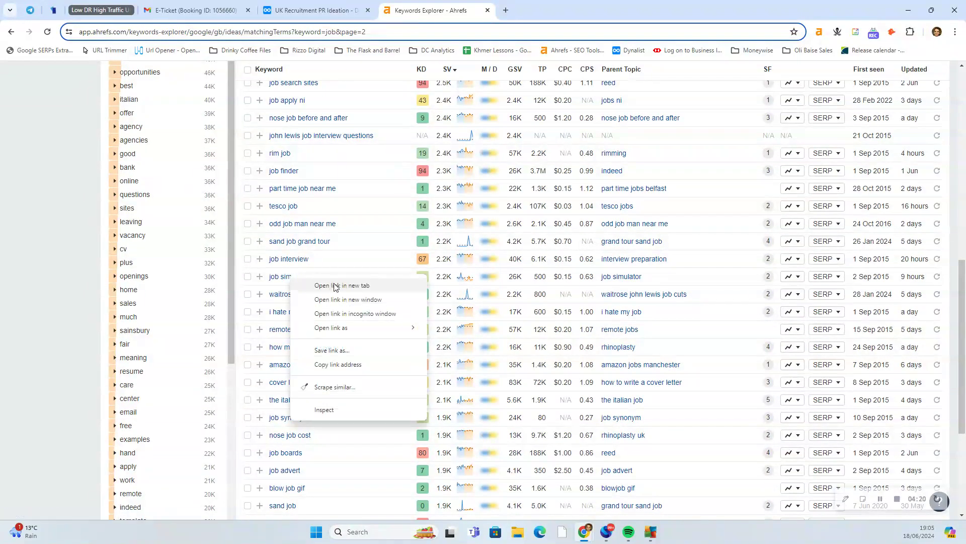
{"action": "left_click", "coordinate": [335, 286]}
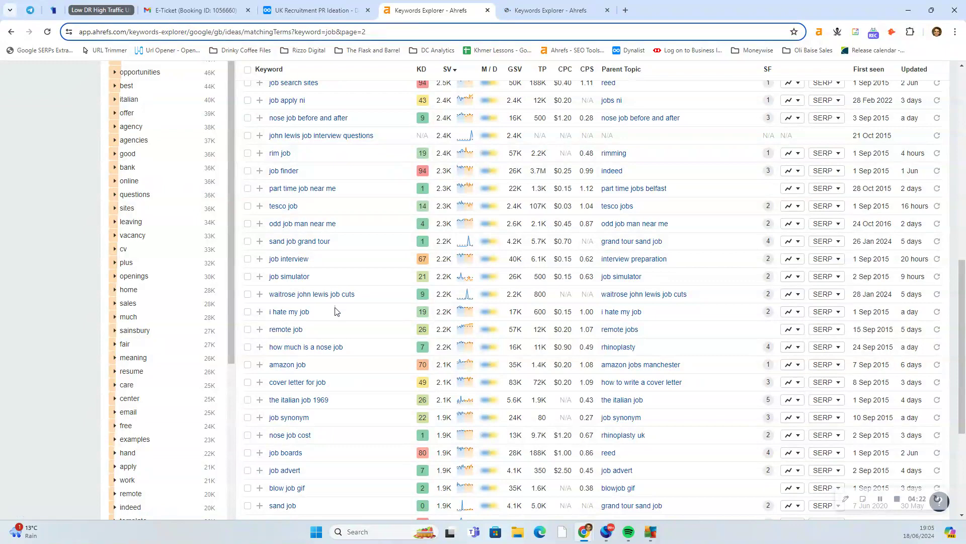
{"action": "key", "text": "ctrl+Tab"}
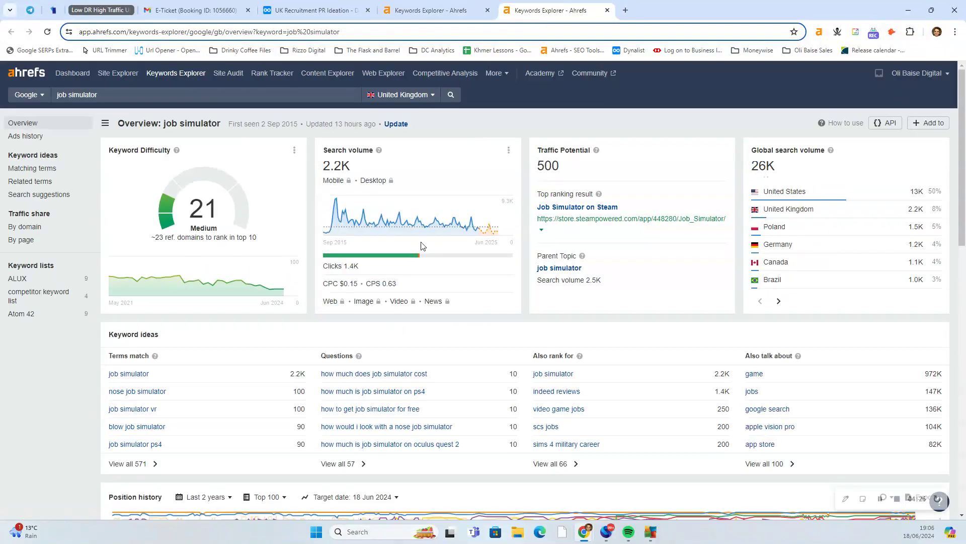
{"action": "key", "text": "End"}
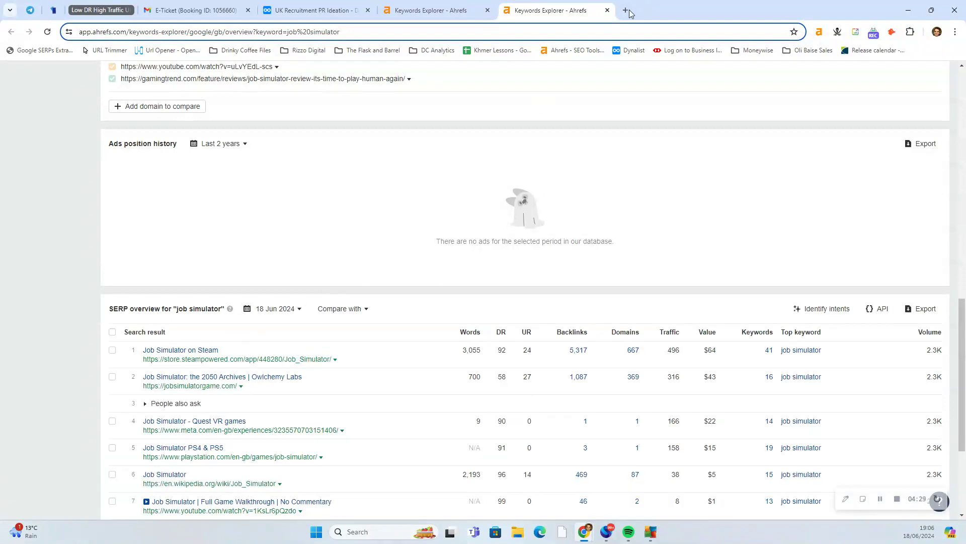
{"action": "left_click", "coordinate": [607, 10]}
- Open the keyword overview for "cover letter for job" in a new background tab
{"action": "scroll", "coordinate": [379, 302], "scroll_direction": "down", "scroll_amount": 2}
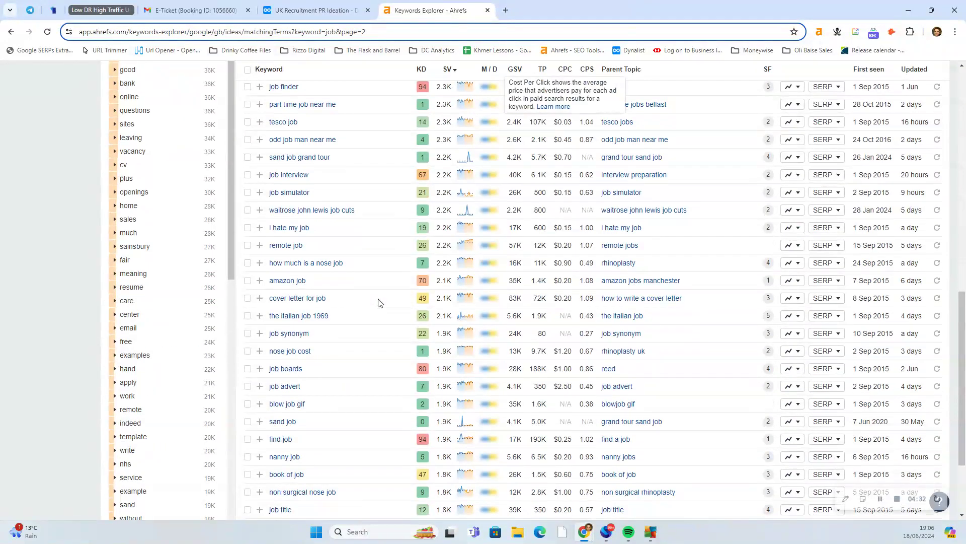
{"action": "right_click", "coordinate": [316, 302]}
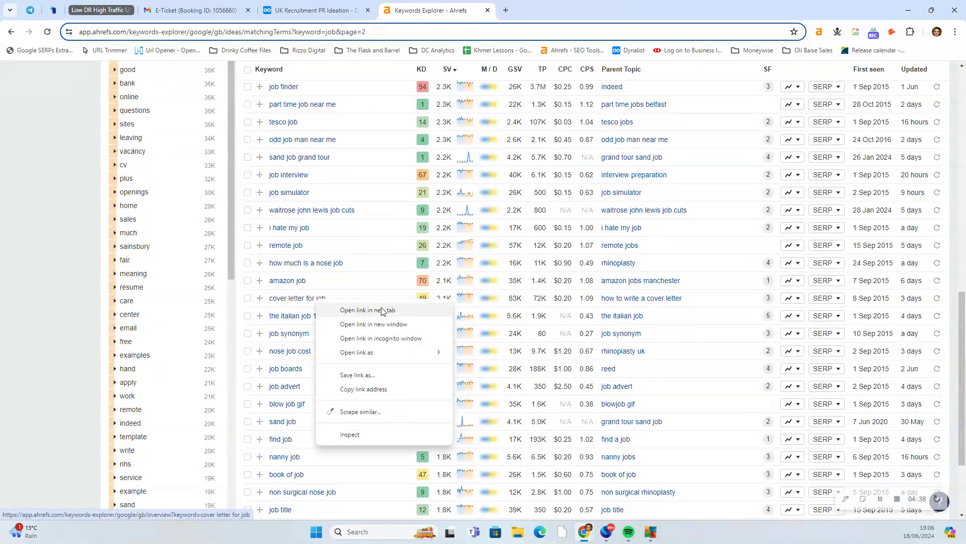
{"action": "left_click", "coordinate": [382, 310]}
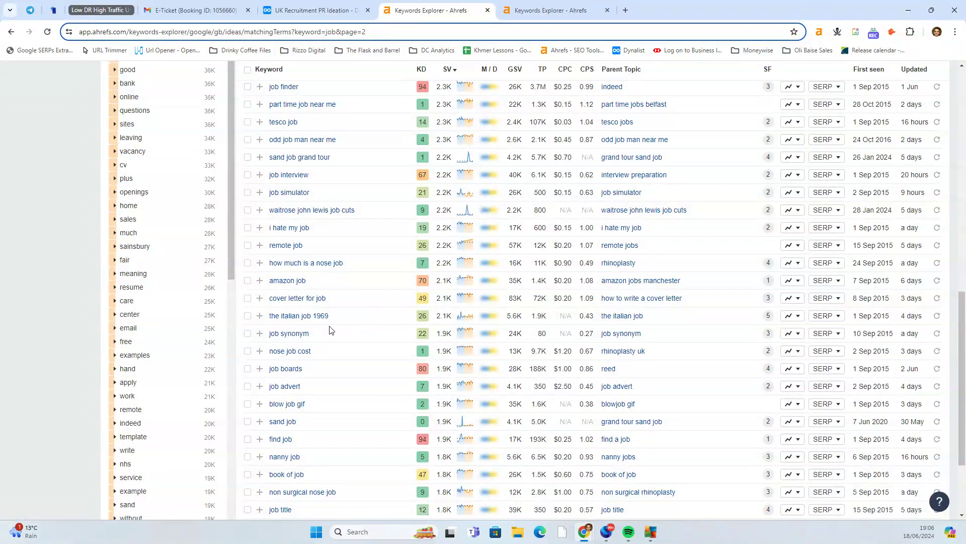
- Go to page 3 of the matching terms and open "signs you will get the job after interview" in a new tab
{"action": "scroll", "coordinate": [330, 329], "scroll_direction": "down", "scroll_amount": 2}
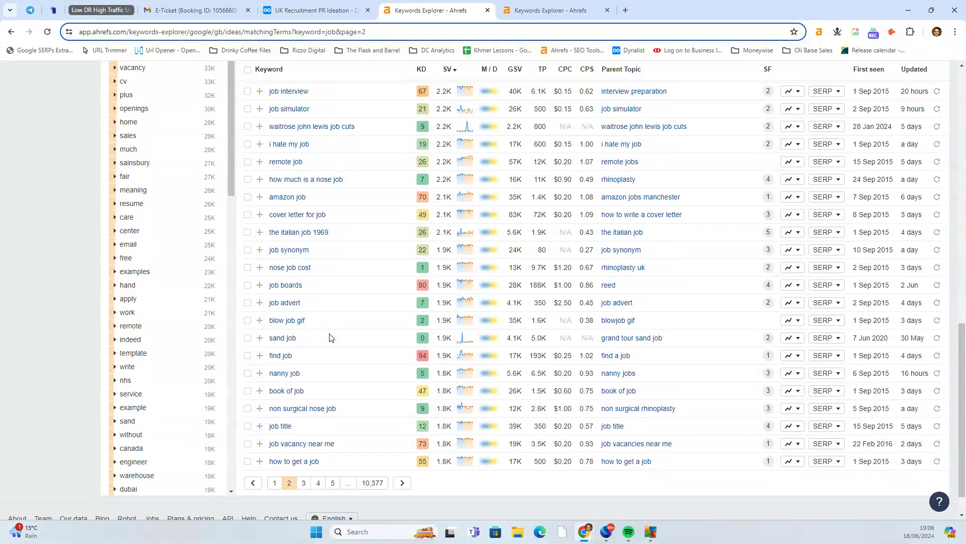
{"action": "left_click", "coordinate": [303, 483]}
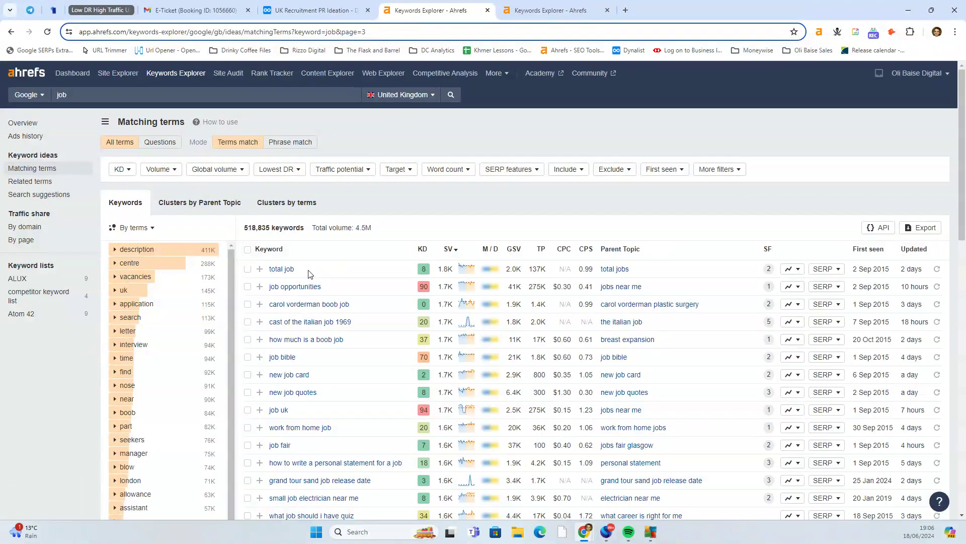
{"action": "scroll", "coordinate": [311, 280], "scroll_direction": "down", "scroll_amount": 2}
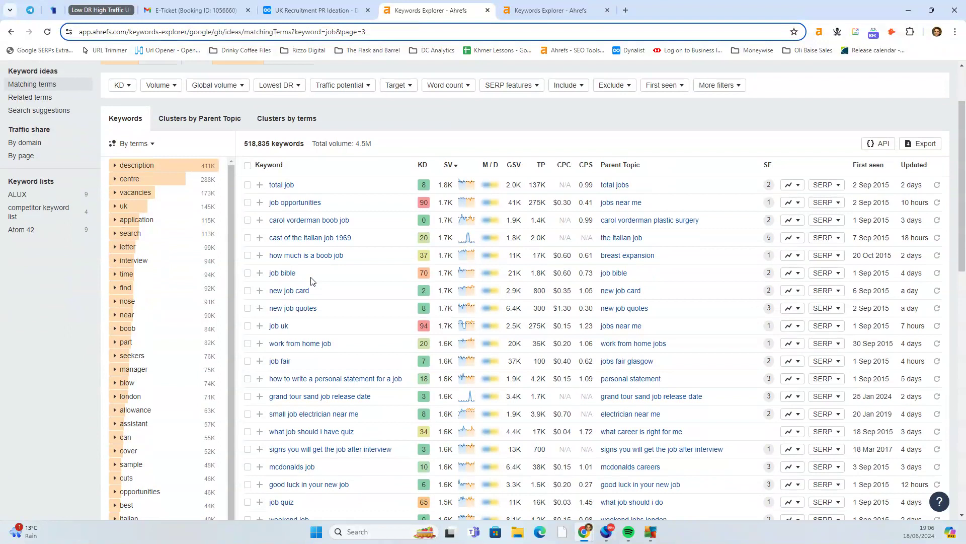
{"action": "scroll", "coordinate": [311, 280], "scroll_direction": "down", "scroll_amount": 2}
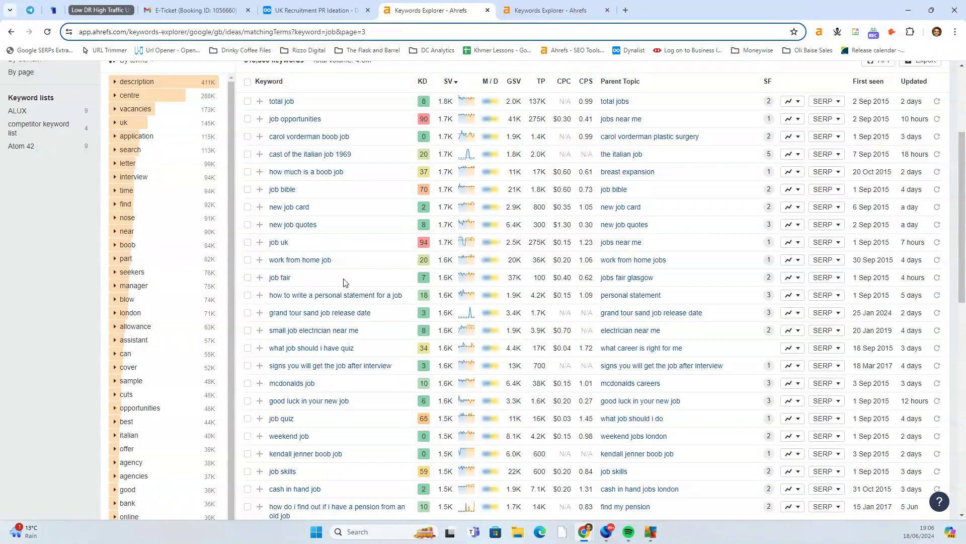
{"action": "scroll", "coordinate": [344, 283], "scroll_direction": "down", "scroll_amount": 2}
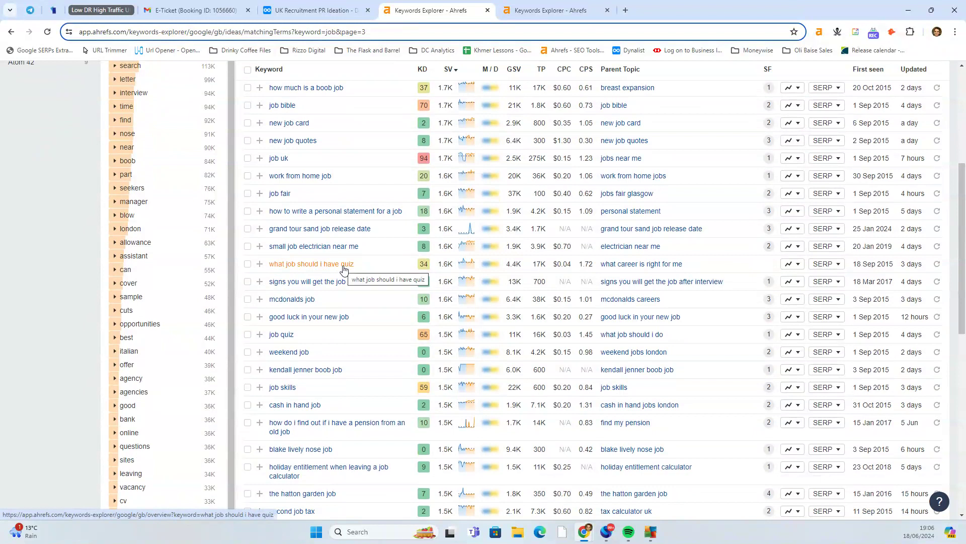
{"action": "scroll", "coordinate": [344, 269], "scroll_direction": "down", "scroll_amount": 2}
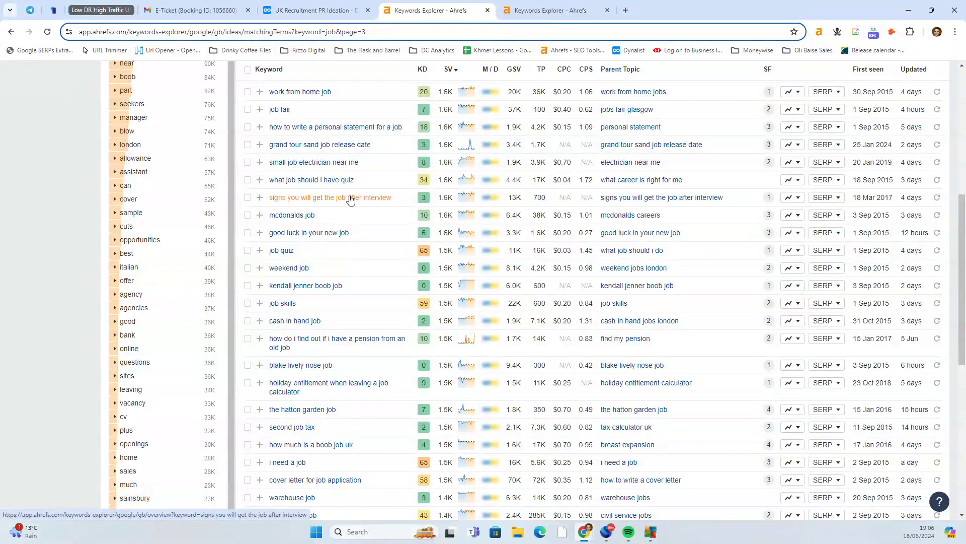
{"action": "right_click", "coordinate": [351, 199]}
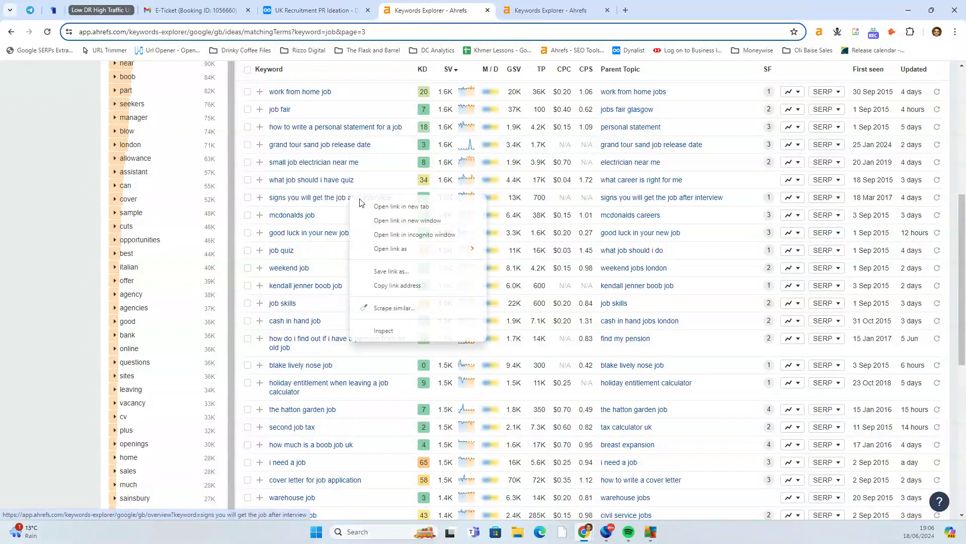
{"action": "left_click", "coordinate": [388, 208]}
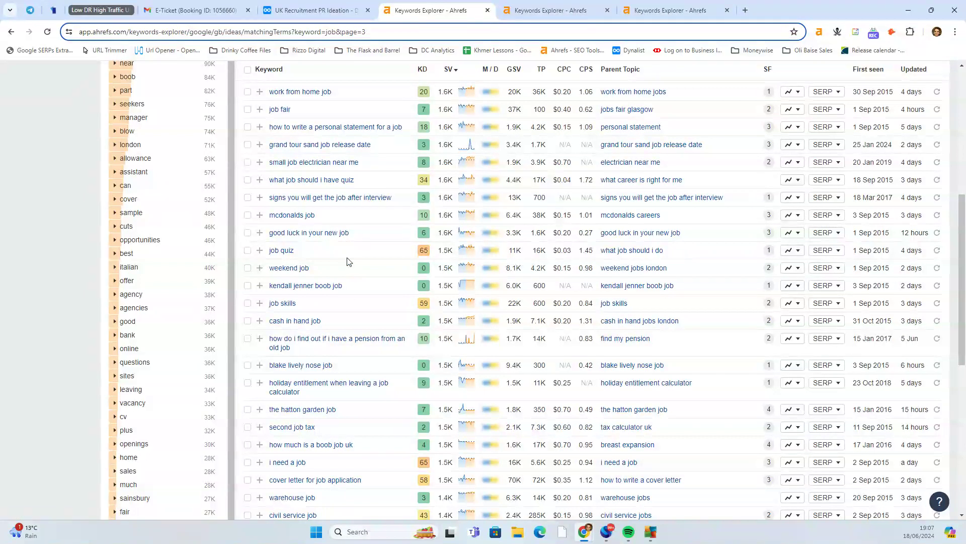
- Open the keyword overview for "job skills" in a new background tab
{"action": "scroll", "coordinate": [347, 261], "scroll_direction": "down", "scroll_amount": 2}
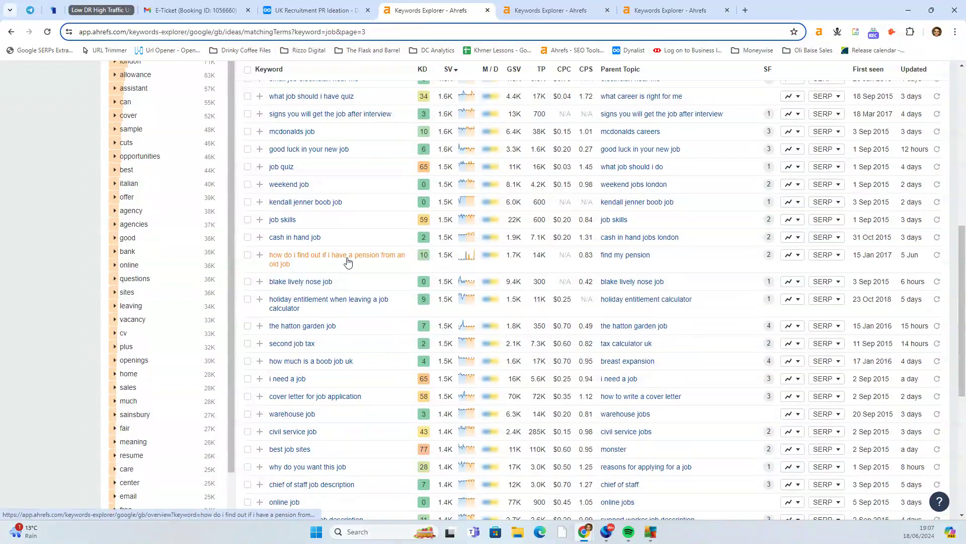
{"action": "right_click", "coordinate": [285, 224]}
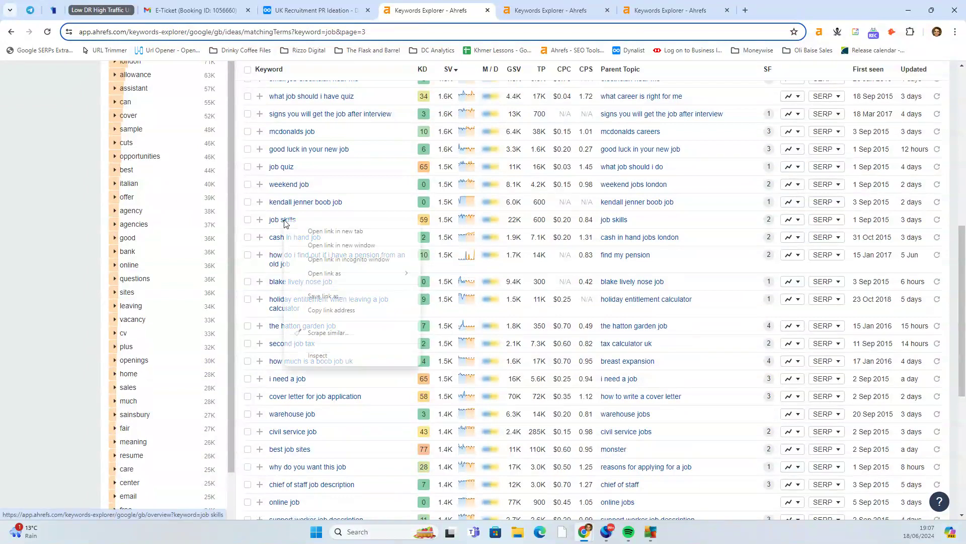
{"action": "left_click", "coordinate": [336, 231]}
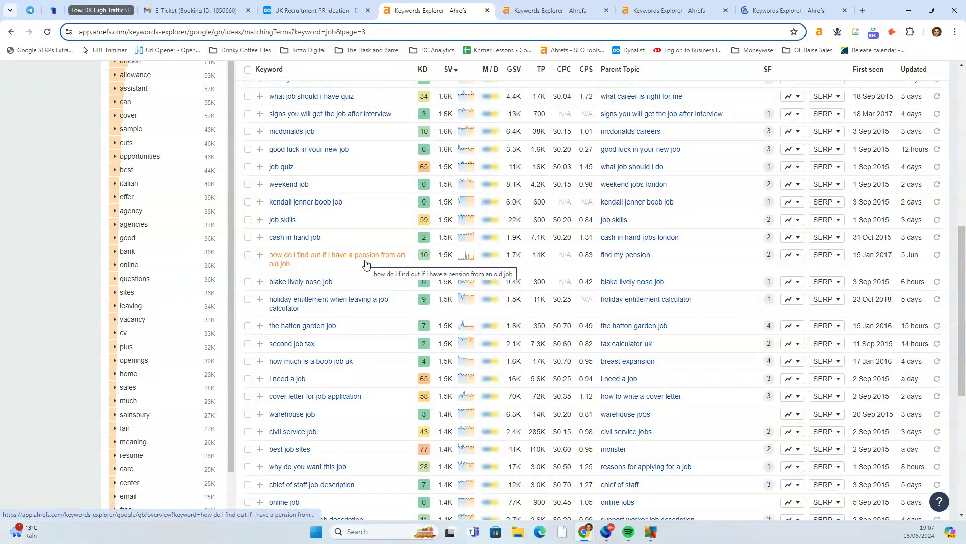
- Review the ranking pages for "holiday entitlement when leaving a job calculator" in a separate tab, closing it to return to the matching terms
{"action": "right_click", "coordinate": [361, 302]}
{"action": "left_click", "coordinate": [398, 308]}
{"action": "key", "text": "ctrl+9"}
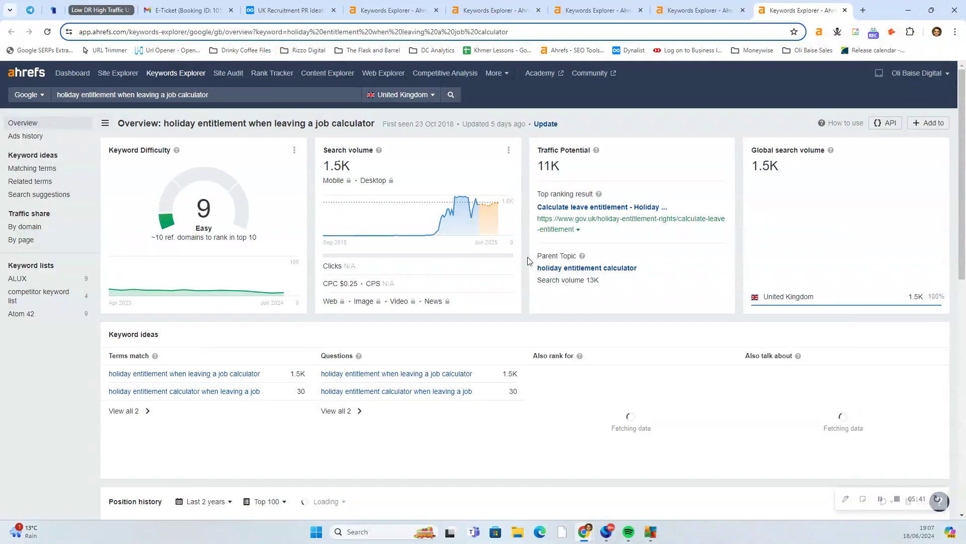
{"action": "scroll", "coordinate": [503, 256], "scroll_direction": "down", "scroll_amount": 10}
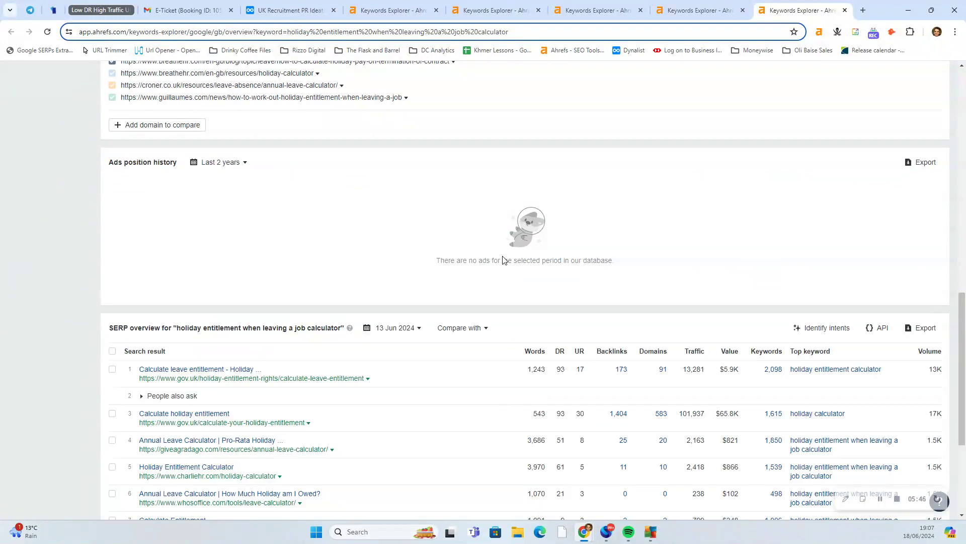
{"action": "scroll", "coordinate": [503, 260], "scroll_direction": "down", "scroll_amount": 3}
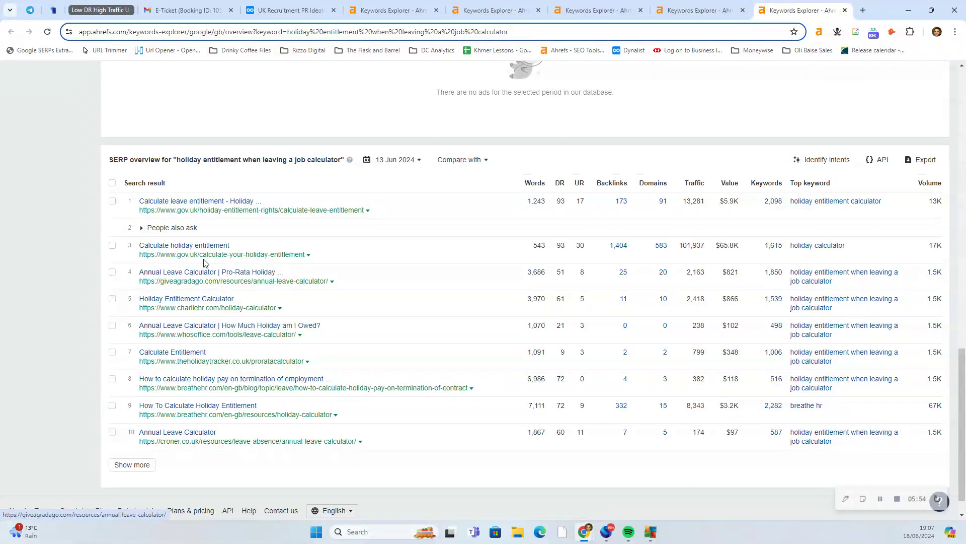
{"action": "left_click", "coordinate": [845, 10]}
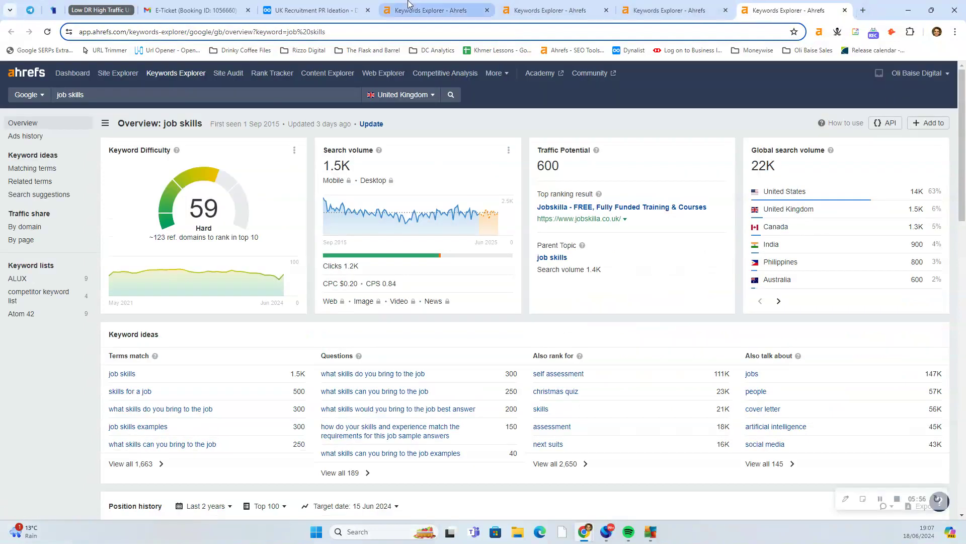
{"action": "left_click", "coordinate": [413, 9]}
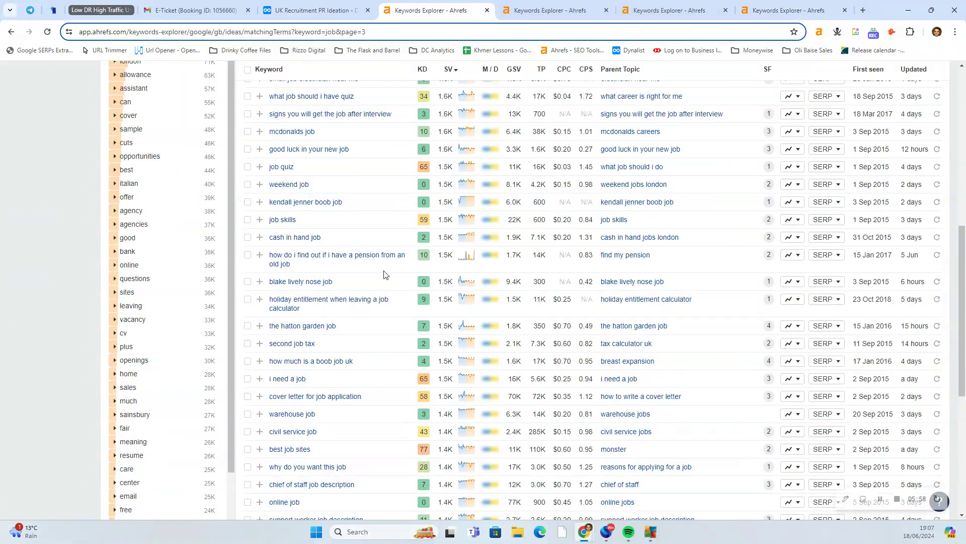
- Examine the keyword "second job tax" in the matching terms as a possible content topic
{"action": "scroll", "coordinate": [384, 274], "scroll_direction": "down", "scroll_amount": 2}
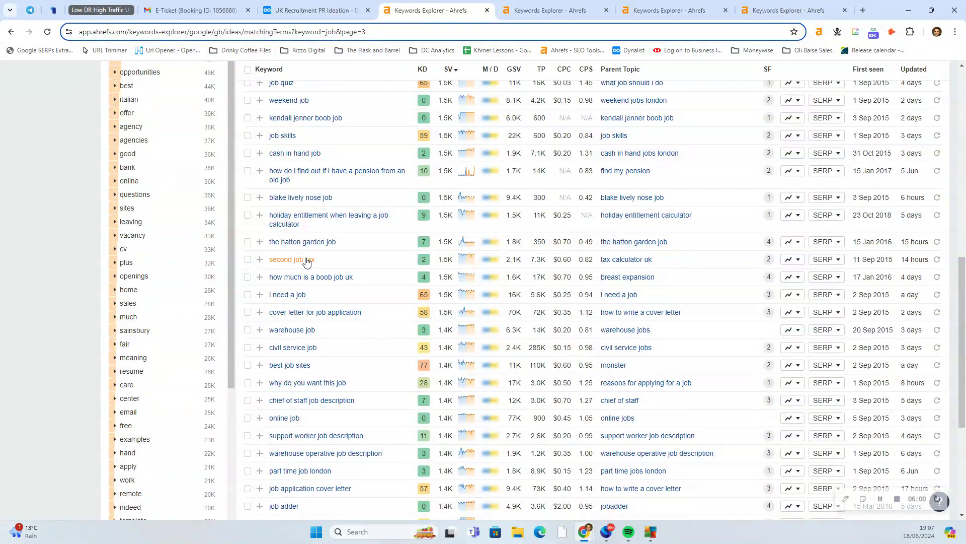
{"action": "left_click_drag", "start_coordinate": [332, 266], "coordinate": [260, 268]}
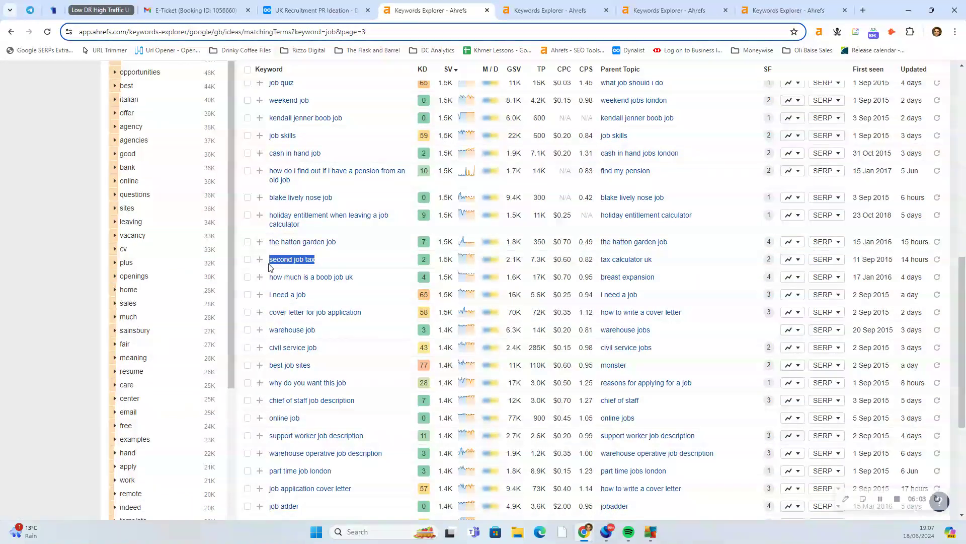
{"action": "left_click", "coordinate": [350, 261]}
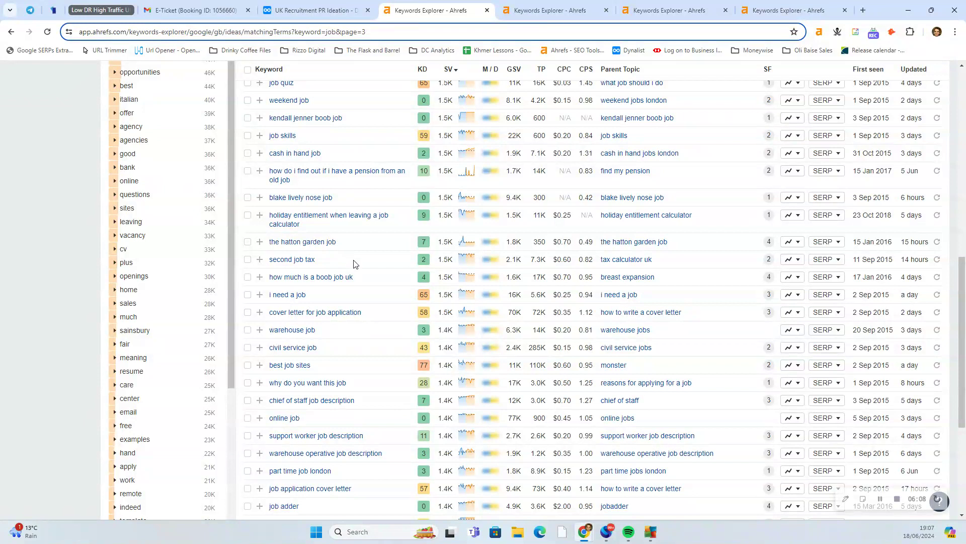
- Open the keyword overview for "why do you want this job" in a new background tab
{"action": "scroll", "coordinate": [353, 263], "scroll_direction": "down", "scroll_amount": 2}
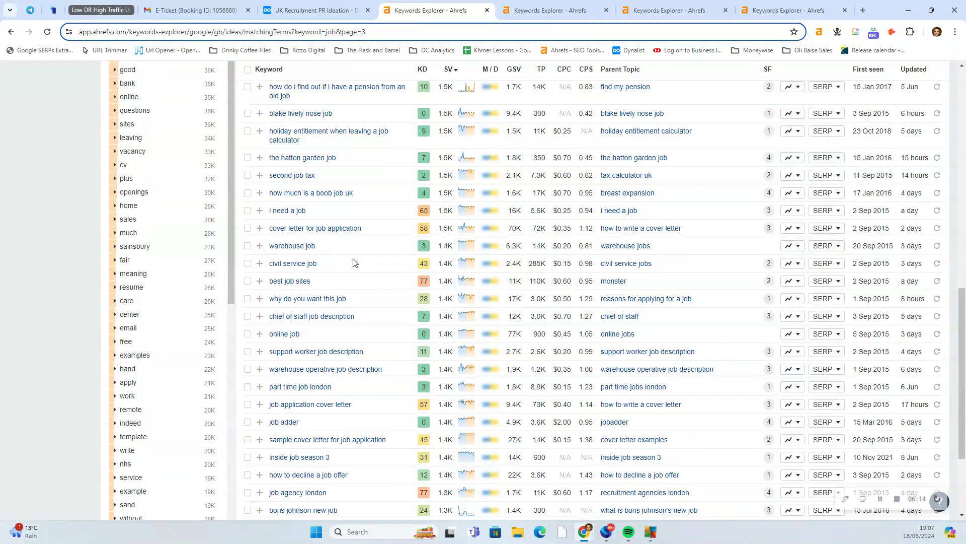
{"action": "right_click", "coordinate": [327, 300]}
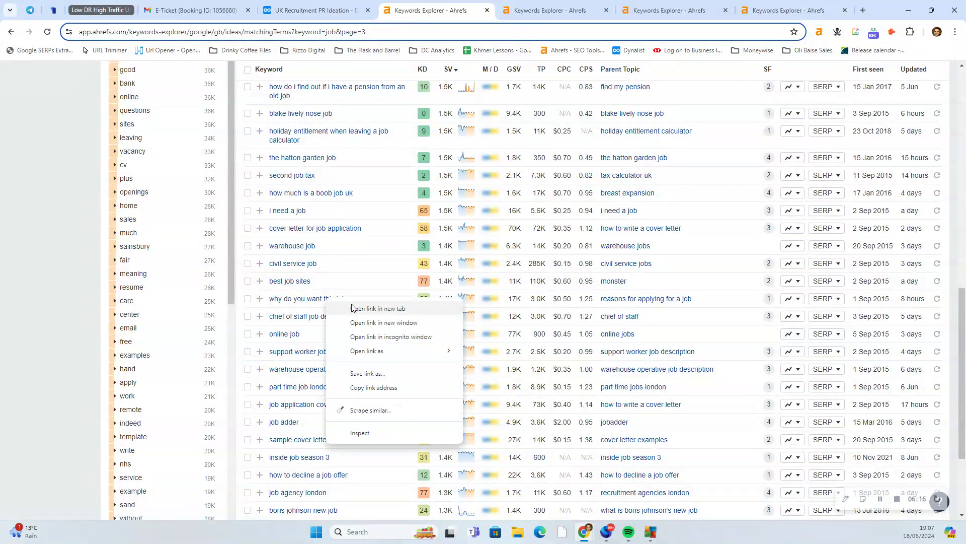
{"action": "left_click", "coordinate": [373, 287]}
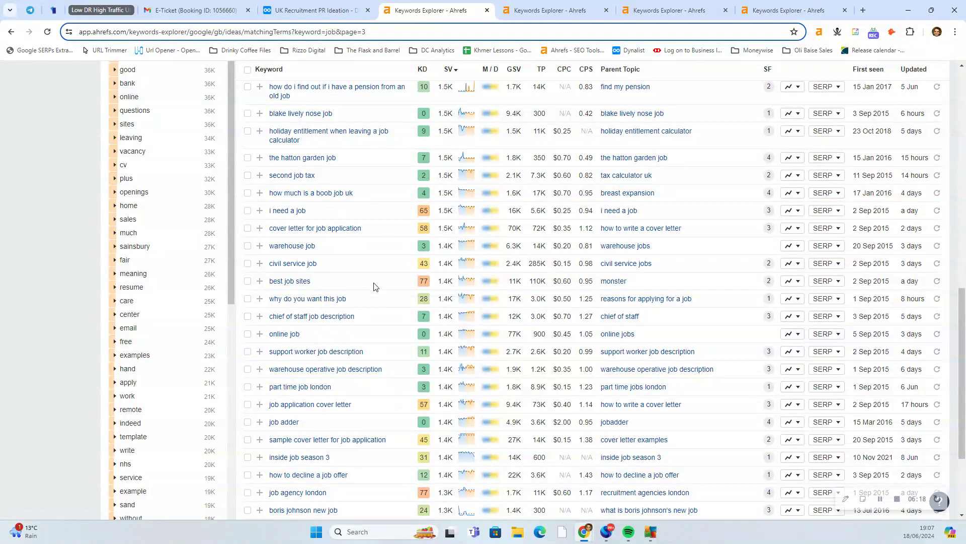
{"action": "right_click", "coordinate": [335, 301]}
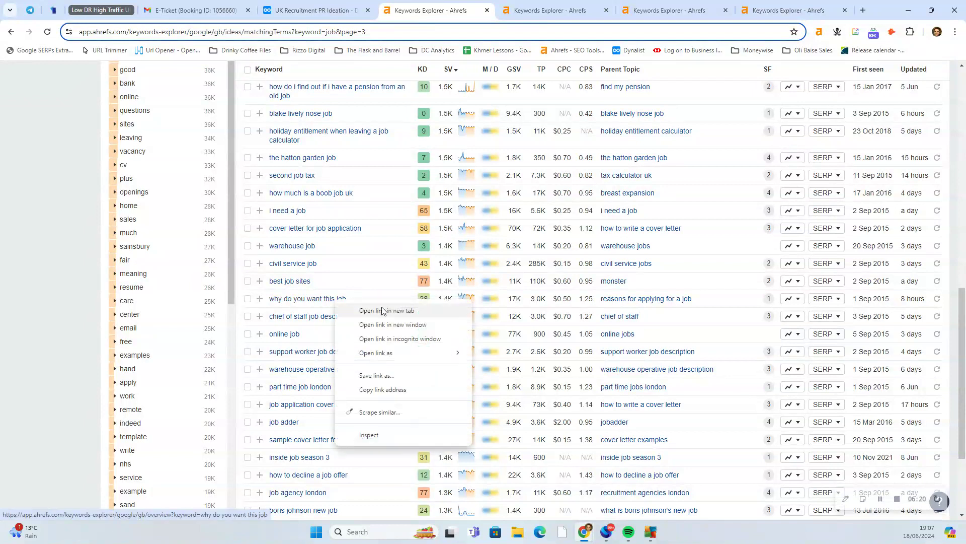
{"action": "left_click", "coordinate": [385, 310]}
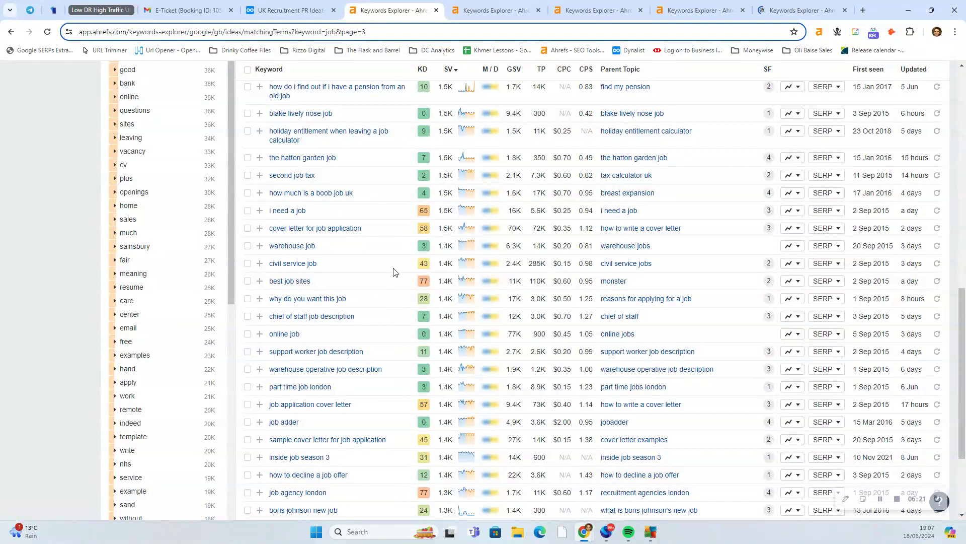
- Go to page 4 of the matching terms and look through its keywords for recruitment PR topics
{"action": "scroll", "coordinate": [394, 273], "scroll_direction": "down", "scroll_amount": 2}
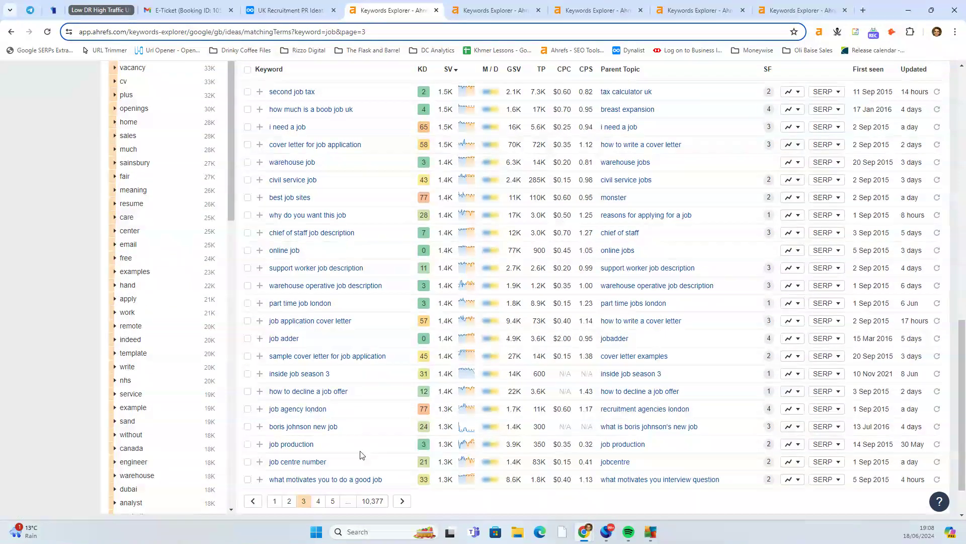
{"action": "left_click", "coordinate": [317, 501]}
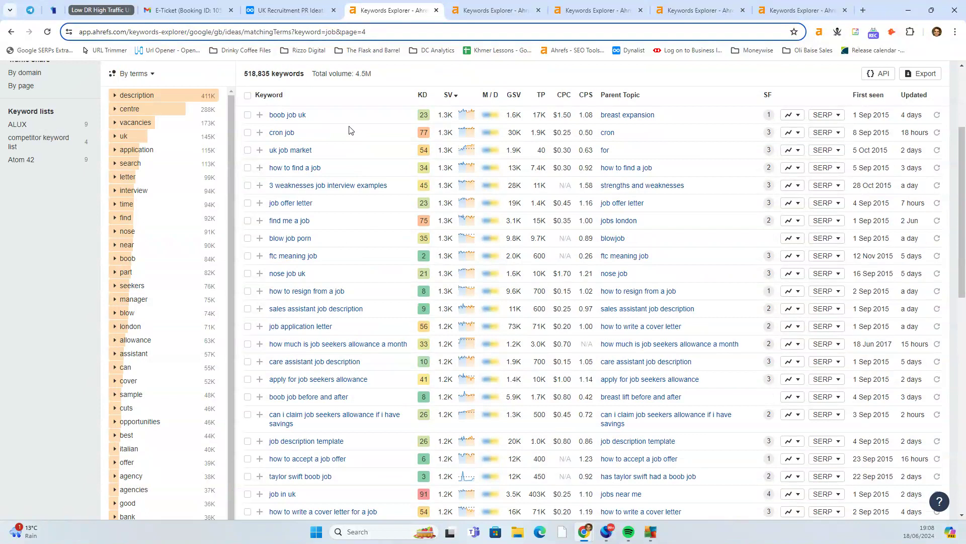
{"action": "scroll", "coordinate": [351, 130], "scroll_direction": "down", "scroll_amount": 2}
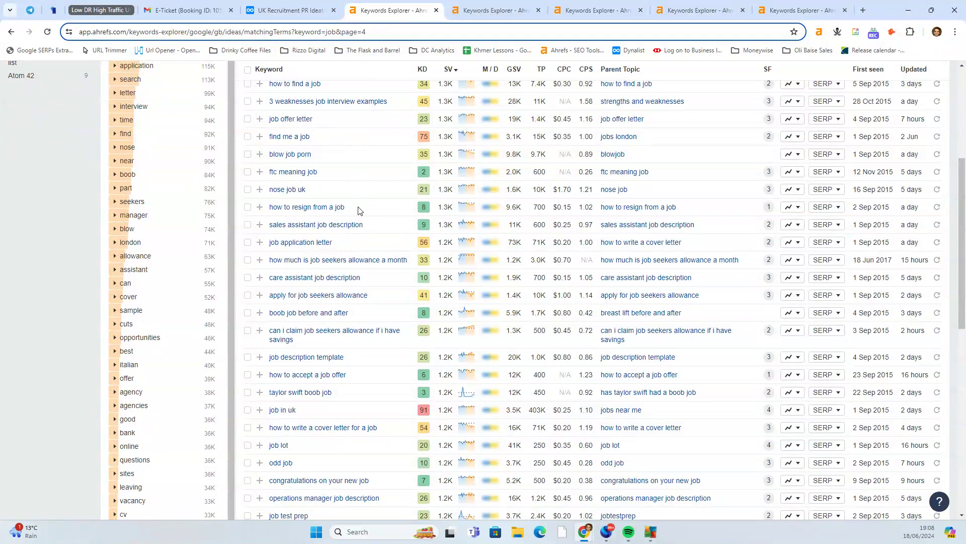
{"action": "scroll", "coordinate": [359, 211], "scroll_direction": "down", "scroll_amount": 2}
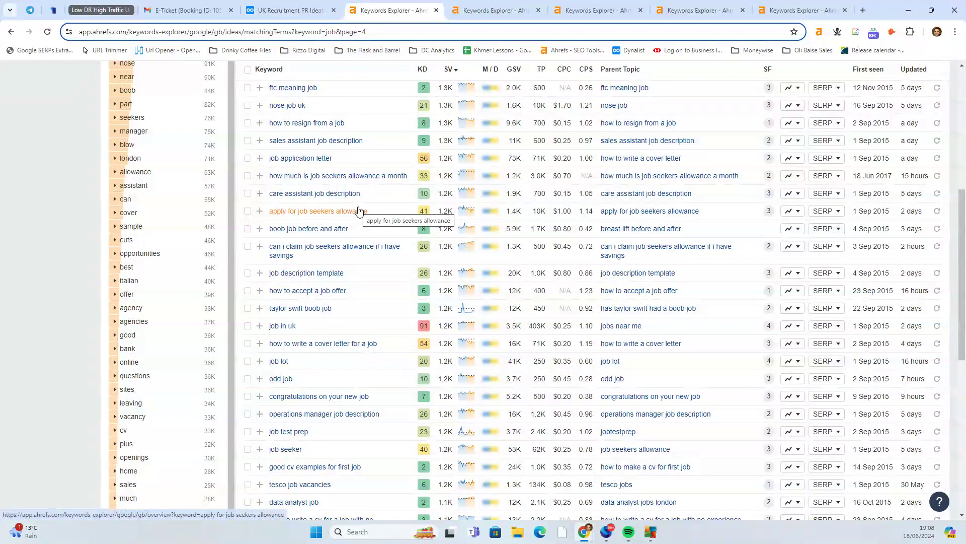
{"action": "scroll", "coordinate": [359, 211], "scroll_direction": "down", "scroll_amount": 2}
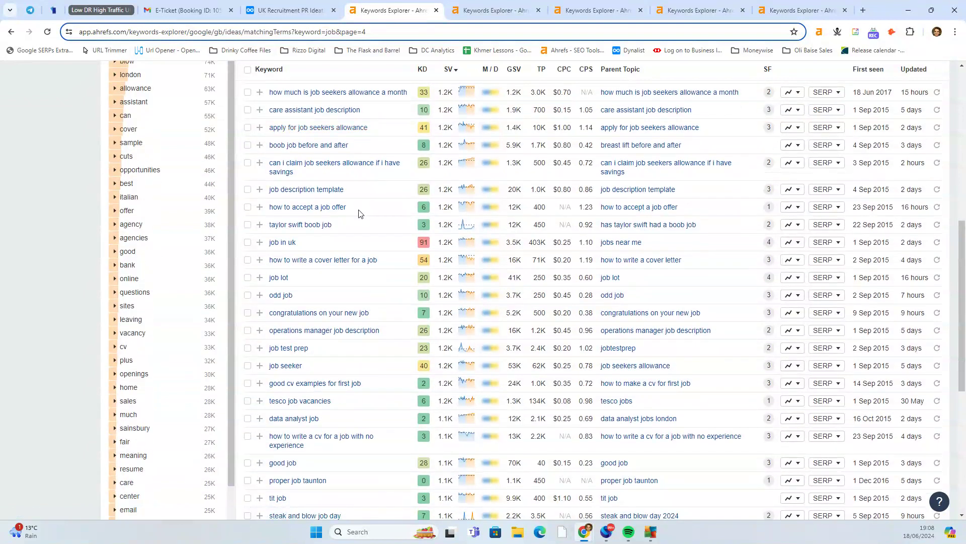
{"action": "scroll", "coordinate": [359, 214], "scroll_direction": "down", "scroll_amount": 2}
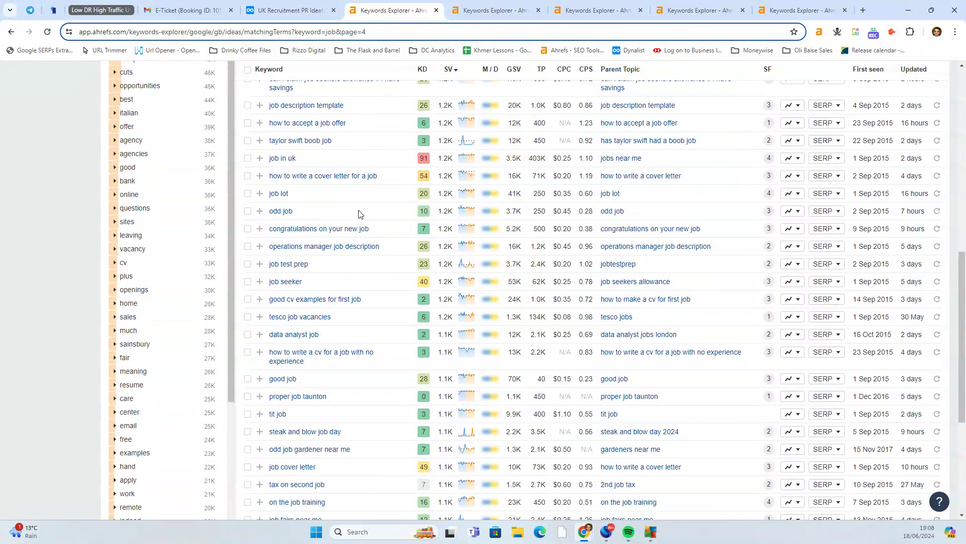
{"action": "scroll", "coordinate": [359, 214], "scroll_direction": "down", "scroll_amount": 2}
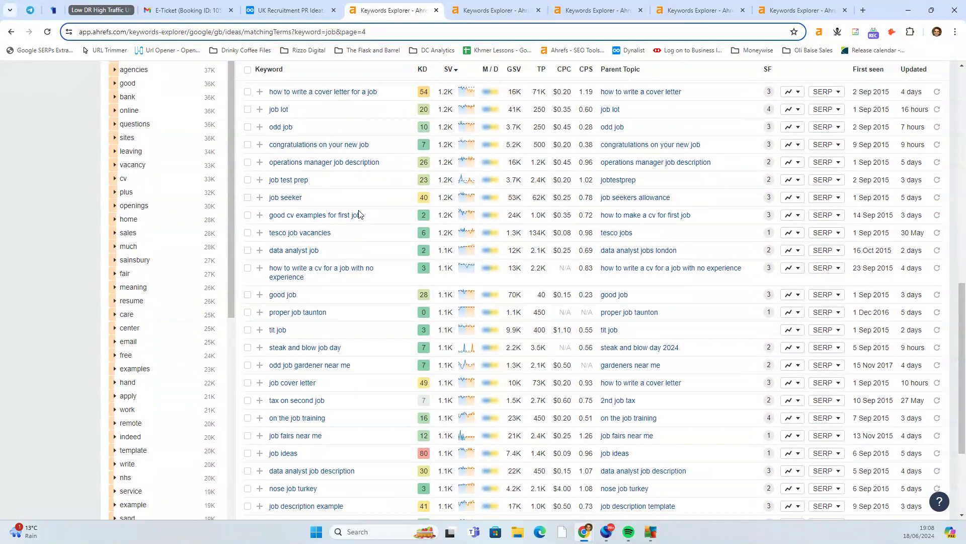
{"action": "scroll", "coordinate": [359, 214], "scroll_direction": "down", "scroll_amount": 2}
{"action": "scroll", "coordinate": [360, 214], "scroll_direction": "down", "scroll_amount": 2}
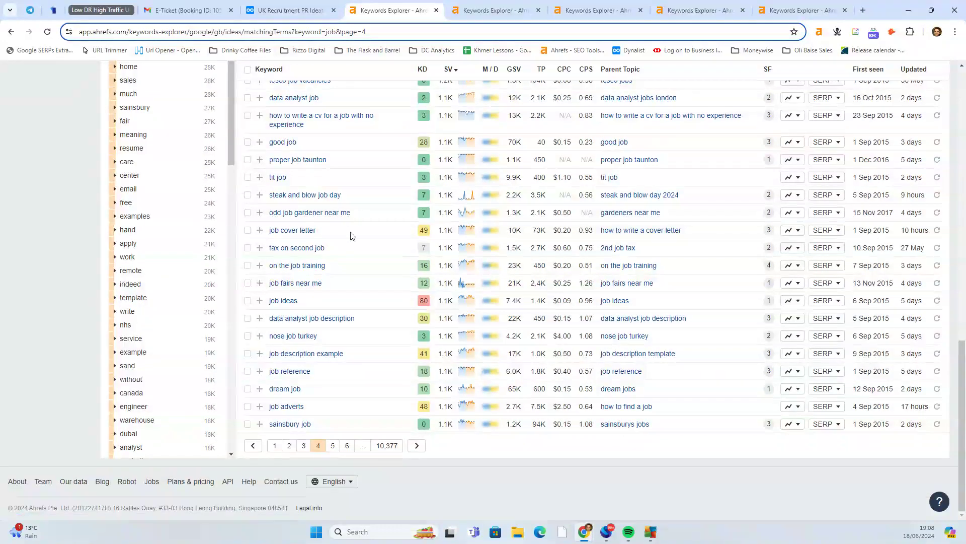
- Go to page 5 of the matching terms and scan its keywords for content ideas
{"action": "left_click", "coordinate": [333, 446]}
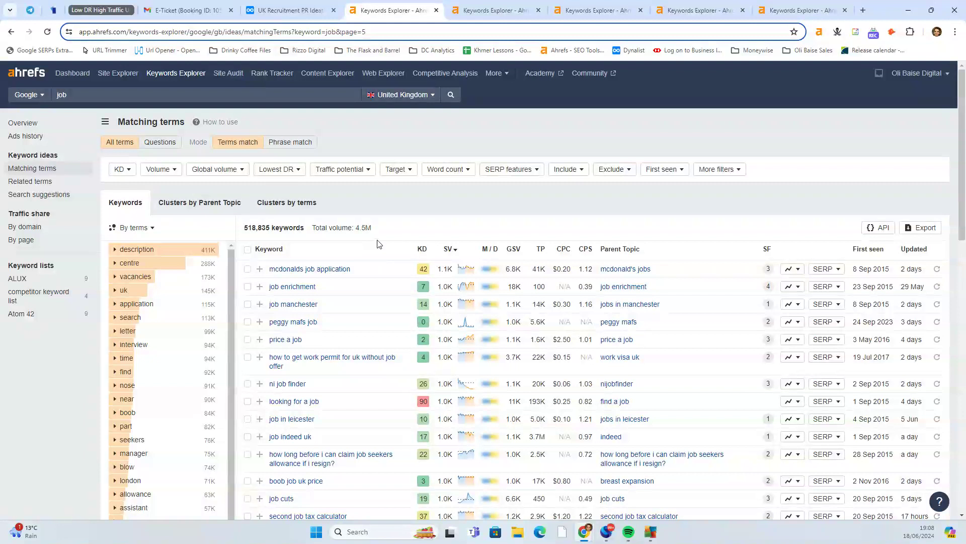
{"action": "scroll", "coordinate": [378, 244], "scroll_direction": "down", "scroll_amount": 2}
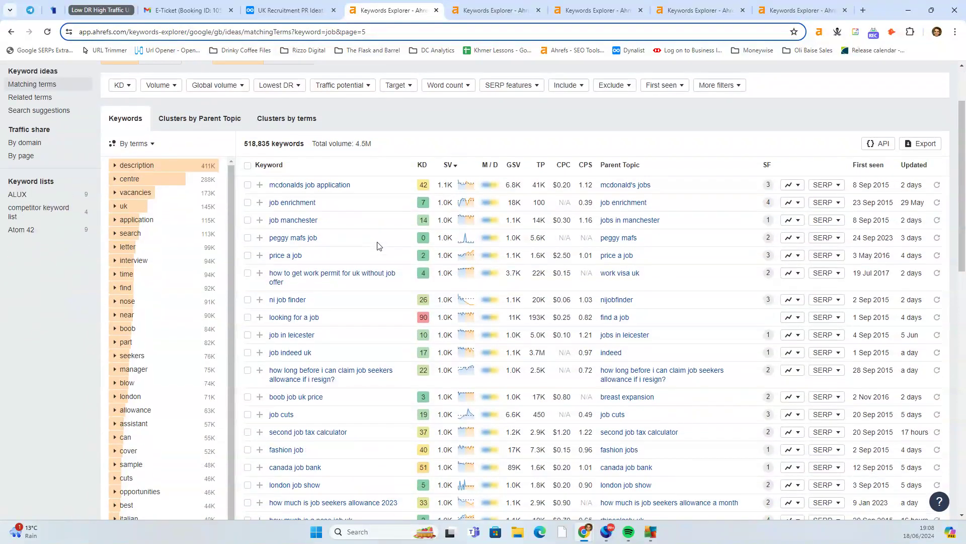
{"action": "scroll", "coordinate": [379, 246], "scroll_direction": "down", "scroll_amount": 2}
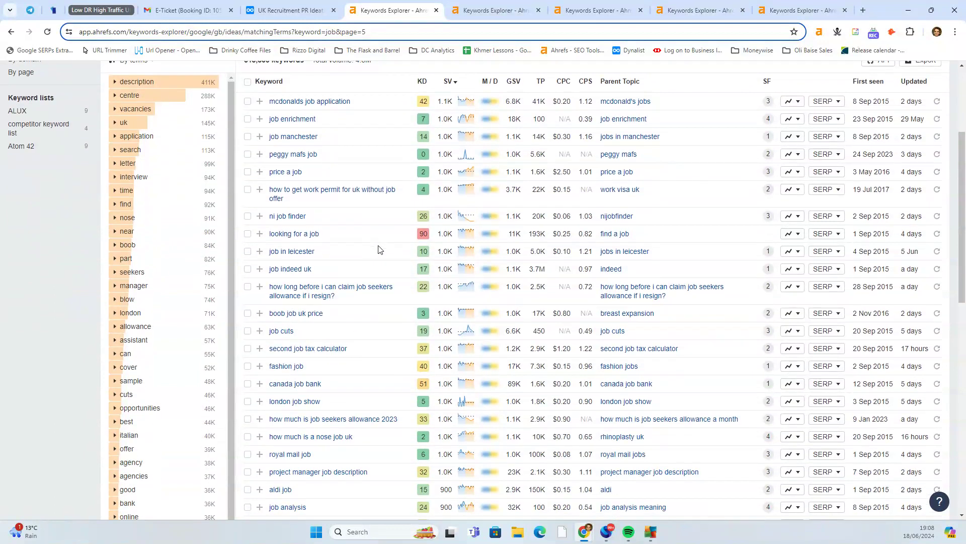
{"action": "scroll", "coordinate": [371, 252], "scroll_direction": "down", "scroll_amount": 2}
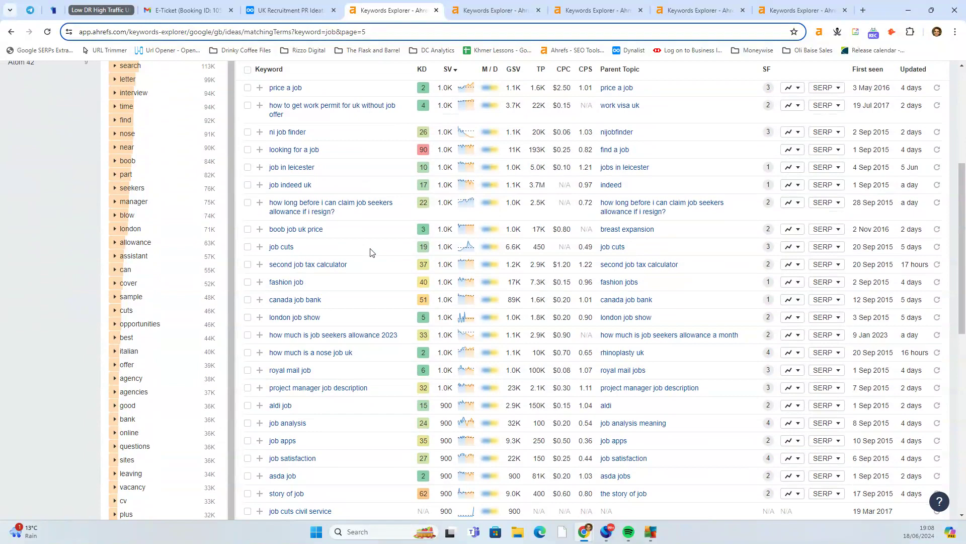
{"action": "scroll", "coordinate": [371, 252], "scroll_direction": "down", "scroll_amount": 4}
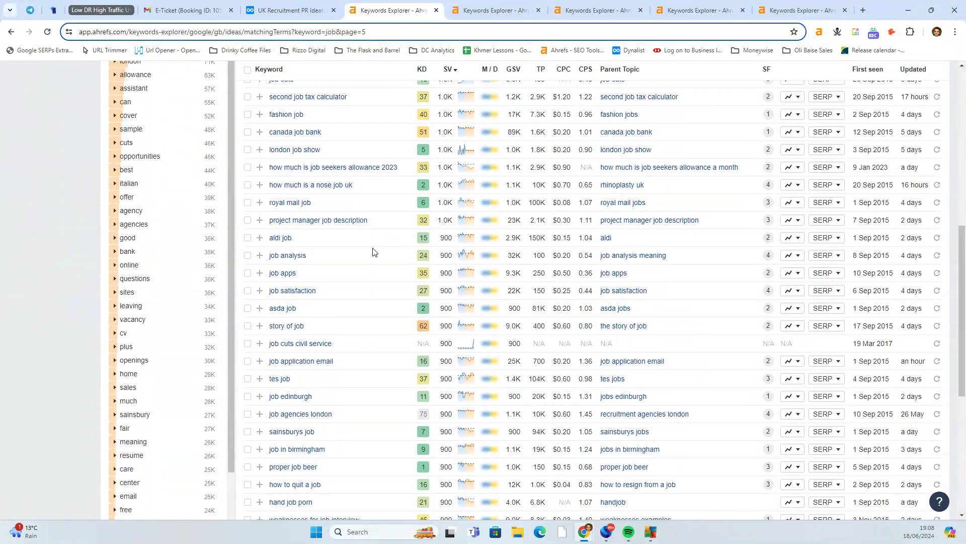
{"action": "scroll", "coordinate": [374, 246], "scroll_direction": "down", "scroll_amount": 2}
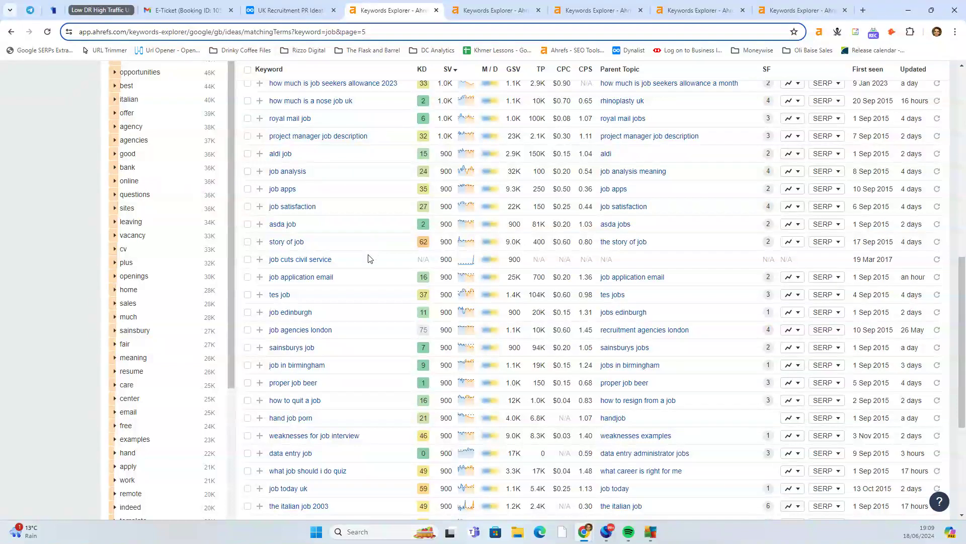
{"action": "scroll", "coordinate": [366, 262], "scroll_direction": "down", "scroll_amount": 2}
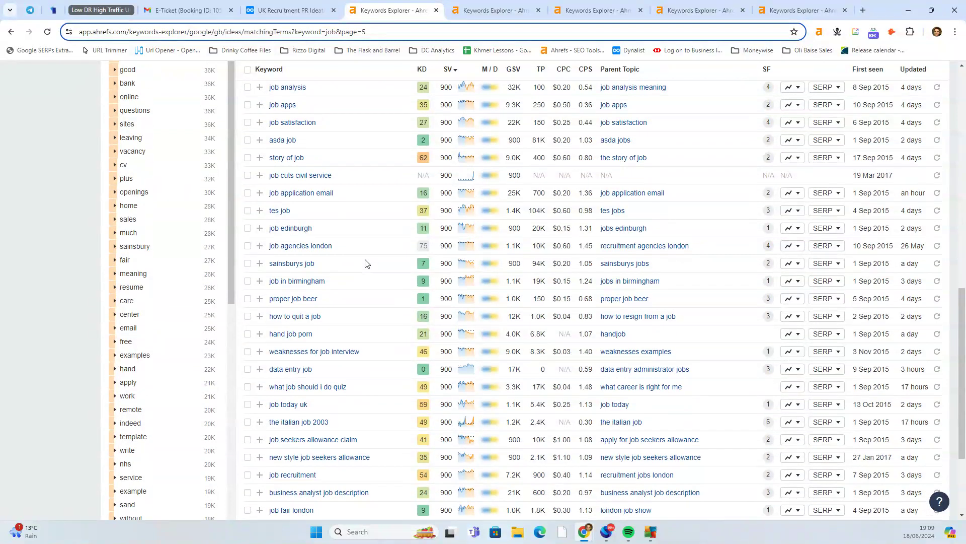
{"action": "scroll", "coordinate": [355, 272], "scroll_direction": "down", "scroll_amount": 2}
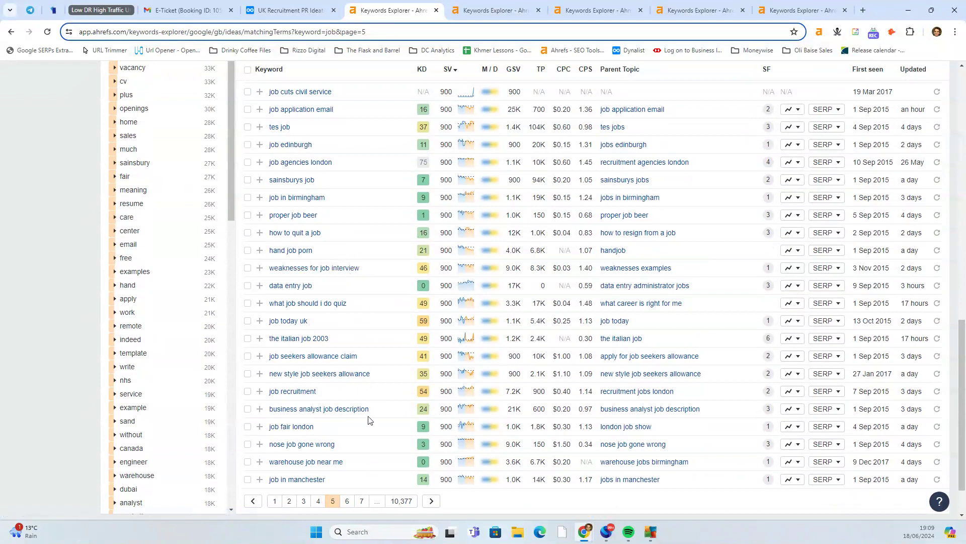
- Go to page 6 of the matching terms and open "how to turn down a job offer" in a new background tab
{"action": "left_click", "coordinate": [347, 501]}
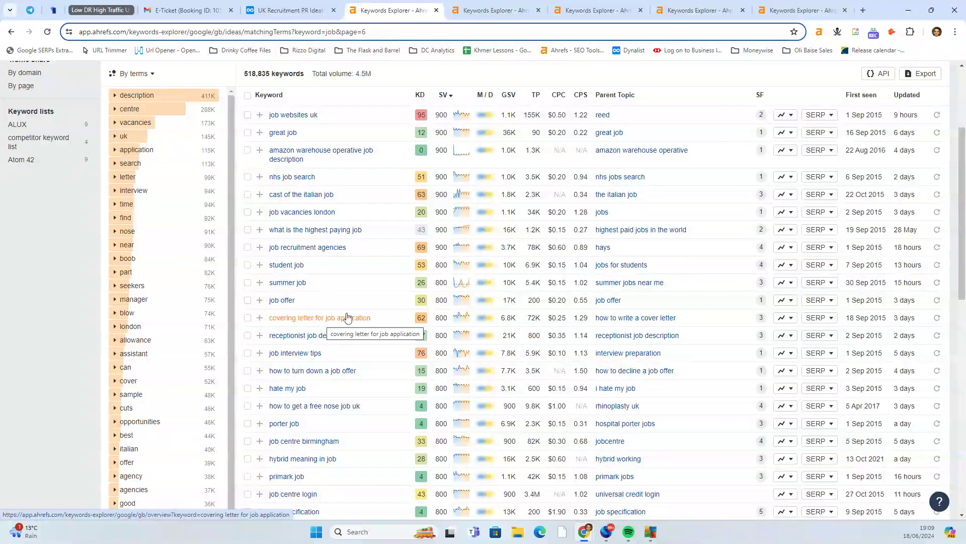
{"action": "scroll", "coordinate": [356, 313], "scroll_direction": "down", "scroll_amount": 2}
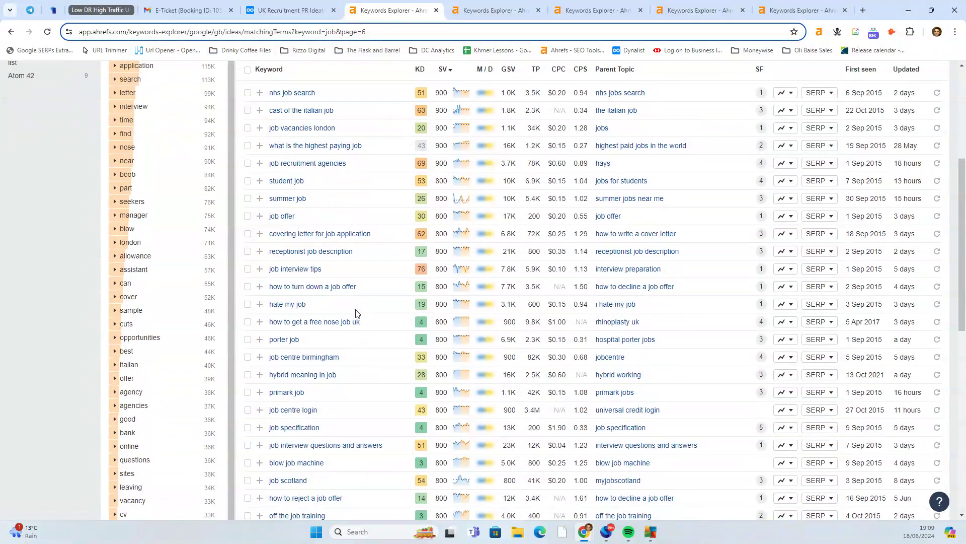
{"action": "scroll", "coordinate": [356, 313], "scroll_direction": "down", "scroll_amount": 2}
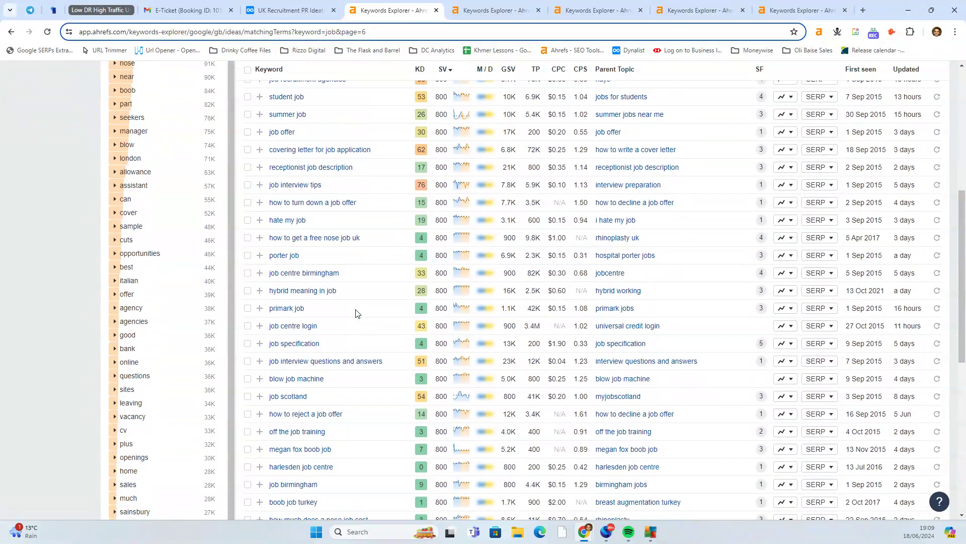
{"action": "right_click", "coordinate": [334, 205]}
{"action": "left_click", "coordinate": [357, 215]}
- Look through the remaining keywords on page 6 of the matching terms for further candidates
{"action": "scroll", "coordinate": [359, 229], "scroll_direction": "down", "scroll_amount": 2}
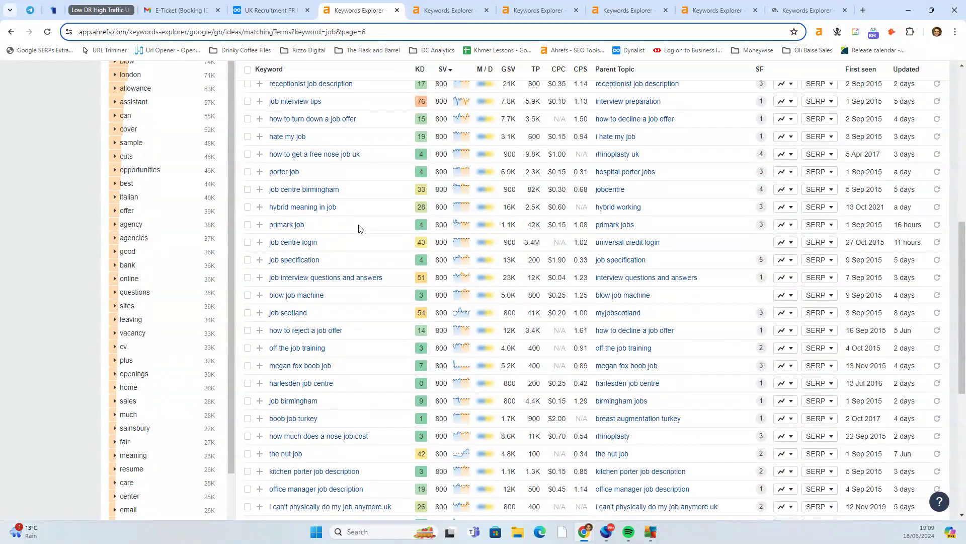
{"action": "scroll", "coordinate": [359, 229], "scroll_direction": "down", "scroll_amount": 4}
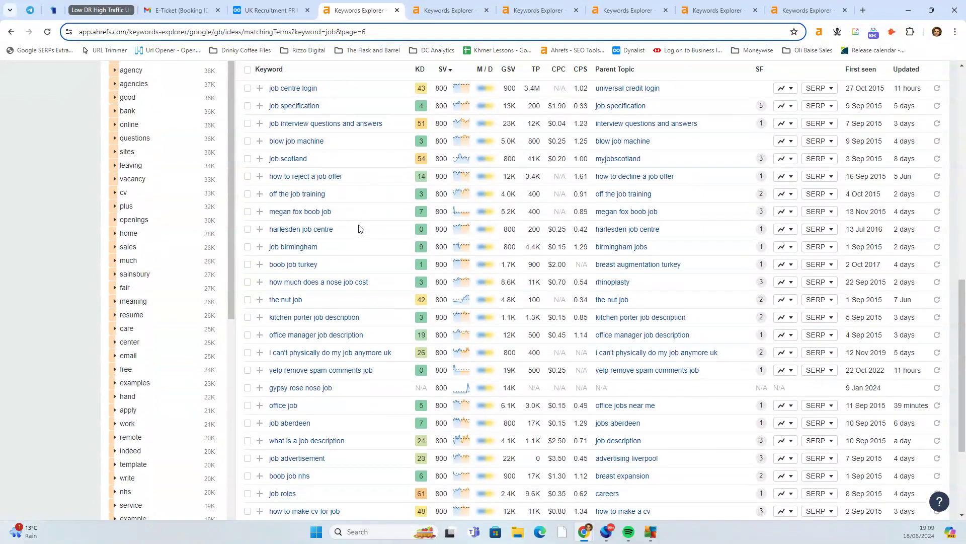
{"action": "scroll", "coordinate": [359, 229], "scroll_direction": "down", "scroll_amount": 2}
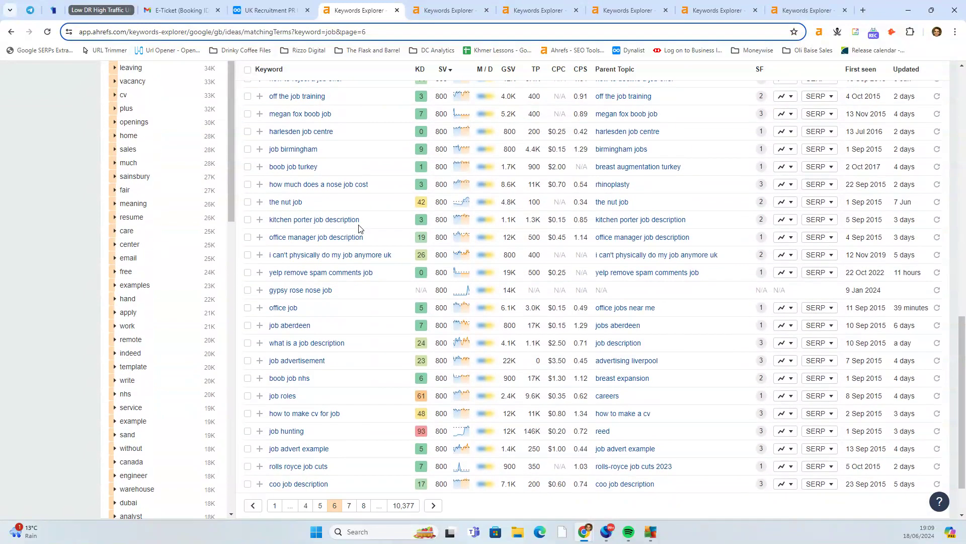
- Go to page 7 of the matching terms and open "should i quit my job" in a new background tab
{"action": "left_click", "coordinate": [349, 506]}
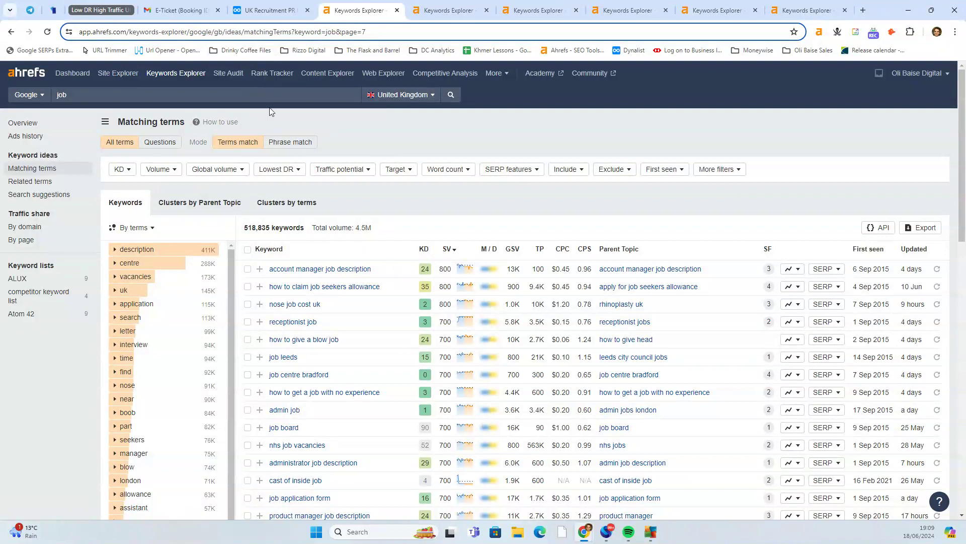
{"action": "right_click", "coordinate": [163, 145]}
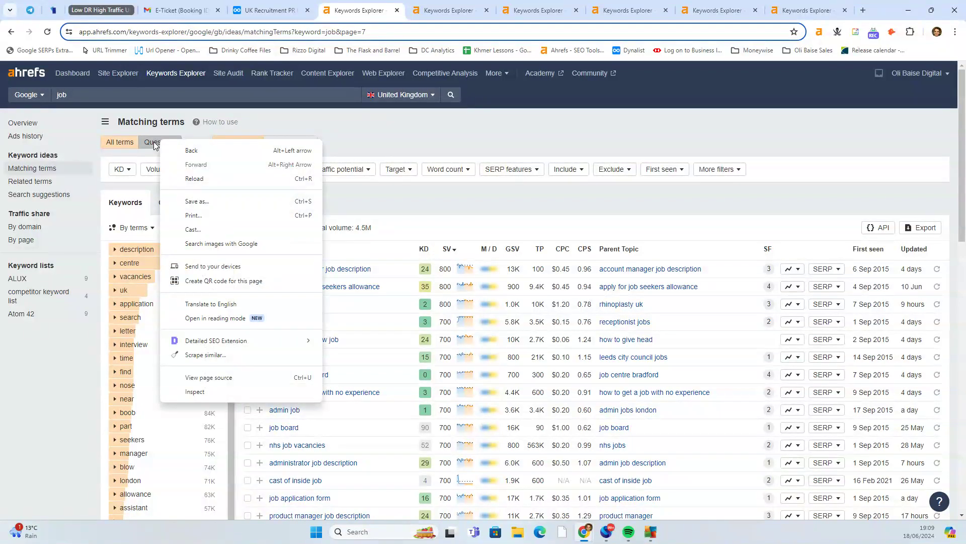
{"action": "left_click", "coordinate": [422, 192]}
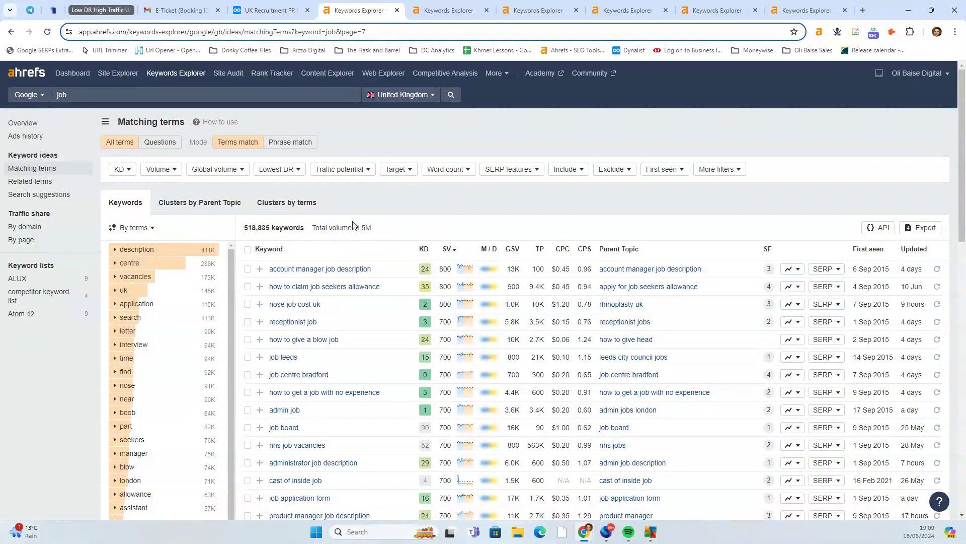
{"action": "scroll", "coordinate": [347, 222], "scroll_direction": "down", "scroll_amount": 2}
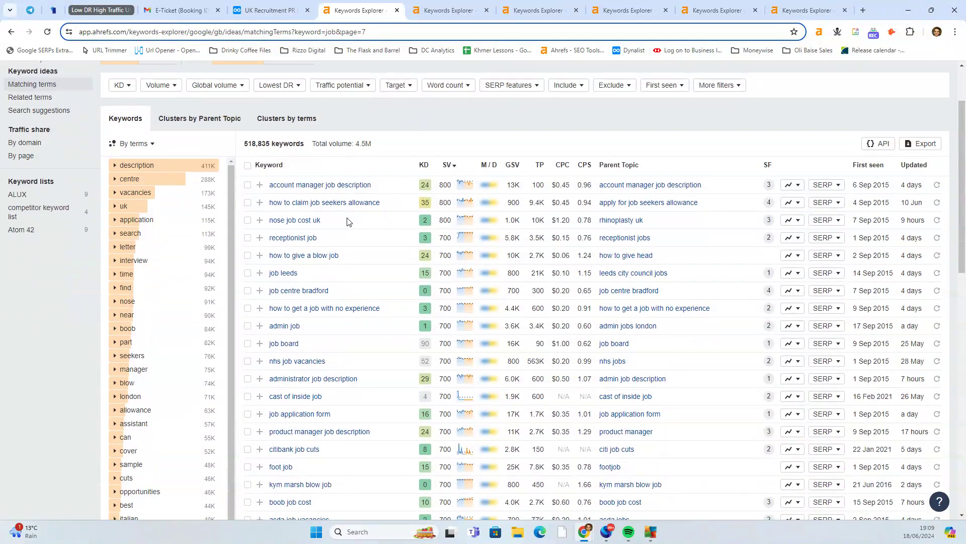
{"action": "scroll", "coordinate": [347, 221], "scroll_direction": "down", "scroll_amount": 2}
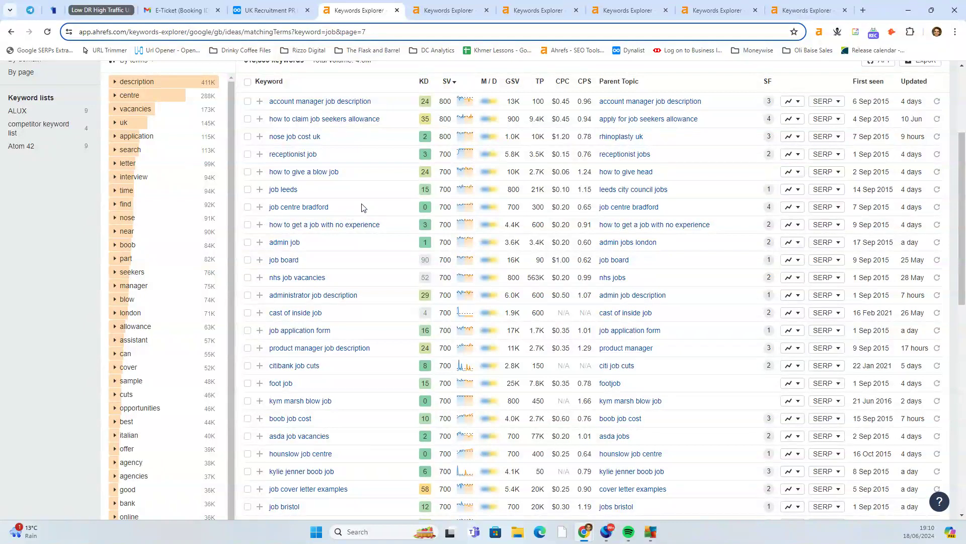
{"action": "scroll", "coordinate": [361, 207], "scroll_direction": "down", "scroll_amount": 2}
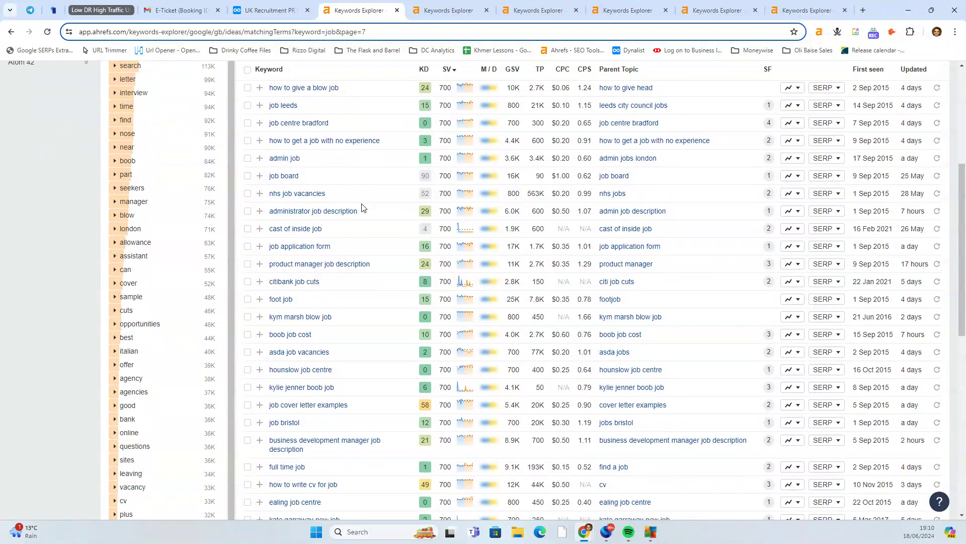
{"action": "scroll", "coordinate": [361, 207], "scroll_direction": "down", "scroll_amount": 2}
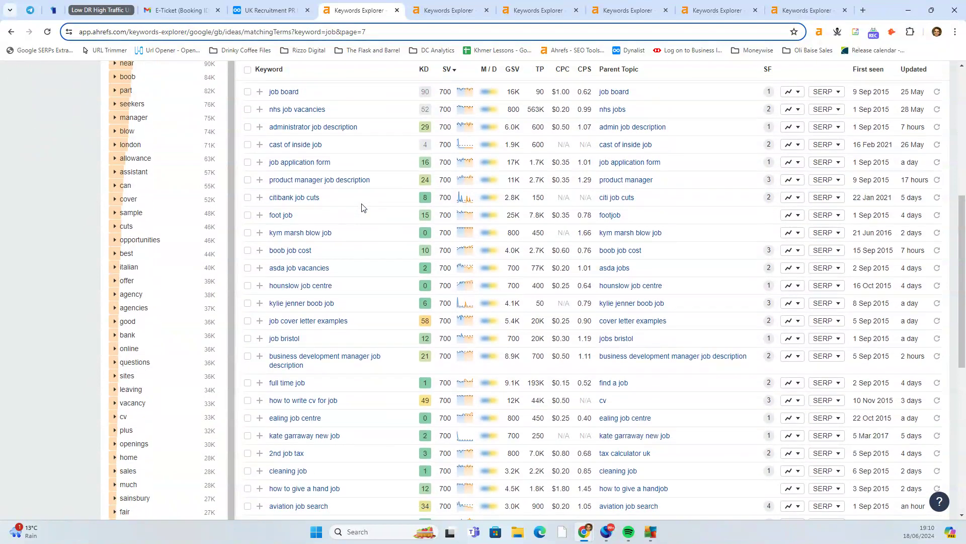
{"action": "scroll", "coordinate": [361, 207], "scroll_direction": "down", "scroll_amount": 2}
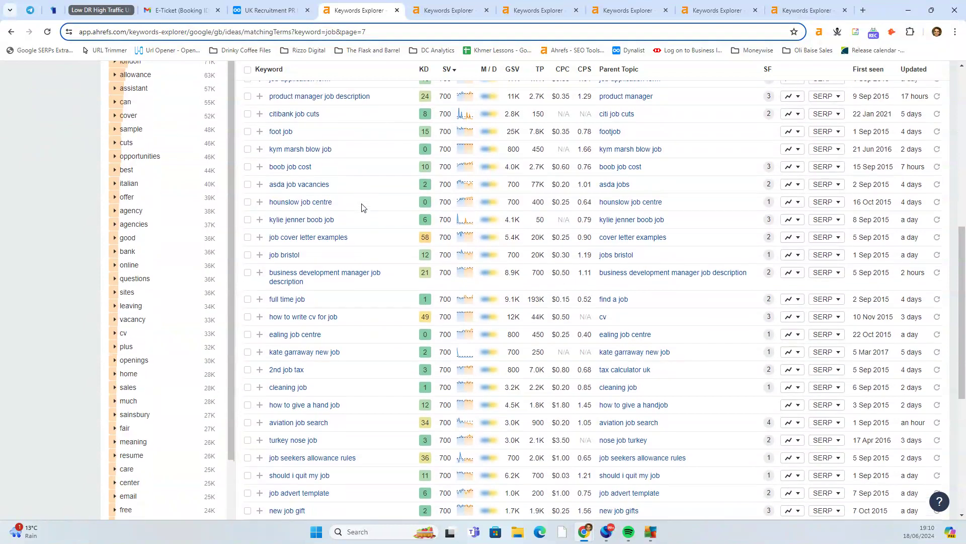
{"action": "scroll", "coordinate": [361, 207], "scroll_direction": "down", "scroll_amount": 2}
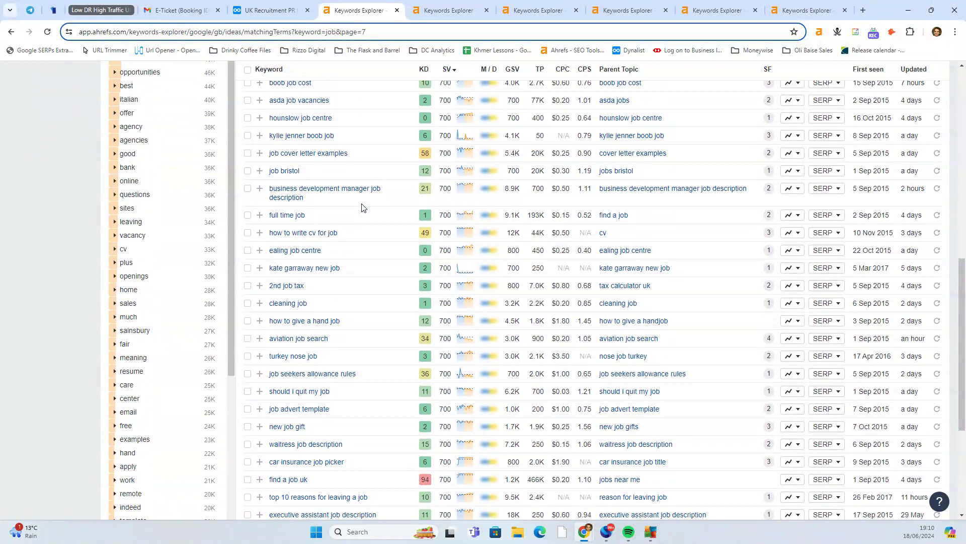
{"action": "scroll", "coordinate": [361, 207], "scroll_direction": "down", "scroll_amount": 2}
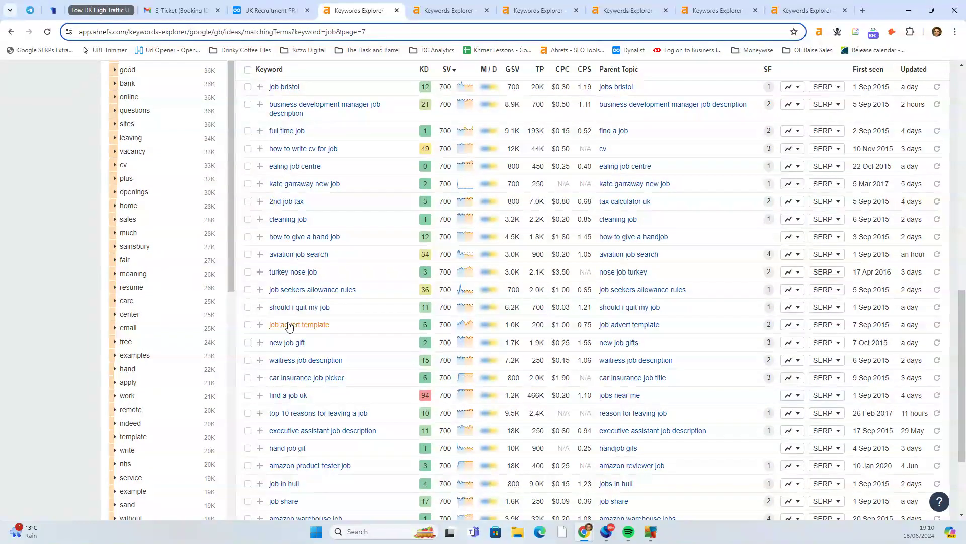
{"action": "right_click", "coordinate": [319, 307]}
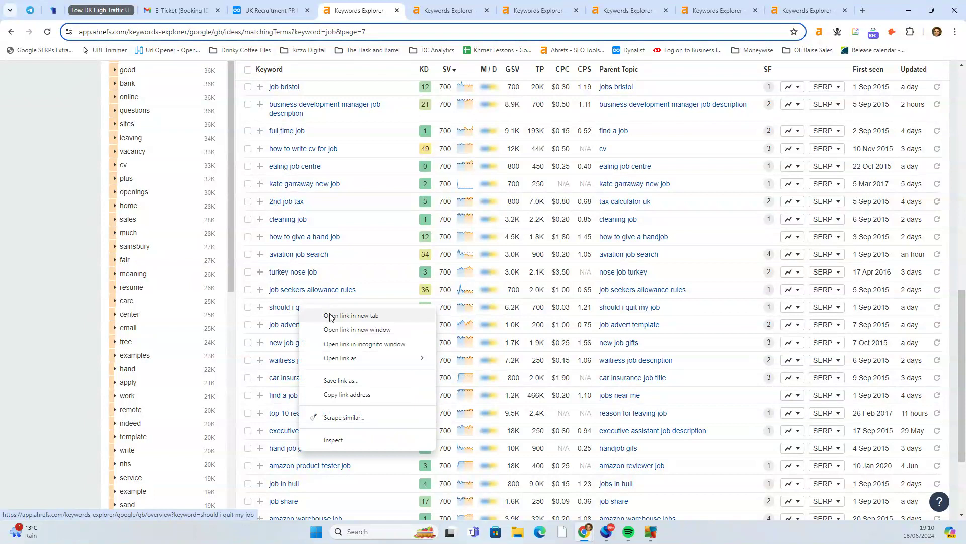
{"action": "left_click", "coordinate": [327, 314]}
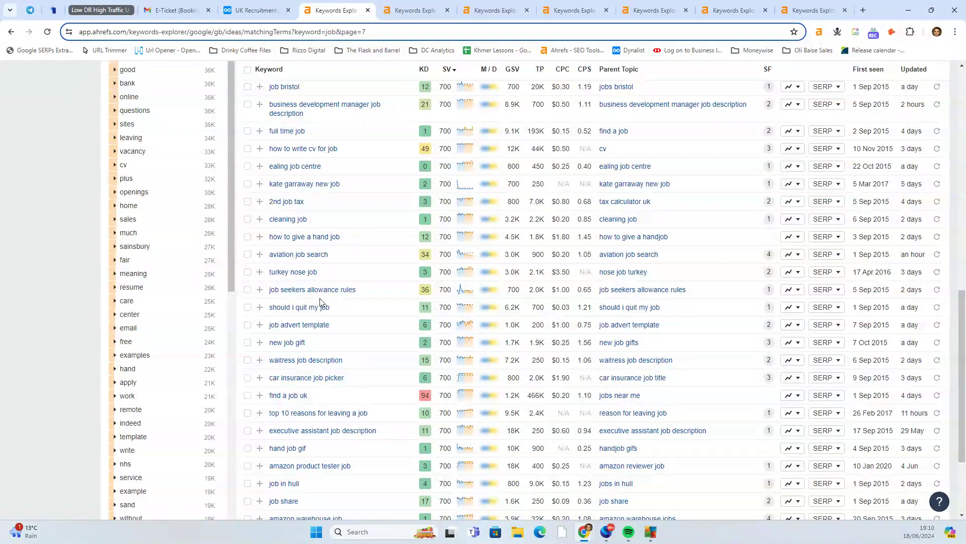
- Go to page 8 of the matching terms and open "what is the highest paid job in the uk" in a new background tab
{"action": "scroll", "coordinate": [320, 302], "scroll_direction": "down", "scroll_amount": 2}
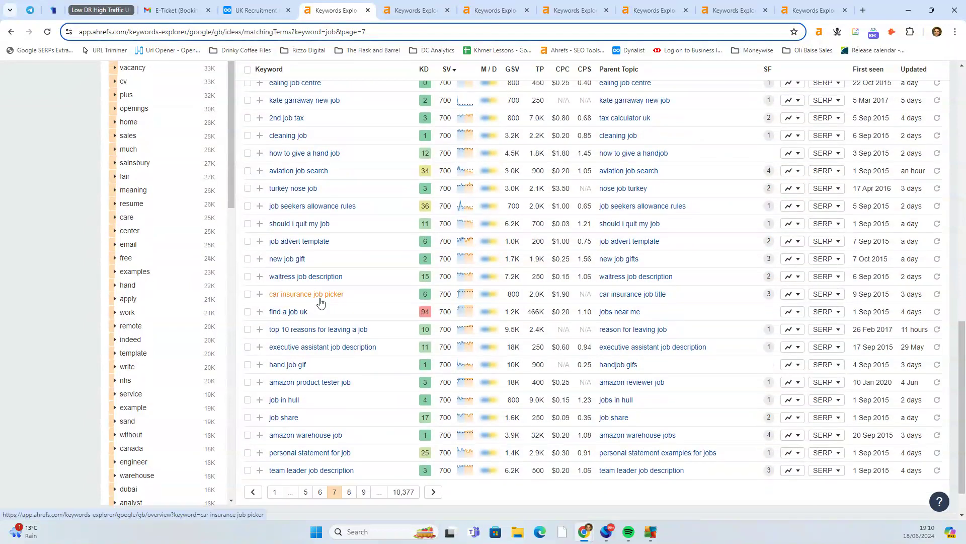
{"action": "left_click", "coordinate": [348, 492]}
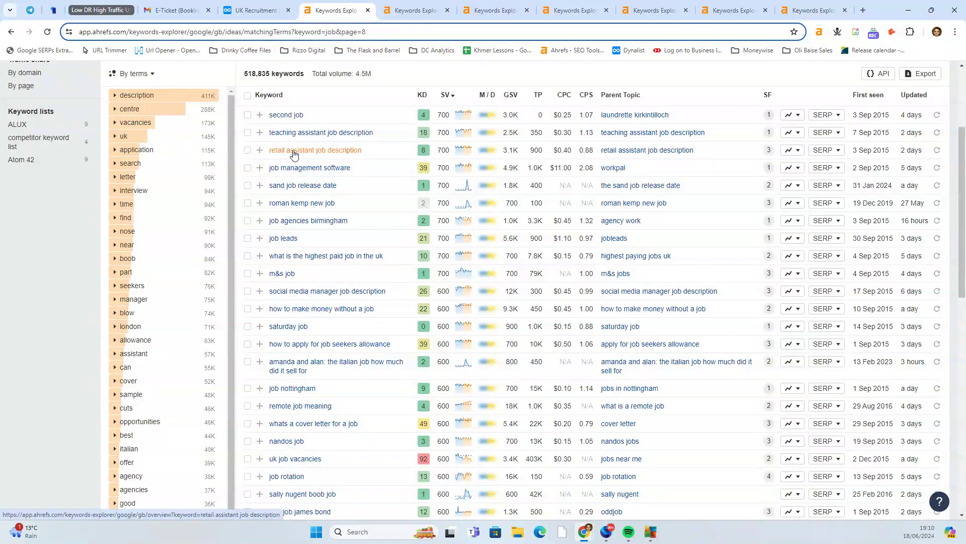
{"action": "scroll", "coordinate": [295, 141], "scroll_direction": "down", "scroll_amount": 2}
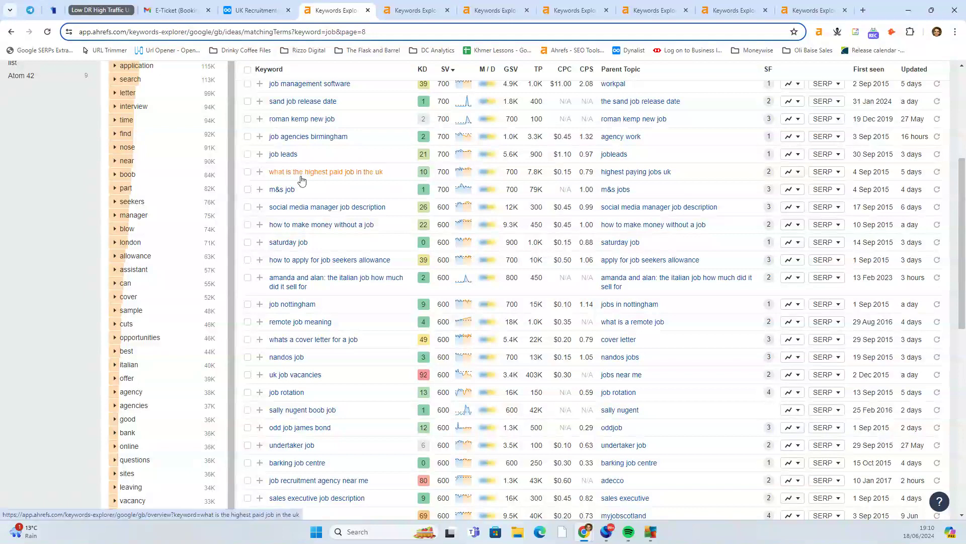
{"action": "right_click", "coordinate": [313, 174]}
{"action": "left_click", "coordinate": [364, 184]}
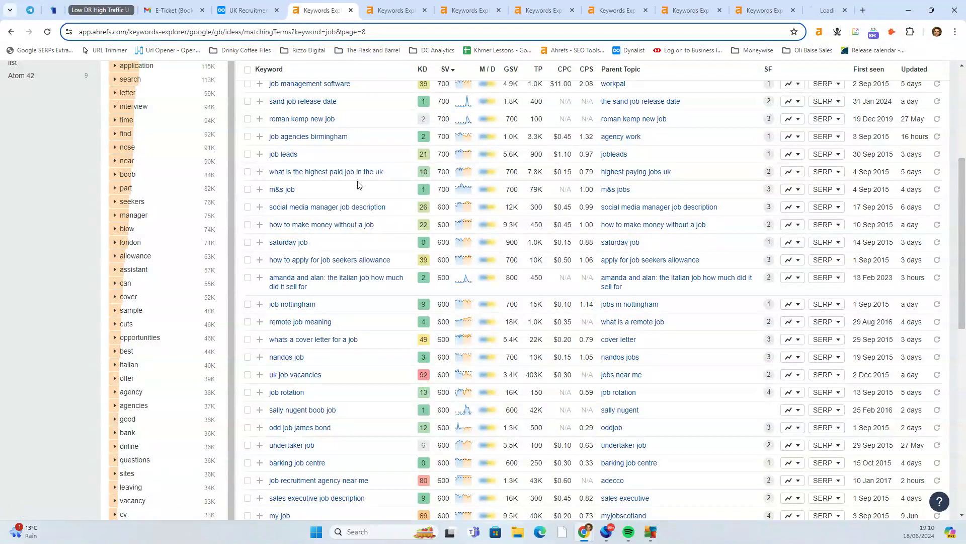
{"action": "left_click_drag", "start_coordinate": [389, 172], "coordinate": [271, 180]}
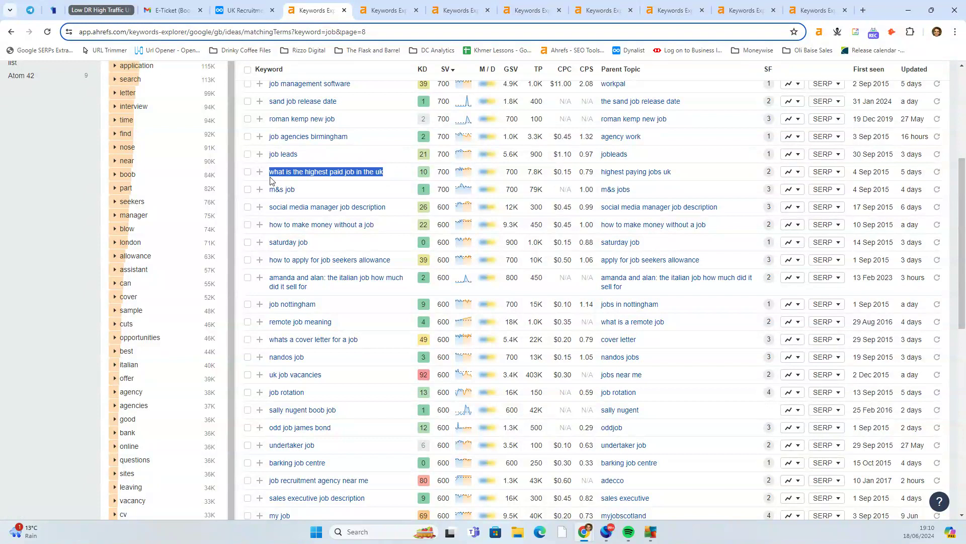
{"action": "left_click", "coordinate": [335, 189]}
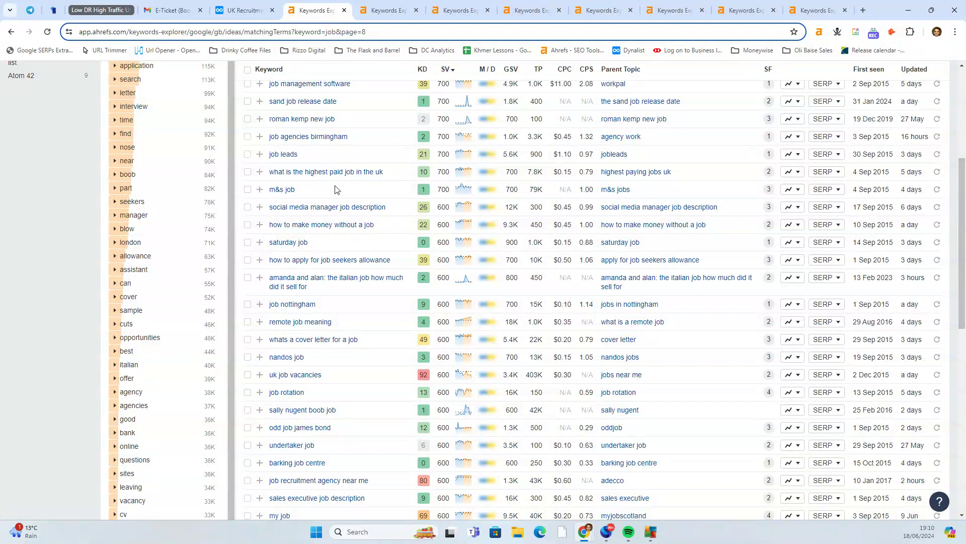
{"action": "left_click_drag", "start_coordinate": [394, 174], "coordinate": [269, 177]}
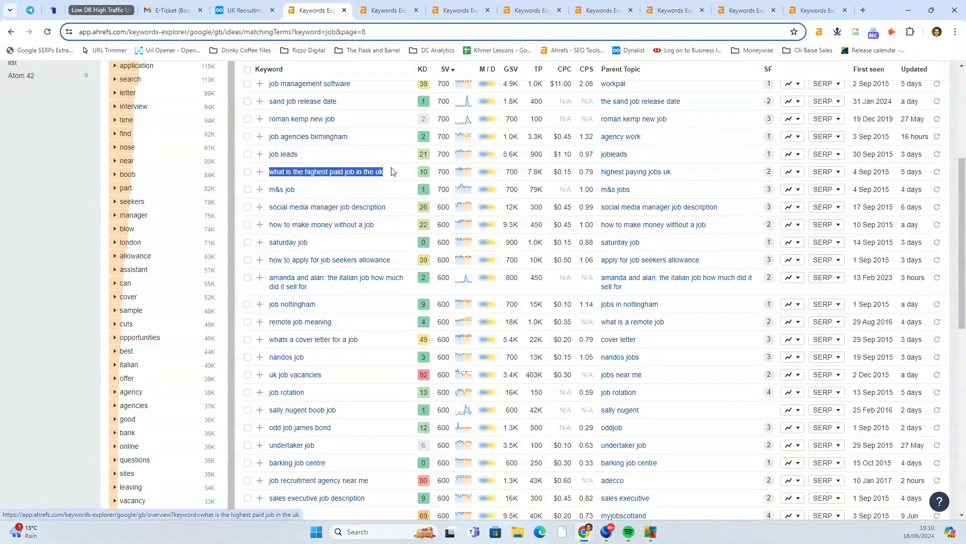
{"action": "left_click", "coordinate": [347, 188]}
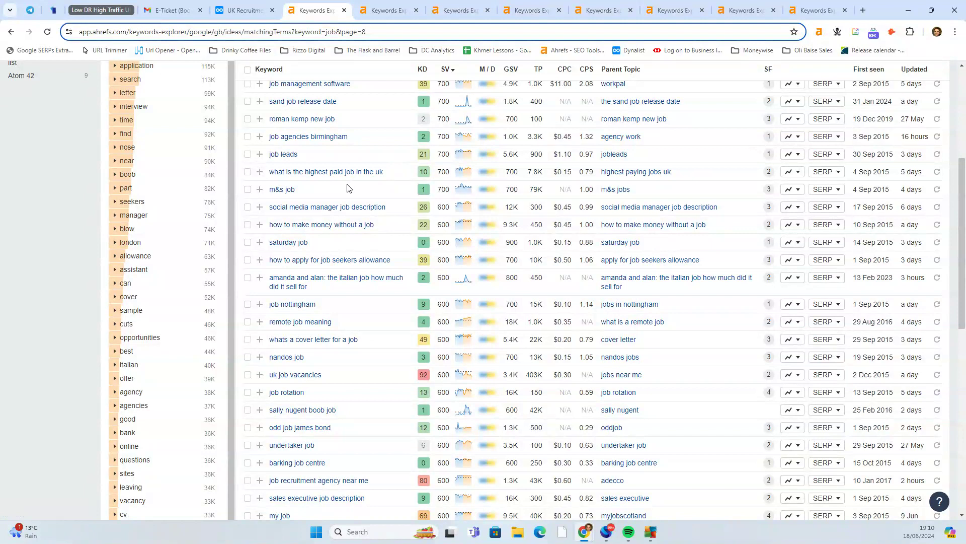
- Look through the remaining keywords on page 8 of the matching terms for candidates, continuing on to page 9
{"action": "scroll", "coordinate": [346, 190], "scroll_direction": "down", "scroll_amount": 2}
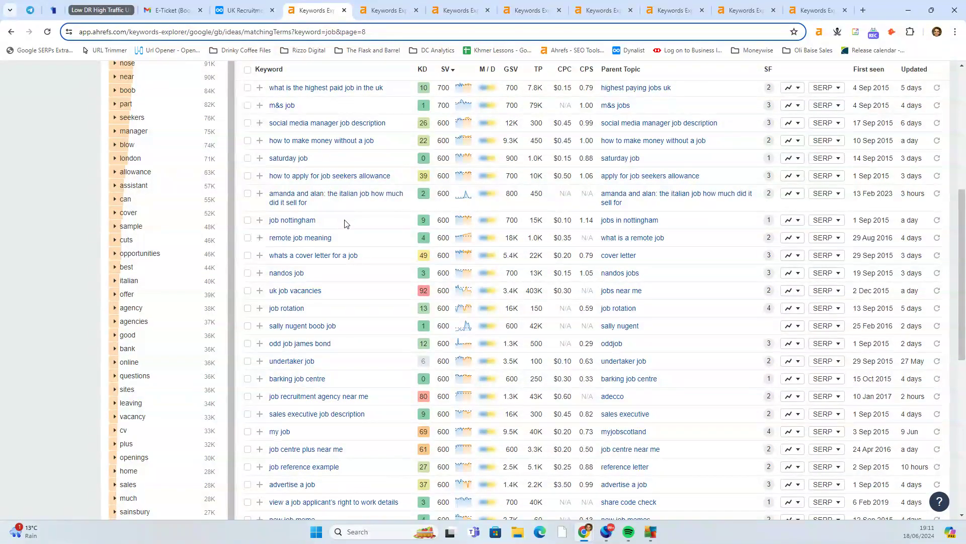
{"action": "scroll", "coordinate": [345, 224], "scroll_direction": "down", "scroll_amount": 2}
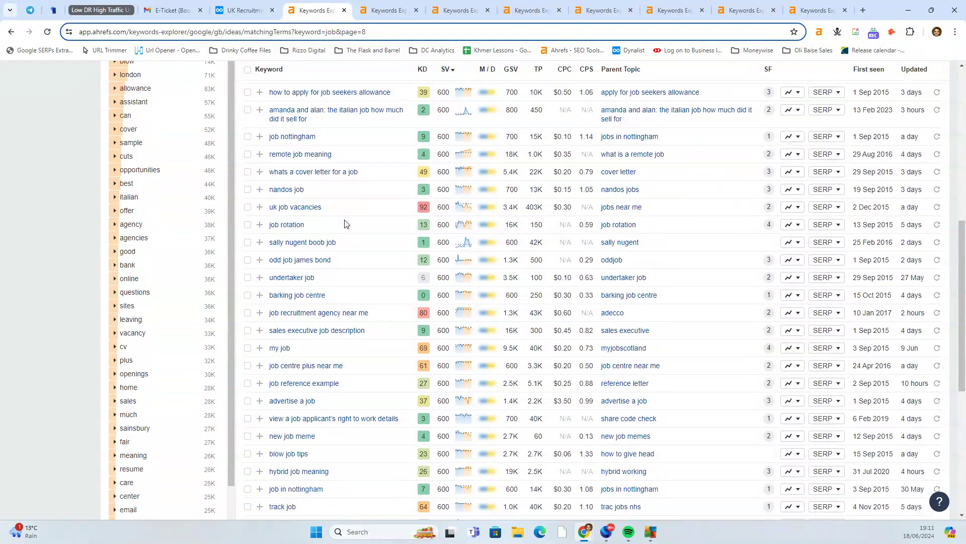
{"action": "scroll", "coordinate": [344, 224], "scroll_direction": "down", "scroll_amount": 2}
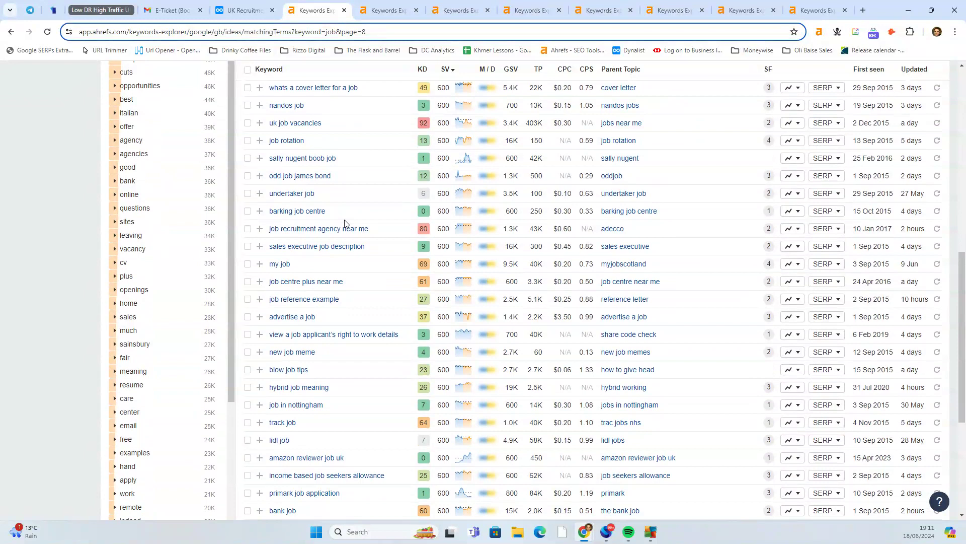
{"action": "scroll", "coordinate": [345, 224], "scroll_direction": "down", "scroll_amount": 2}
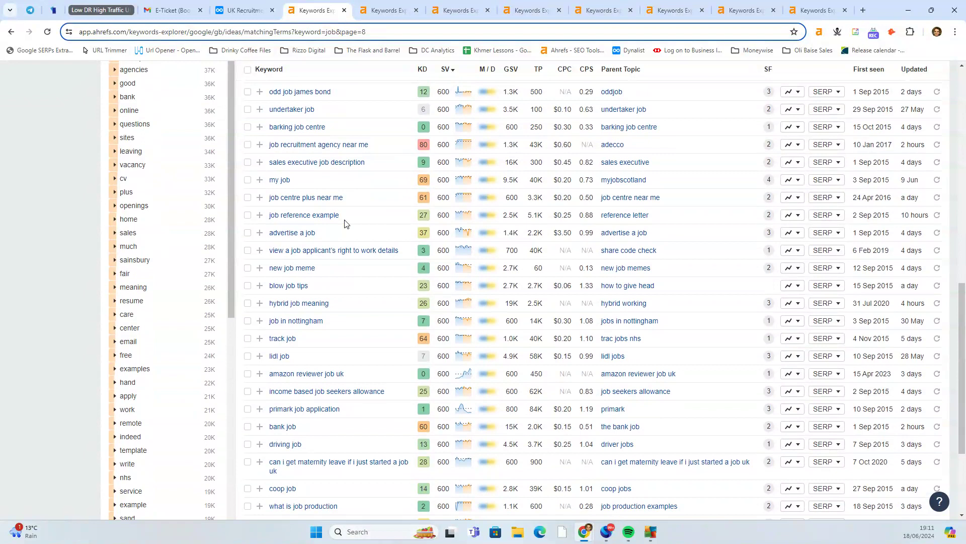
{"action": "scroll", "coordinate": [344, 224], "scroll_direction": "down", "scroll_amount": 2}
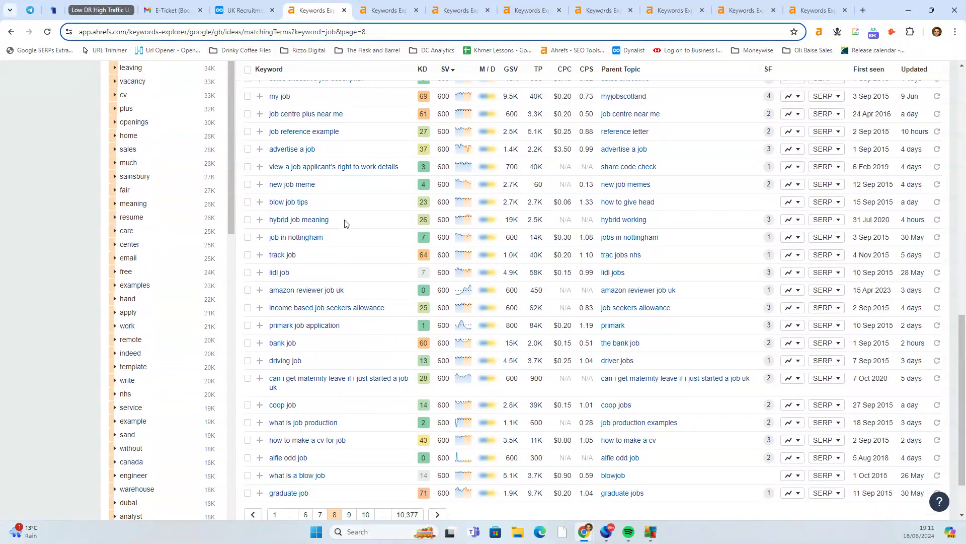
{"action": "scroll", "coordinate": [345, 224], "scroll_direction": "down", "scroll_amount": 2}
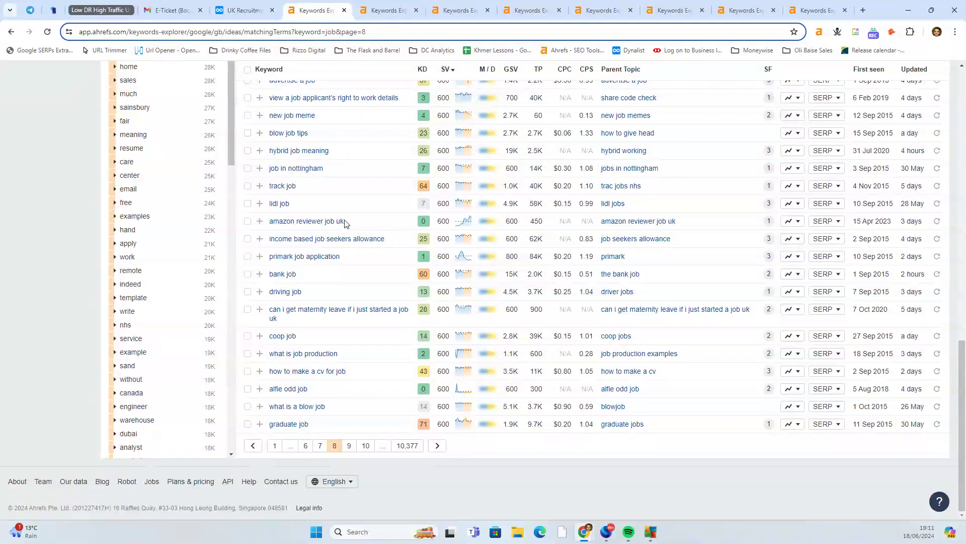
{"action": "left_click", "coordinate": [347, 446]}
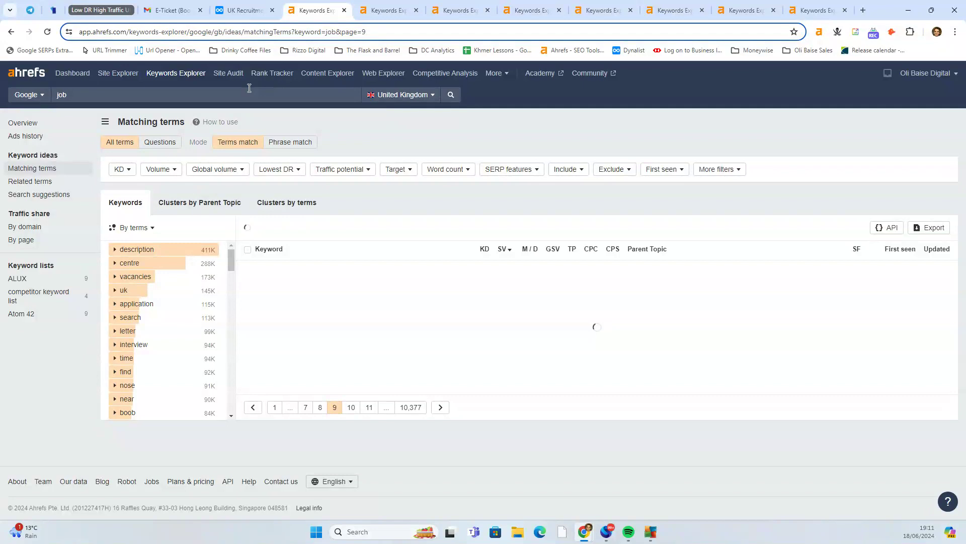
- Switch to the shortlisted "cover letter for job" overview and examine the ranking pages in its SERP overview
{"action": "left_click", "coordinate": [366, 8]}
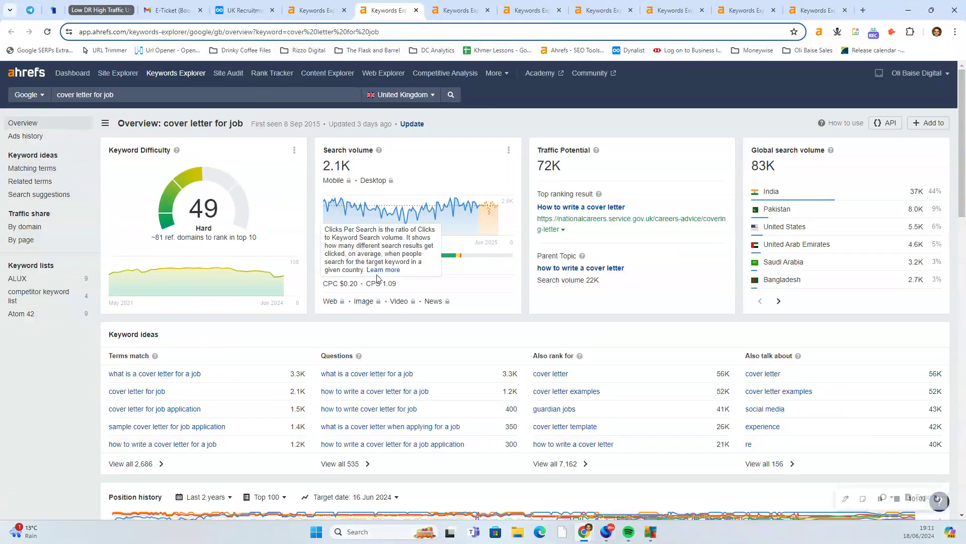
{"action": "scroll", "coordinate": [239, 205], "scroll_direction": "down", "scroll_amount": 12}
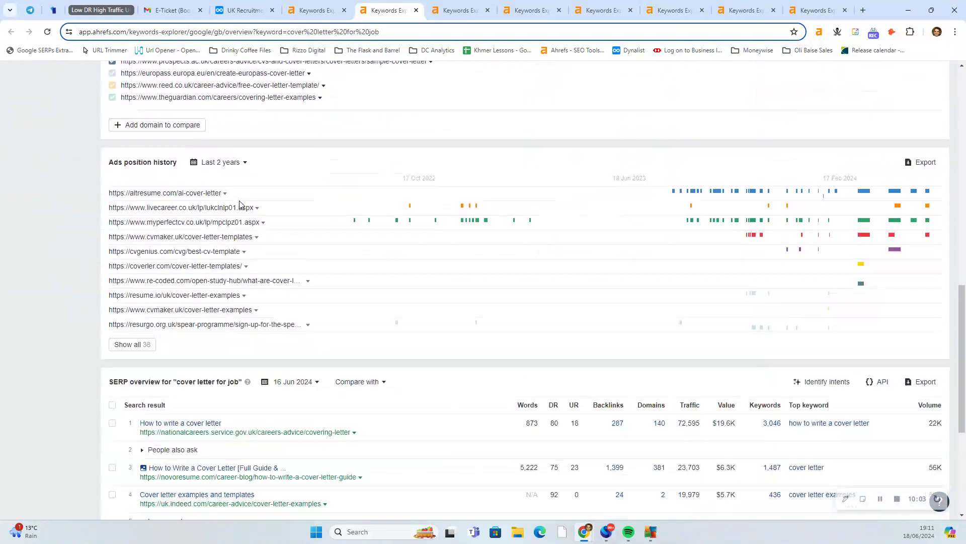
{"action": "scroll", "coordinate": [242, 206], "scroll_direction": "down", "scroll_amount": 3}
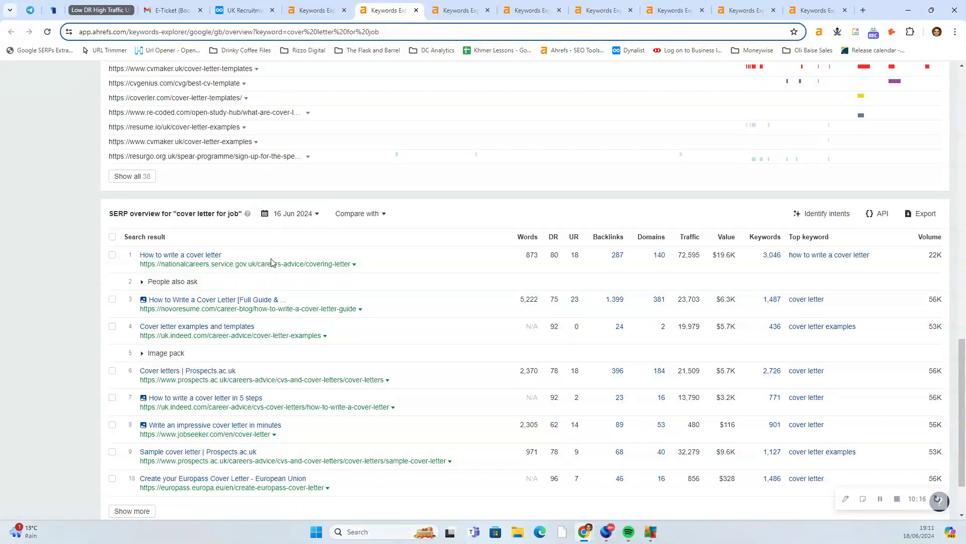
{"action": "scroll", "coordinate": [270, 262], "scroll_direction": "down", "scroll_amount": 2}
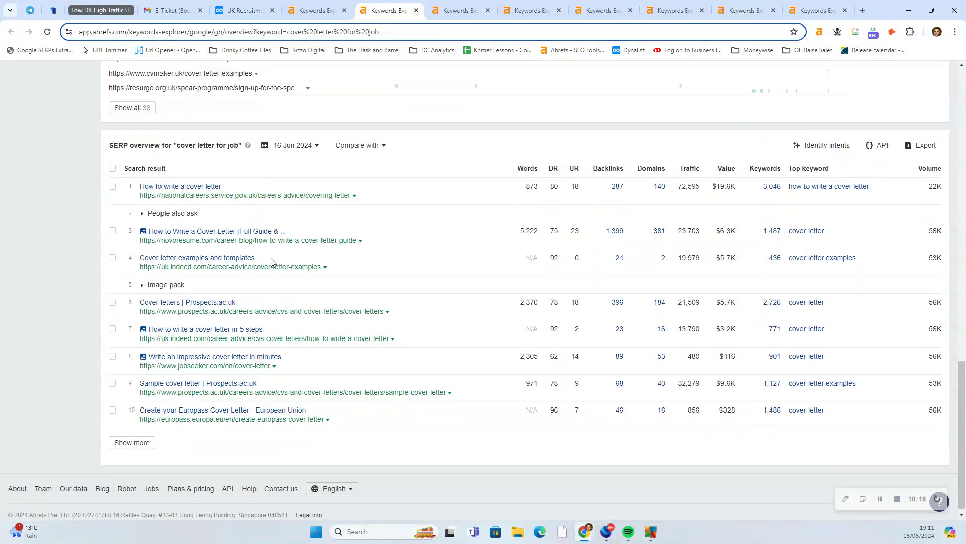
{"action": "scroll", "coordinate": [292, 211], "scroll_direction": "up", "scroll_amount": 8}
{"action": "scroll", "coordinate": [320, 230], "scroll_direction": "up", "scroll_amount": 7}
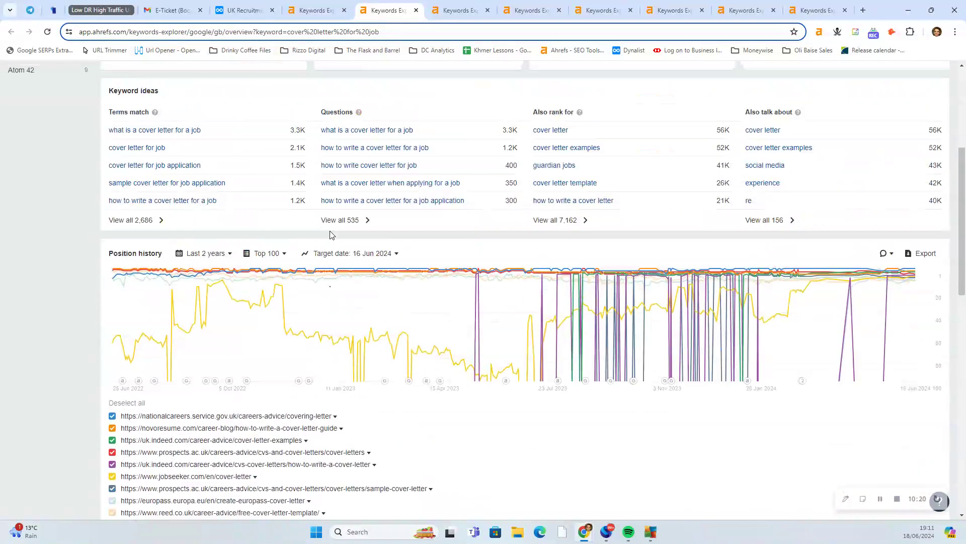
{"action": "scroll", "coordinate": [330, 235], "scroll_direction": "down", "scroll_amount": 15}
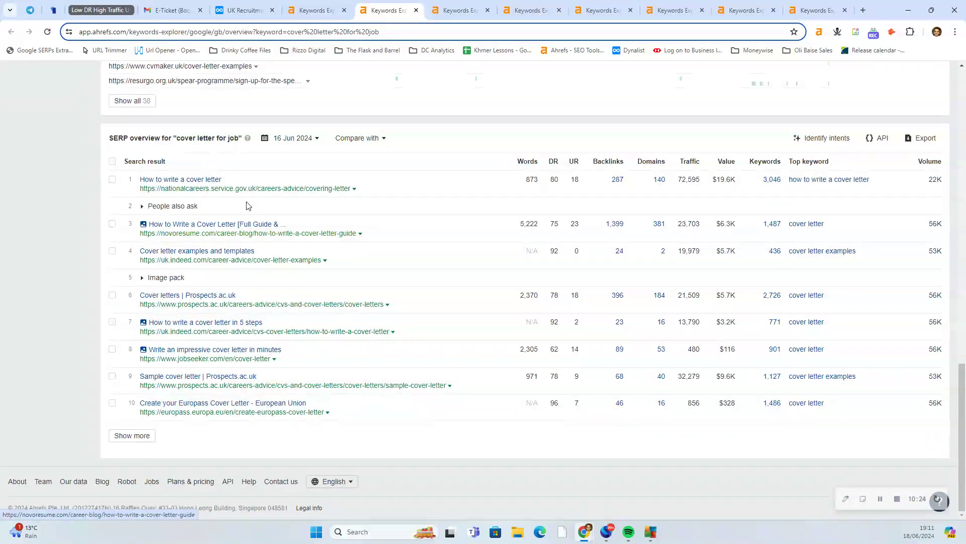
{"action": "left_click_drag", "start_coordinate": [176, 164], "coordinate": [383, 440]}
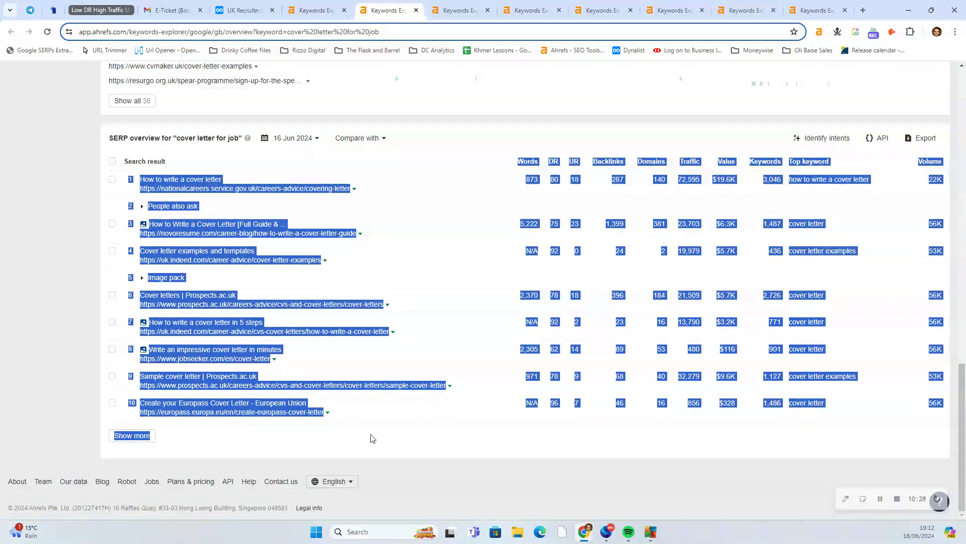
{"action": "left_click", "coordinate": [271, 443]}
{"action": "scroll", "coordinate": [302, 372], "scroll_direction": "up", "scroll_amount": 2}
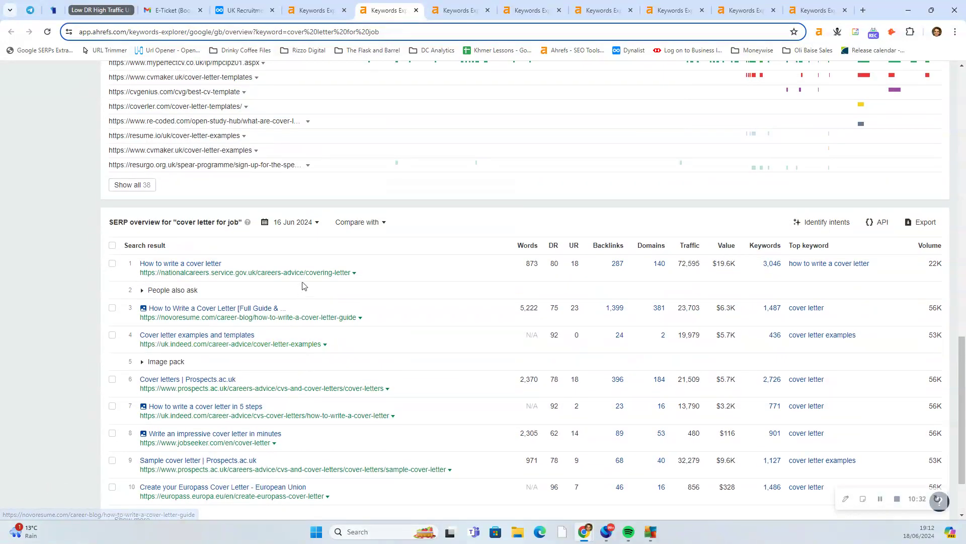
- Switch to the UK Recruitment PR Ideation outline in Dynalist and add a "Keywords" item with an empty nested item beneath it
{"action": "left_click", "coordinate": [233, 9]}
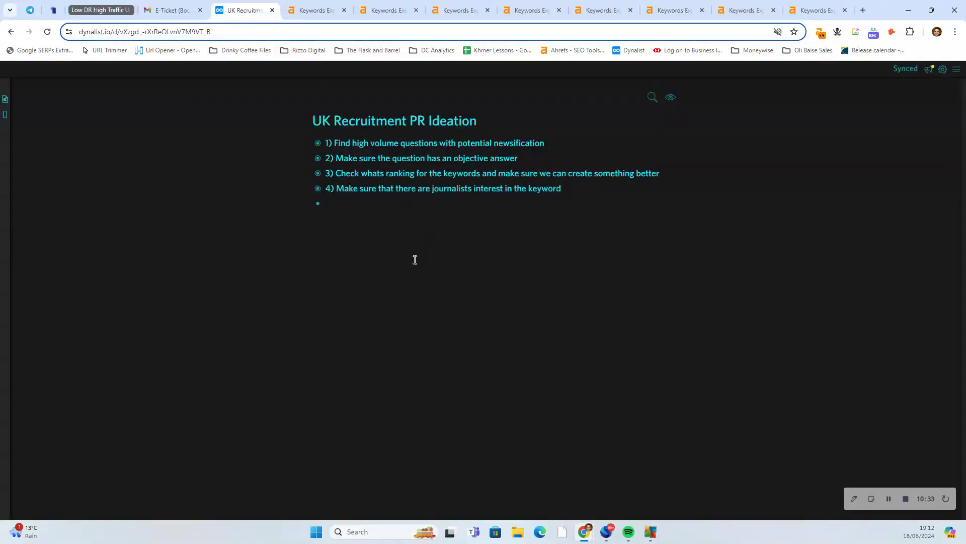
{"action": "left_click", "coordinate": [383, 217]}
{"action": "type", "text": "Keywords"}
{"action": "key", "text": "Return"}
{"action": "key", "text": "Tab"}
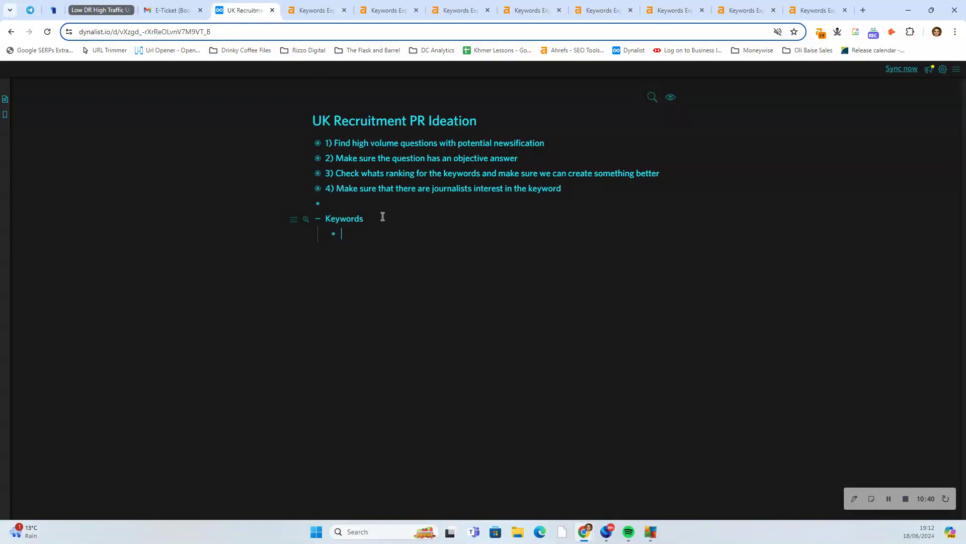
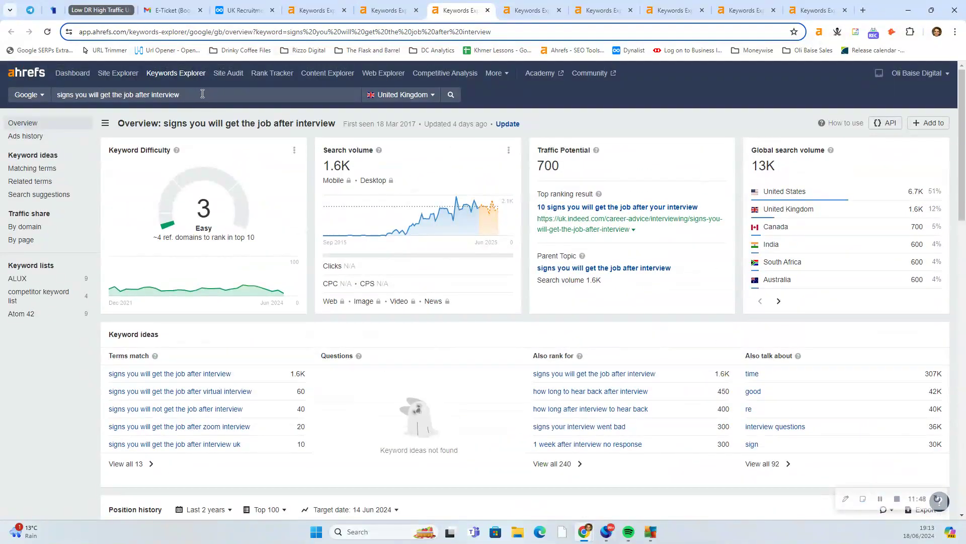
- Examine the SERP overview for "signs you will get the job after interview" and open the article "10 signs you will get the job after your interview"
{"action": "scroll", "coordinate": [204, 98], "scroll_direction": "down", "scroll_amount": 15}
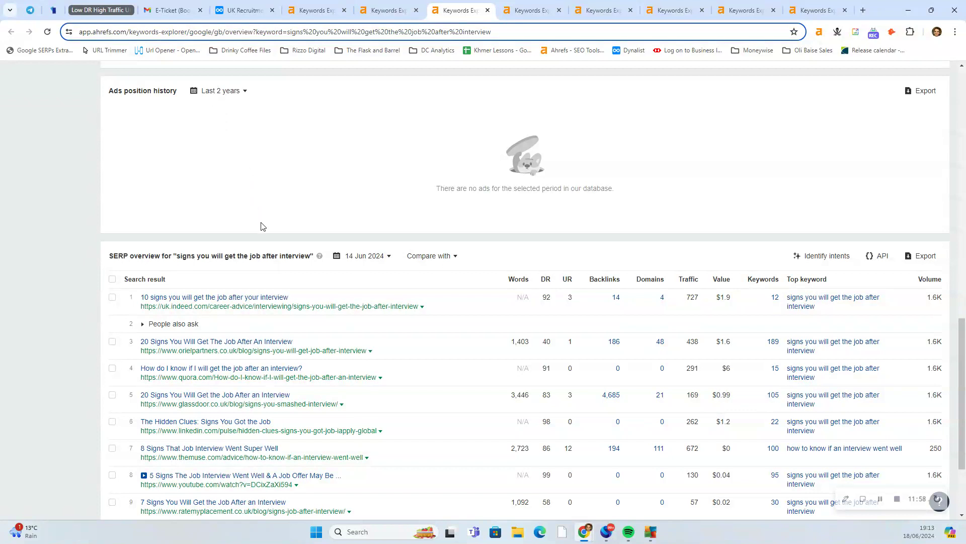
{"action": "scroll", "coordinate": [260, 225], "scroll_direction": "down", "scroll_amount": 2}
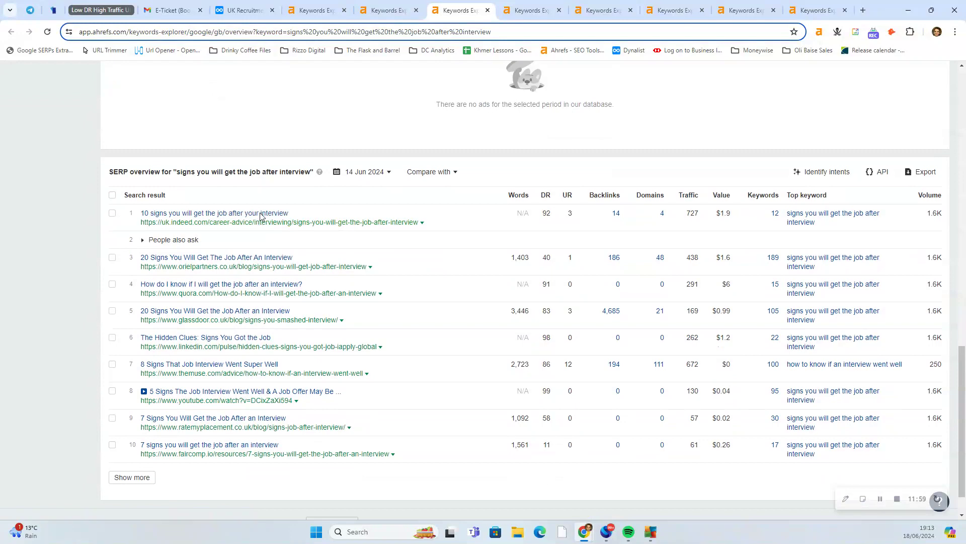
{"action": "left_click", "coordinate": [261, 217]}
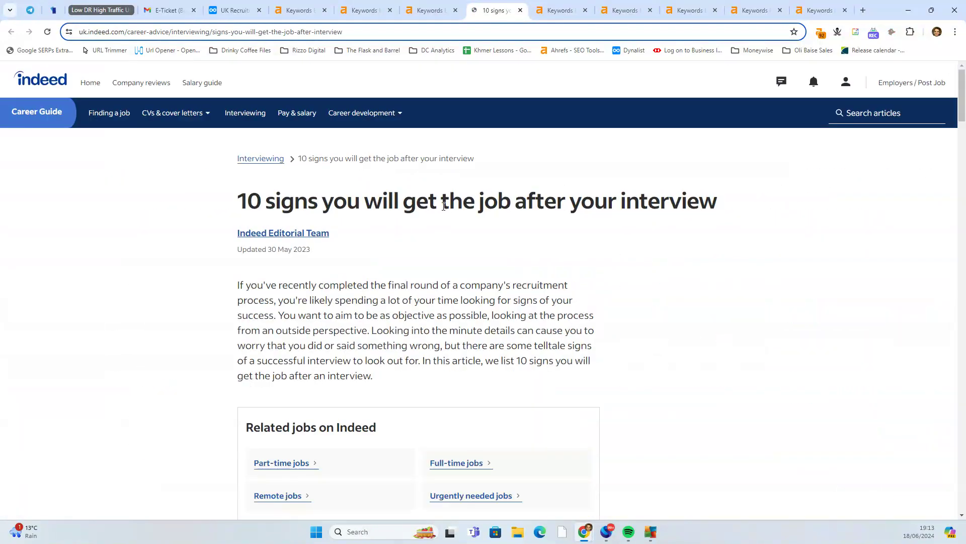
- Skim the signs listed in the Indeed article, and close both the article and its keyword overview
{"action": "scroll", "coordinate": [443, 207], "scroll_direction": "down", "scroll_amount": 14}
{"action": "scroll", "coordinate": [443, 210], "scroll_direction": "down", "scroll_amount": 13}
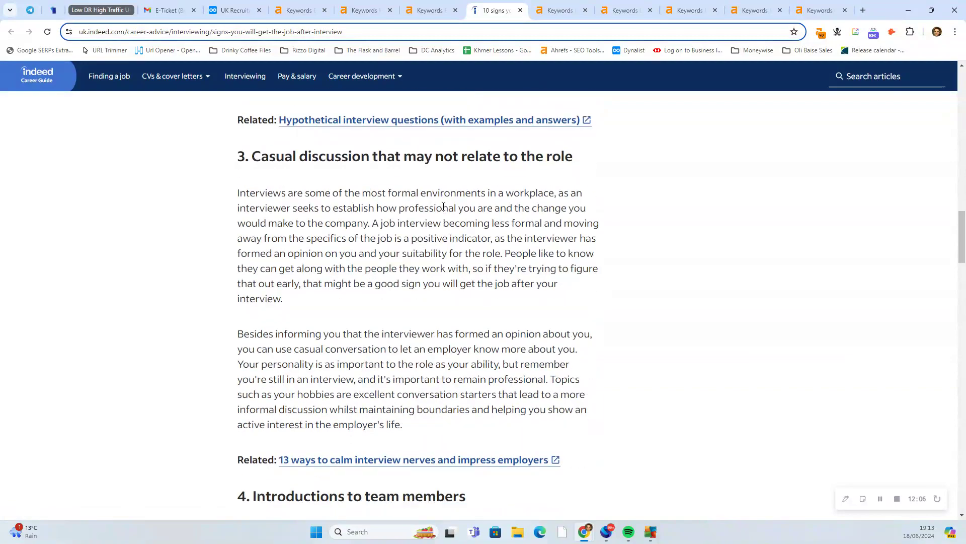
{"action": "scroll", "coordinate": [443, 208], "scroll_direction": "down", "scroll_amount": 17}
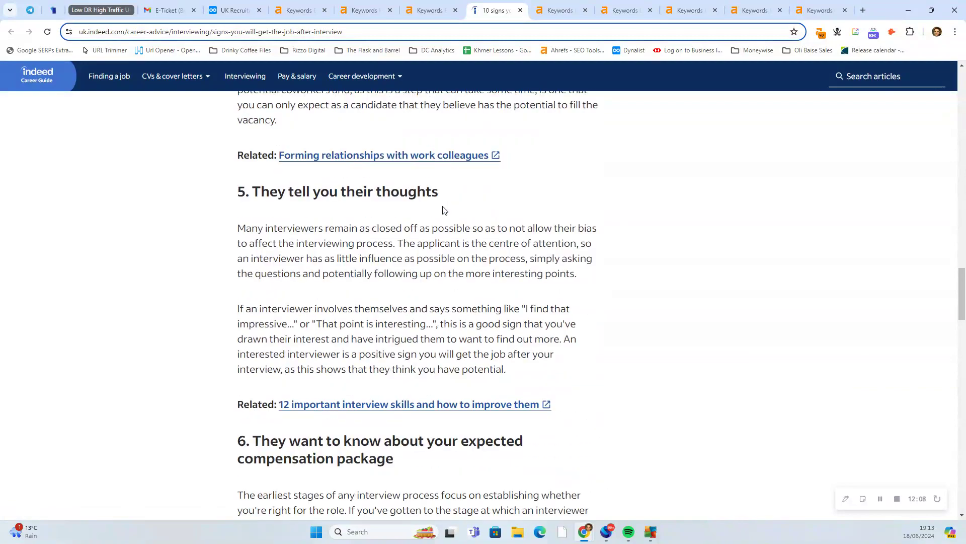
{"action": "scroll", "coordinate": [443, 211], "scroll_direction": "down", "scroll_amount": 3}
{"action": "scroll", "coordinate": [444, 210], "scroll_direction": "down", "scroll_amount": 10}
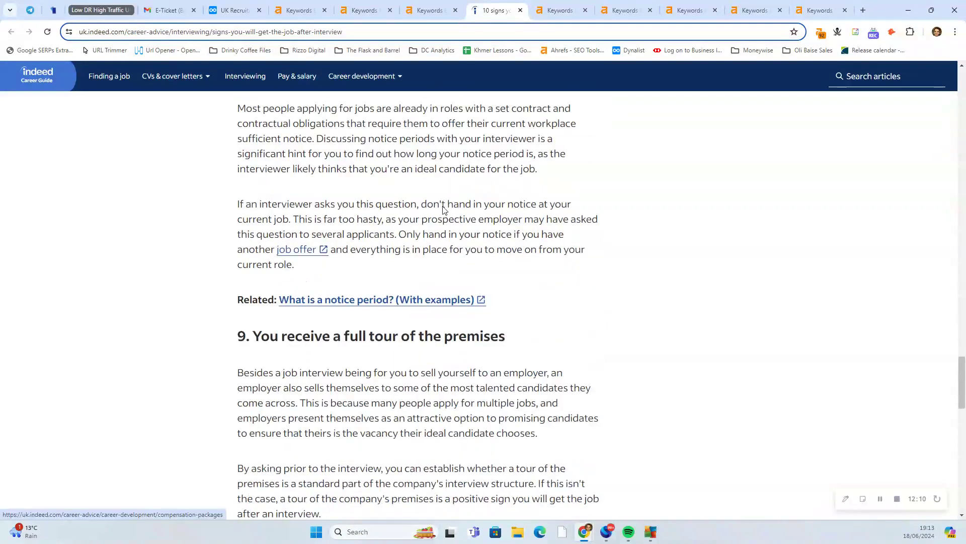
{"action": "scroll", "coordinate": [444, 210], "scroll_direction": "down", "scroll_amount": 5}
{"action": "scroll", "coordinate": [444, 211], "scroll_direction": "up", "scroll_amount": 20}
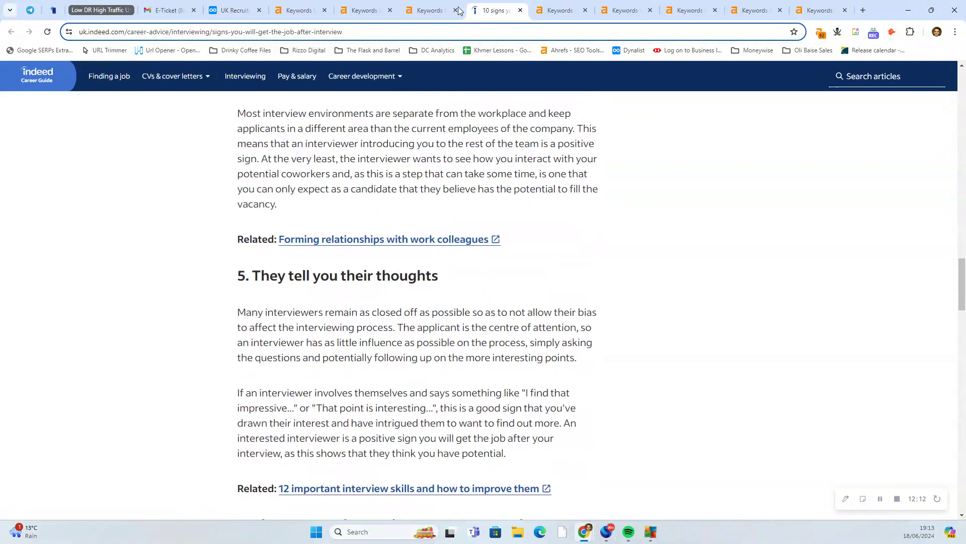
{"action": "left_click", "coordinate": [451, 12]}
{"action": "left_click", "coordinate": [452, 11]}
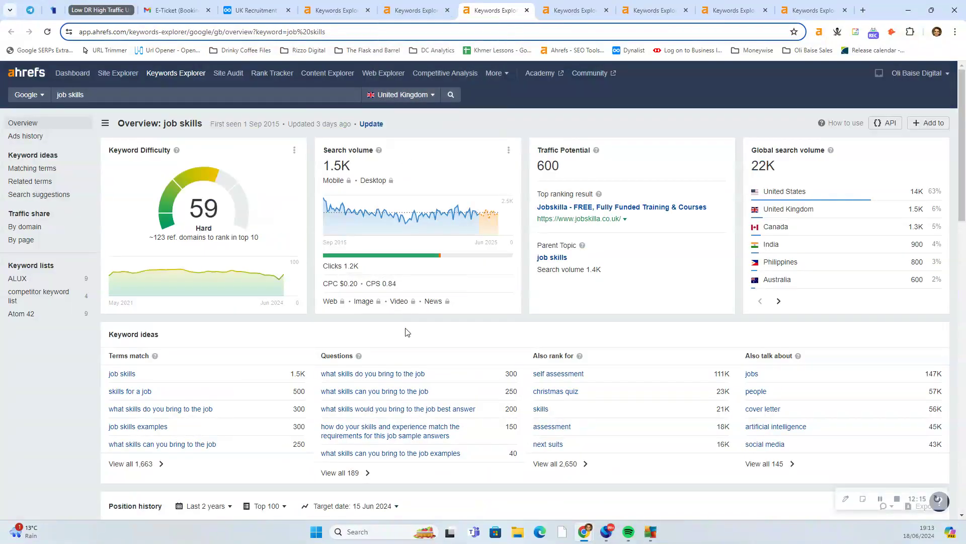
- Examine the "job skills" keyword metrics and SERP overview, focusing on the graduate recruiters and "Top 12 Job Skills" results
{"action": "scroll", "coordinate": [407, 334], "scroll_direction": "down", "scroll_amount": 8}
{"action": "scroll", "coordinate": [407, 334], "scroll_direction": "down", "scroll_amount": 8}
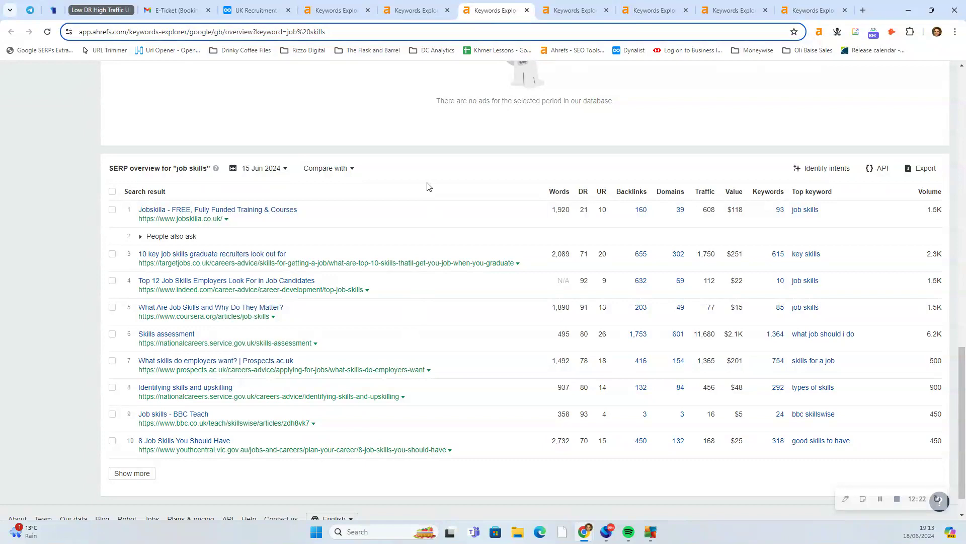
{"action": "scroll", "coordinate": [427, 187], "scroll_direction": "up", "scroll_amount": 15}
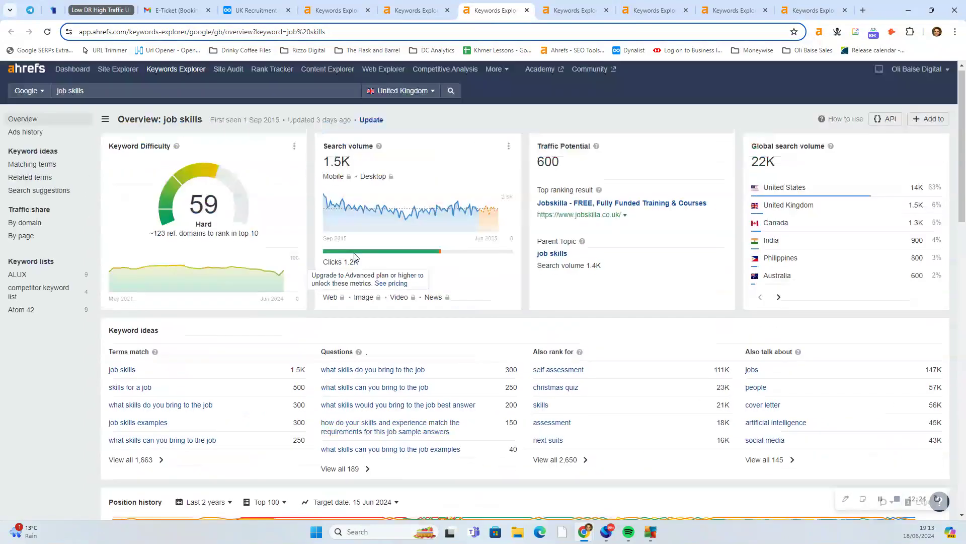
{"action": "scroll", "coordinate": [121, 103], "scroll_direction": "down", "scroll_amount": 15}
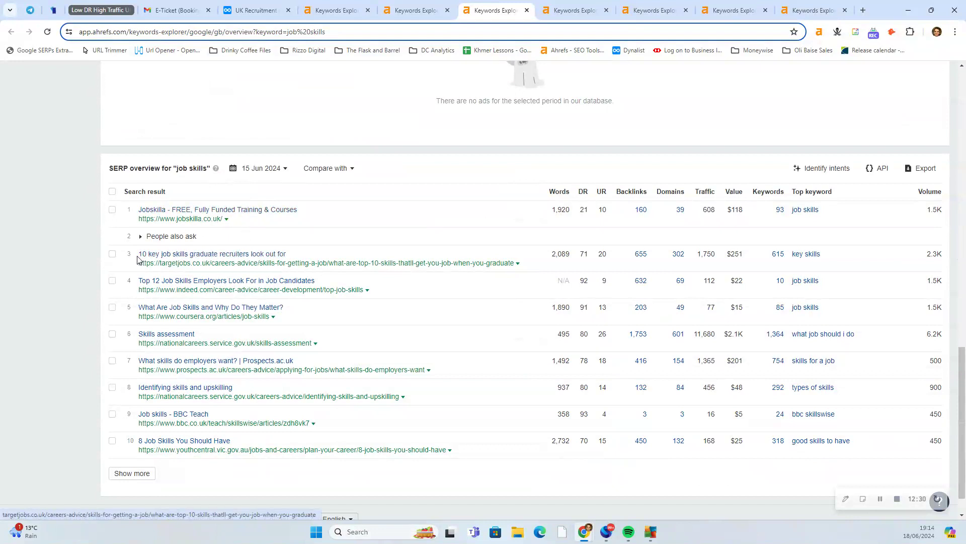
{"action": "left_click_drag", "start_coordinate": [138, 254], "coordinate": [363, 247]}
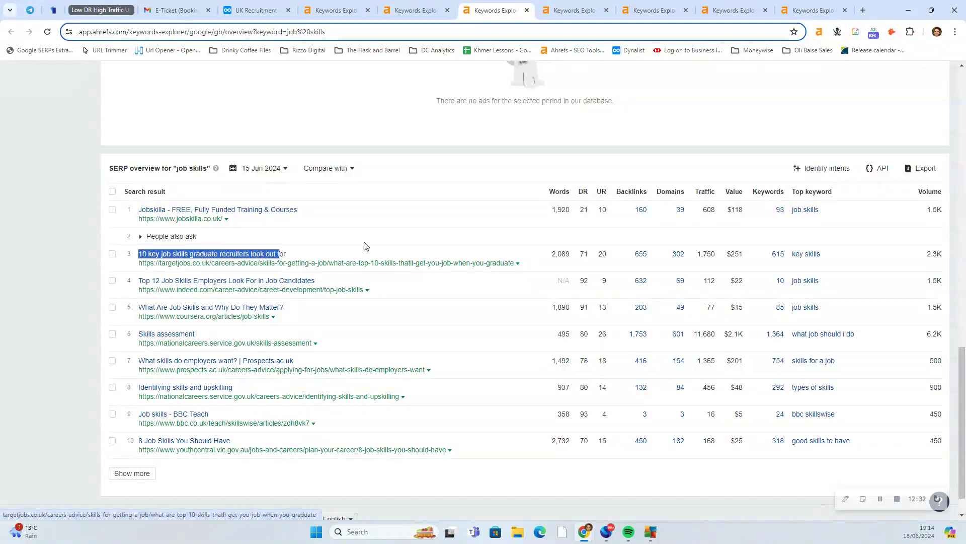
{"action": "left_click", "coordinate": [374, 238]}
{"action": "left_click_drag", "start_coordinate": [139, 280], "coordinate": [294, 280]}
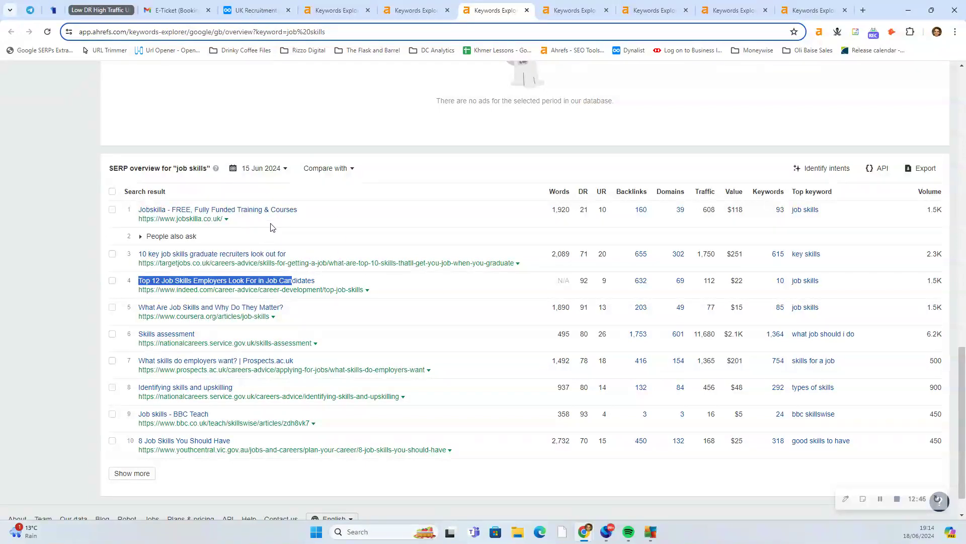
{"action": "scroll", "coordinate": [328, 230], "scroll_direction": "up", "scroll_amount": 17}
{"action": "scroll", "coordinate": [98, 107], "scroll_direction": "down", "scroll_amount": 17}
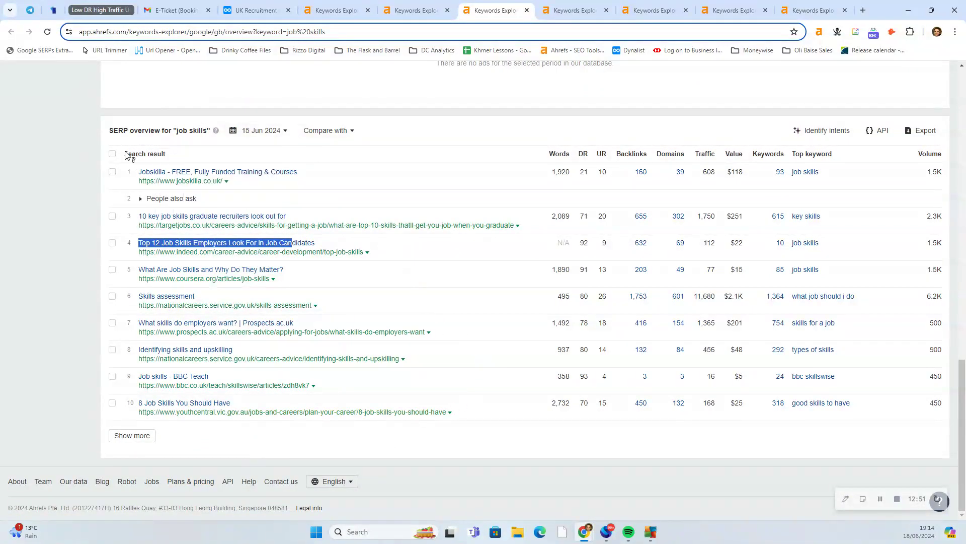
{"action": "scroll", "coordinate": [126, 162], "scroll_direction": "up", "scroll_amount": 17}
{"action": "scroll", "coordinate": [98, 112], "scroll_direction": "down", "scroll_amount": 20}
{"action": "left_click_drag", "start_coordinate": [135, 217], "coordinate": [307, 219]}
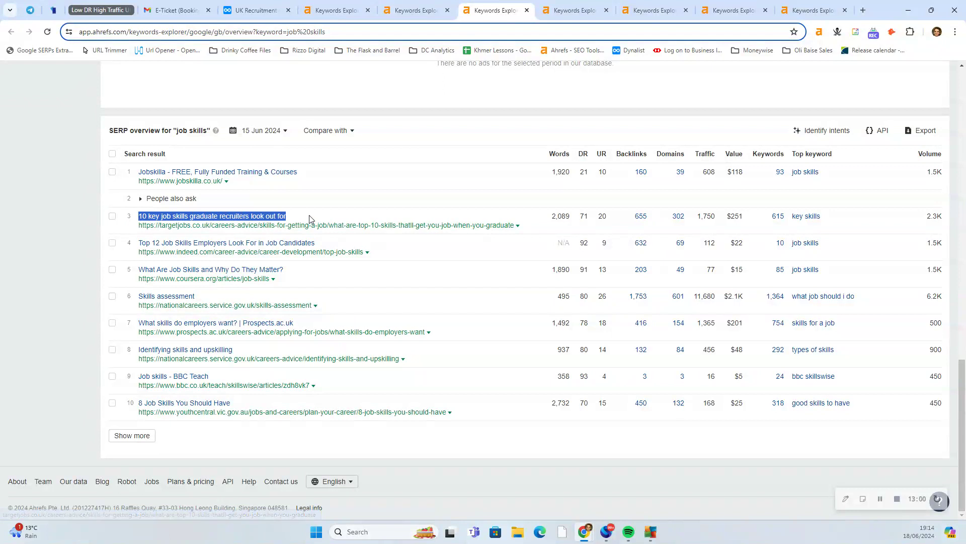
{"action": "left_click", "coordinate": [304, 200]}
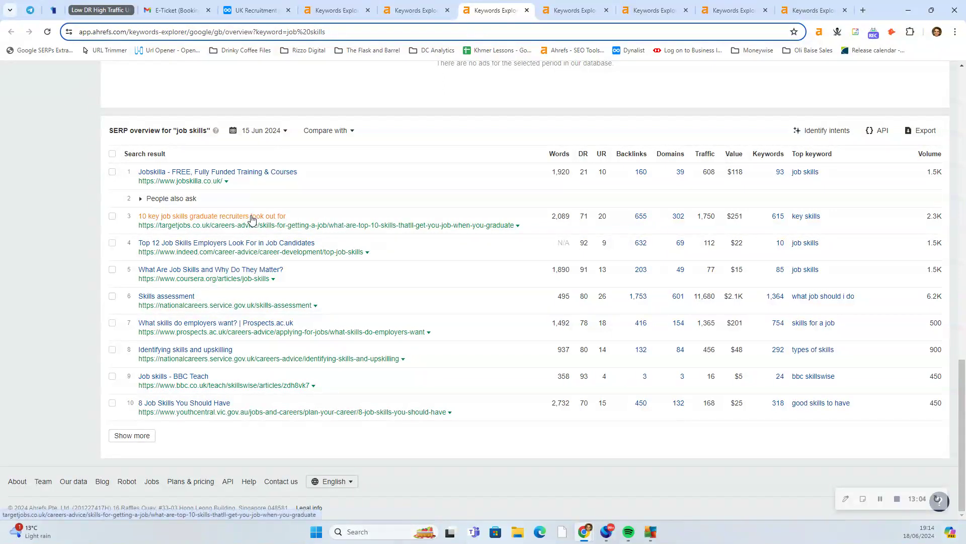
- Open "10 key job skills graduate recruiters look out for" and "Top 12 Job Skills Employers Look For in Job Candidates" in background tabs
{"action": "right_click", "coordinate": [251, 217]}
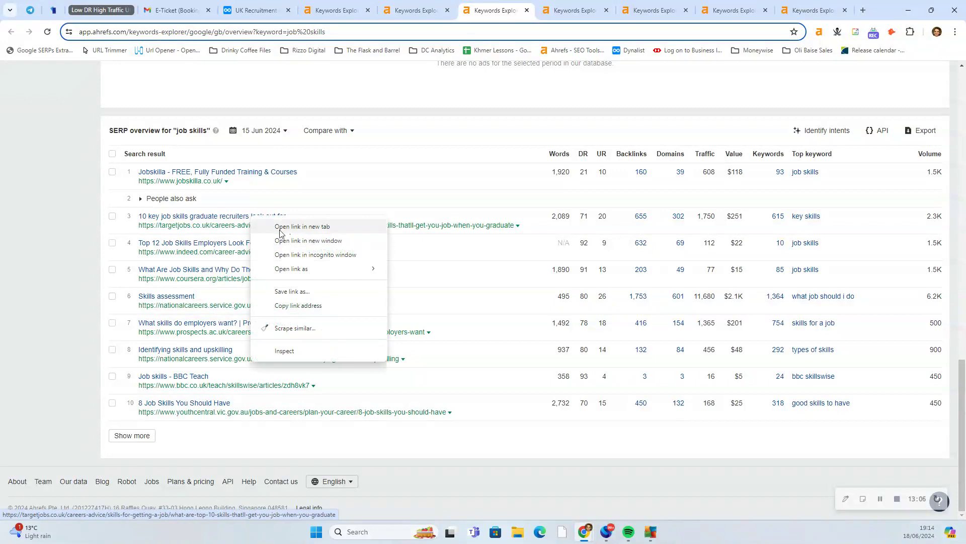
{"action": "left_click", "coordinate": [281, 223]}
{"action": "right_click", "coordinate": [260, 245]}
{"action": "left_click", "coordinate": [322, 254]}
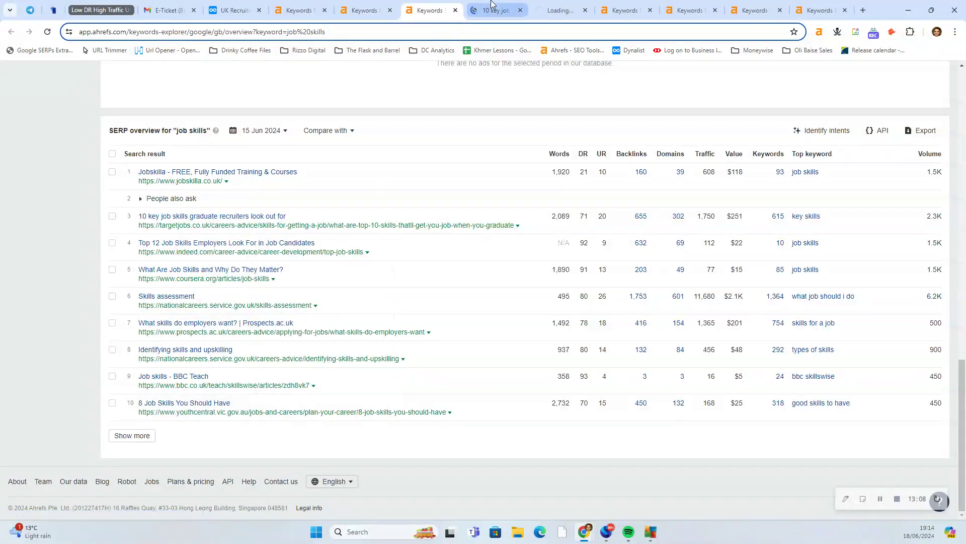
- Read through the targetjobs article to review the skills it lists and how it supports them
{"action": "left_click", "coordinate": [493, 10]}
{"action": "scroll", "coordinate": [426, 180], "scroll_direction": "down", "scroll_amount": 10}
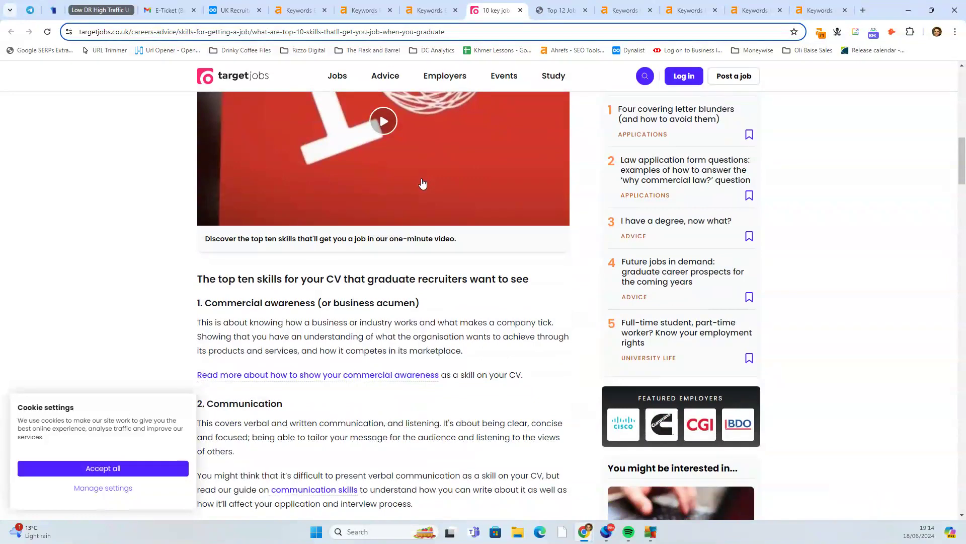
{"action": "scroll", "coordinate": [422, 185], "scroll_direction": "down", "scroll_amount": 3}
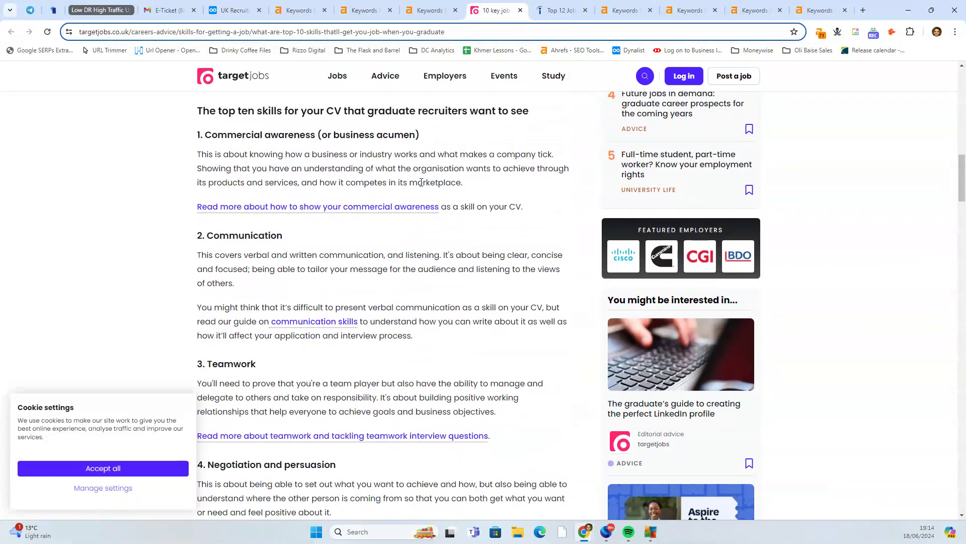
{"action": "scroll", "coordinate": [420, 182], "scroll_direction": "down", "scroll_amount": 3}
{"action": "scroll", "coordinate": [389, 193], "scroll_direction": "down", "scroll_amount": 4}
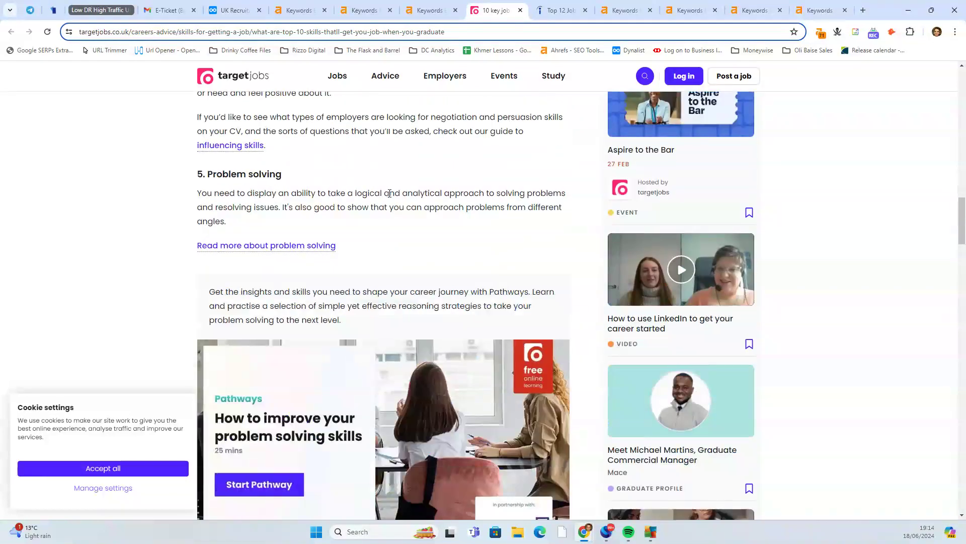
{"action": "scroll", "coordinate": [390, 193], "scroll_direction": "down", "scroll_amount": 14}
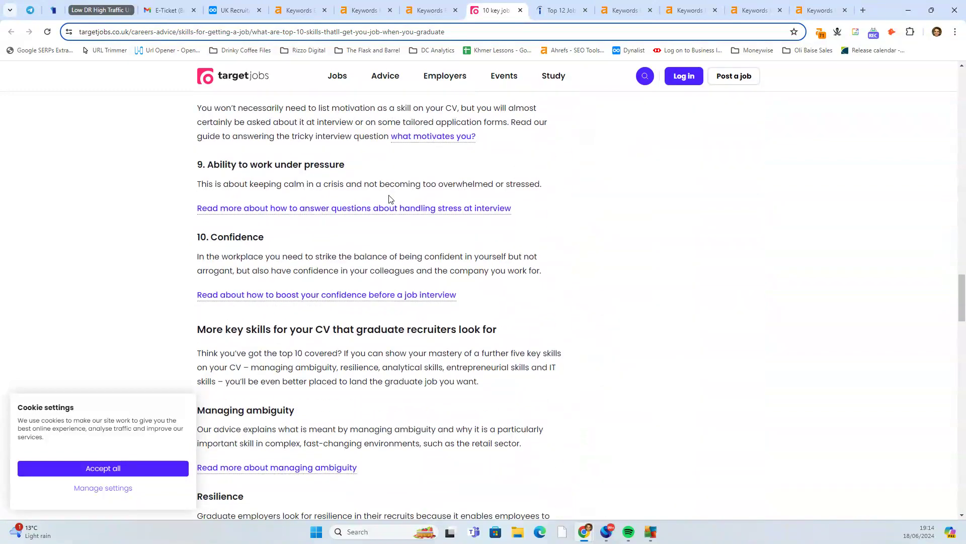
{"action": "scroll", "coordinate": [390, 198], "scroll_direction": "down", "scroll_amount": 6}
{"action": "scroll", "coordinate": [391, 197], "scroll_direction": "down", "scroll_amount": 6}
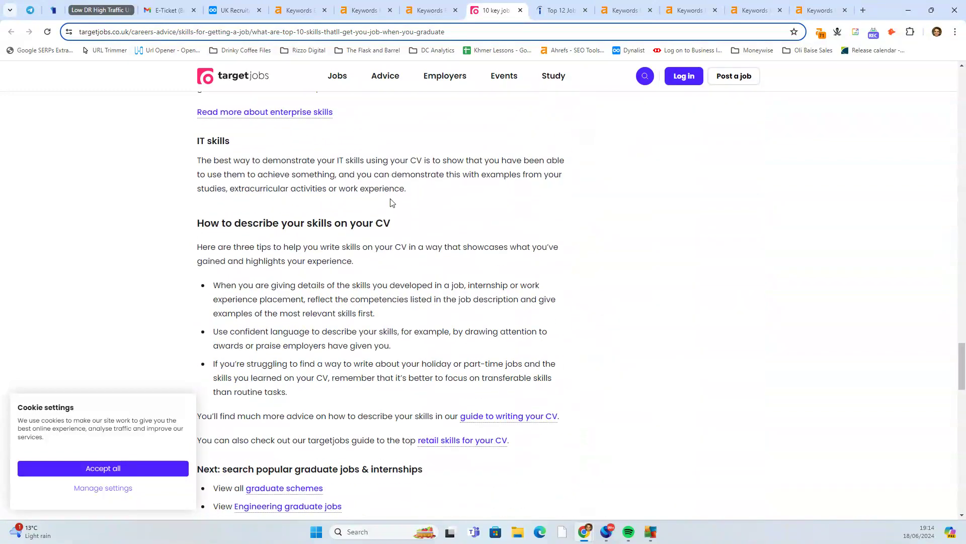
{"action": "scroll", "coordinate": [390, 203], "scroll_direction": "down", "scroll_amount": 3}
{"action": "scroll", "coordinate": [391, 202], "scroll_direction": "up", "scroll_amount": 20}
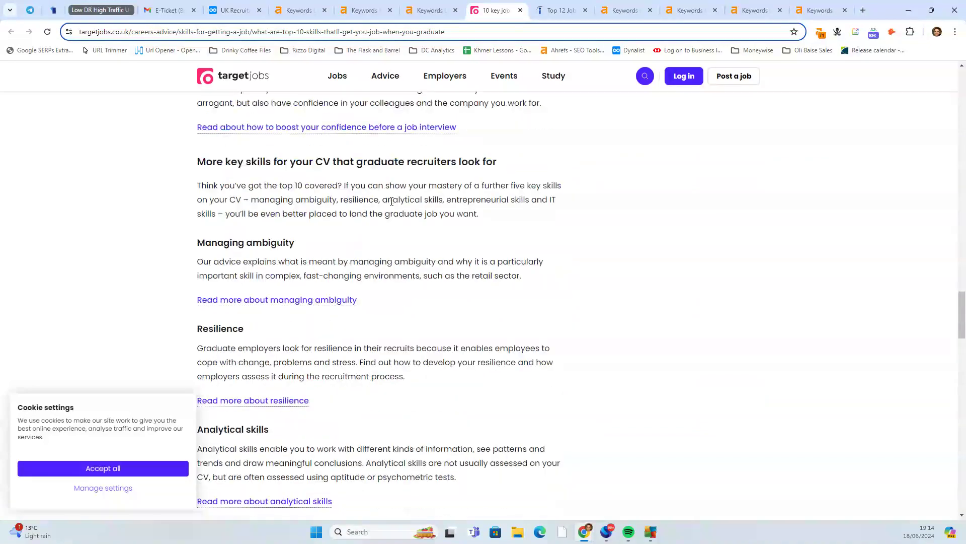
{"action": "scroll", "coordinate": [391, 202], "scroll_direction": "up", "scroll_amount": 10}
- Switch to the Indeed article on top job skills and review its list of 12 flexible career skills
{"action": "key", "text": "ctrl+Tab"}
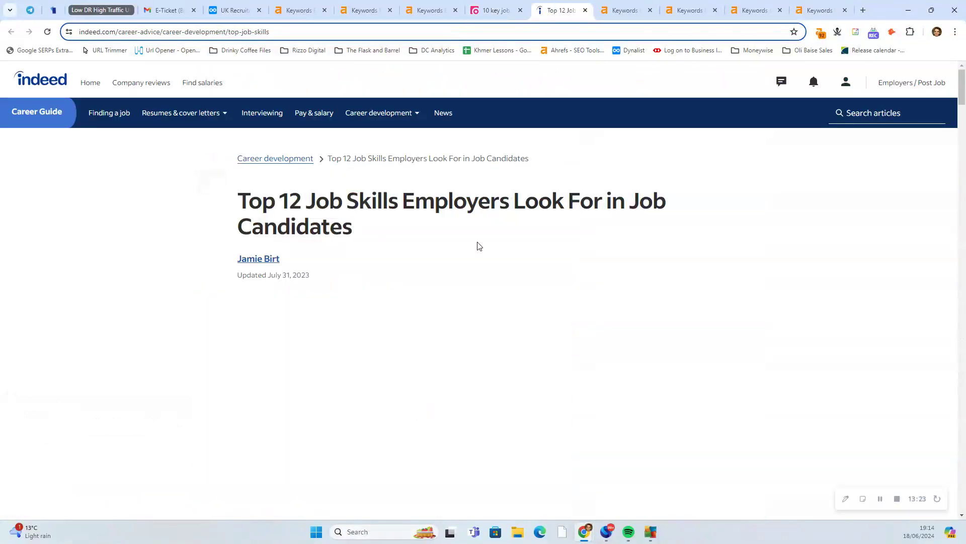
{"action": "scroll", "coordinate": [476, 249], "scroll_direction": "down", "scroll_amount": 3}
{"action": "scroll", "coordinate": [476, 249], "scroll_direction": "down", "scroll_amount": 18}
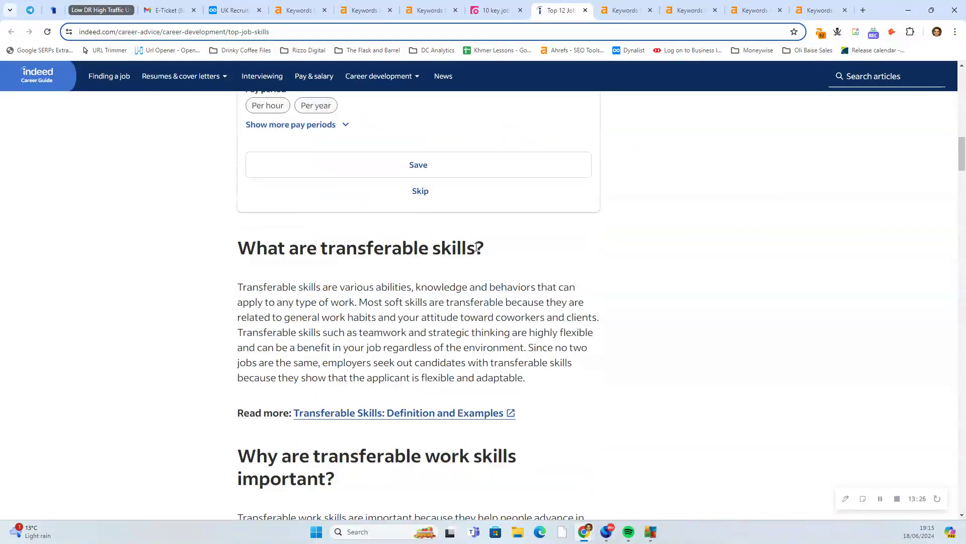
{"action": "scroll", "coordinate": [475, 251], "scroll_direction": "down", "scroll_amount": 16}
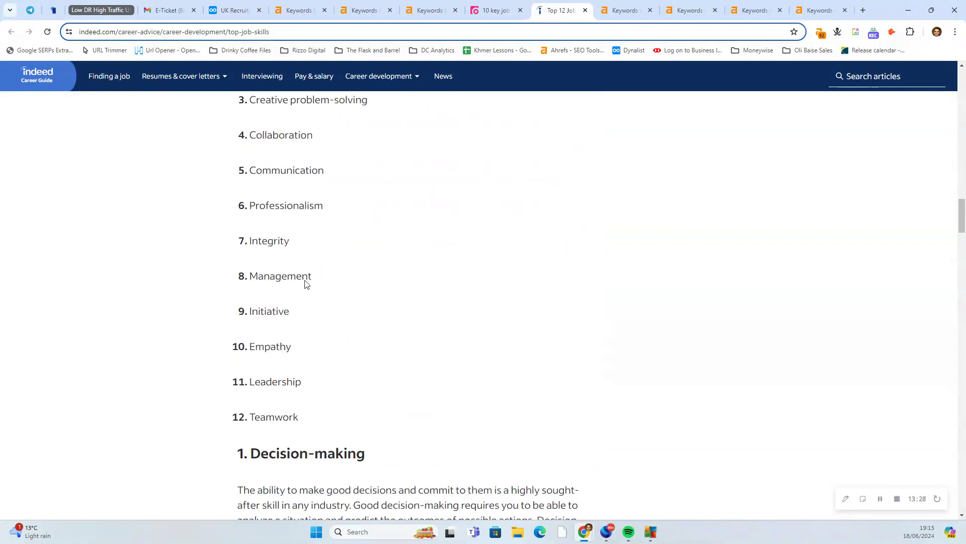
{"action": "scroll", "coordinate": [304, 283], "scroll_direction": "up", "scroll_amount": 11}
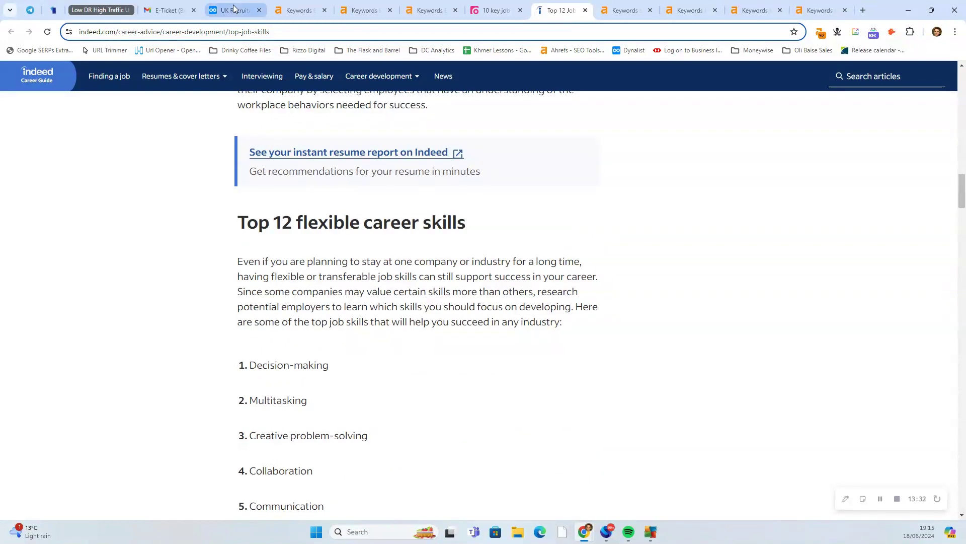
- Close both job skills articles and recheck the "job skills" keyword metrics and ranking pages
{"action": "left_click", "coordinate": [498, 10]}
{"action": "left_click", "coordinate": [520, 10]}
{"action": "left_click", "coordinate": [521, 10]}
{"action": "scroll", "coordinate": [371, 303], "scroll_direction": "up", "scroll_amount": 15}
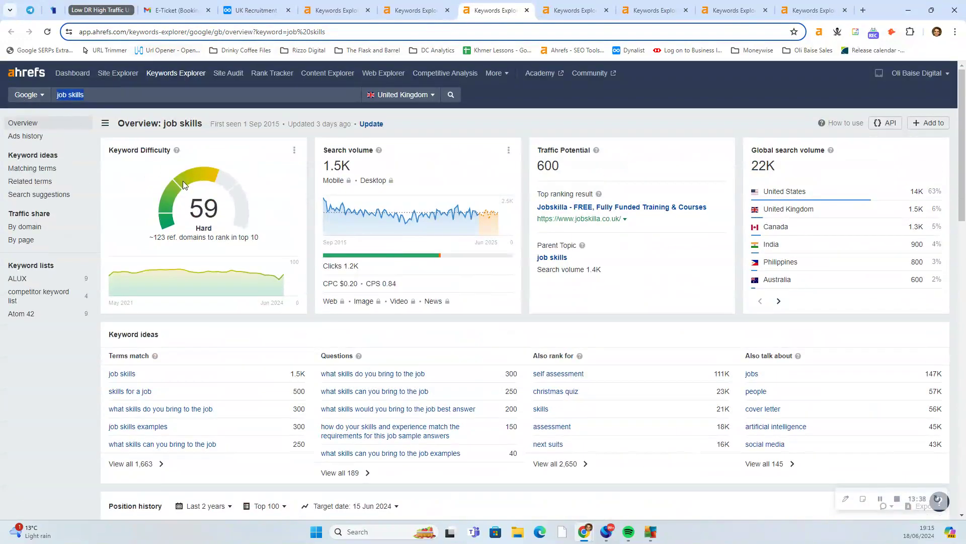
{"action": "scroll", "coordinate": [184, 183], "scroll_direction": "down", "scroll_amount": 6}
{"action": "scroll", "coordinate": [187, 189], "scroll_direction": "down", "scroll_amount": 10}
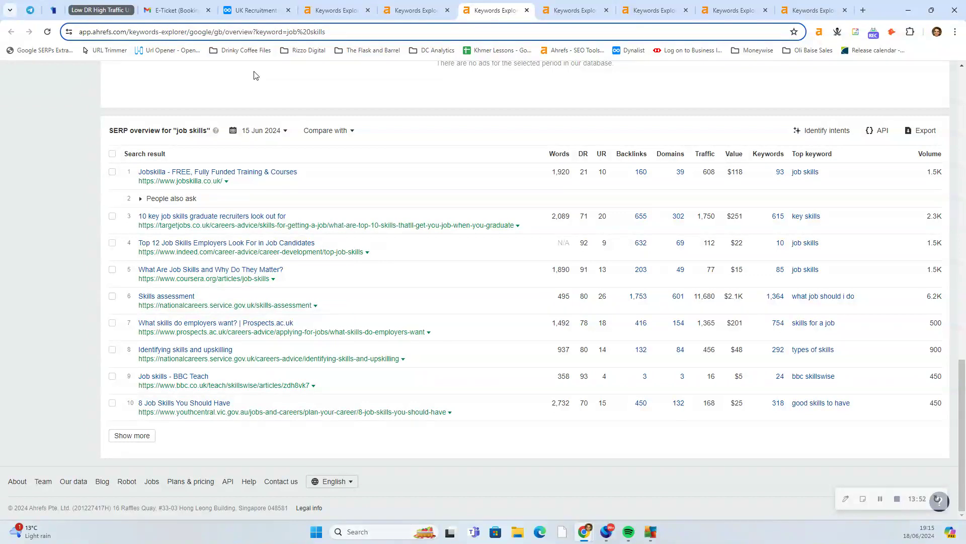
- In the UK Recruitment PR outline, add the keyword "Job skills" with the sub-item "Newsifications: Here are the most sought after skills based on"
{"action": "left_click", "coordinate": [251, 11]}
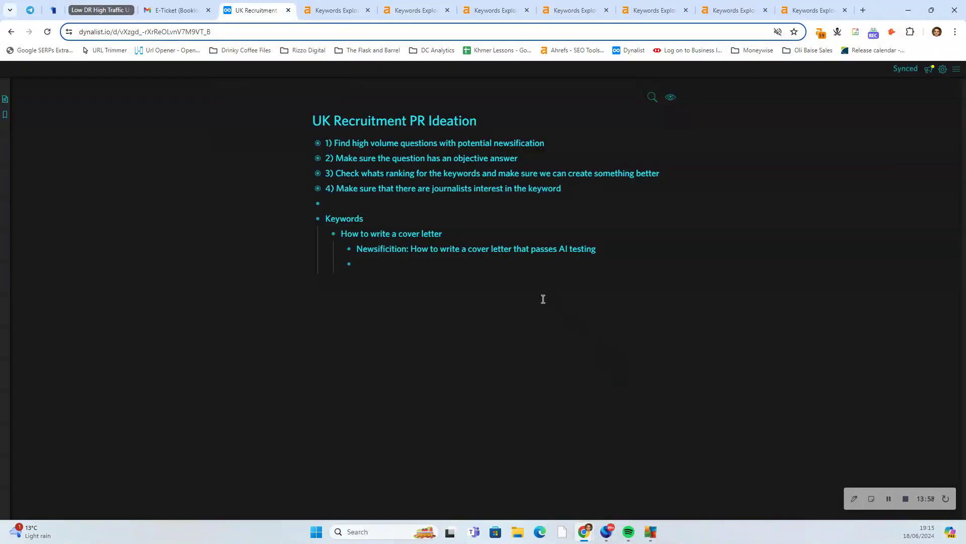
{"action": "type", "text": "Job skills"}
{"action": "key", "text": "Return"}
{"action": "type", "text": "Newsifications: Here are the m"}
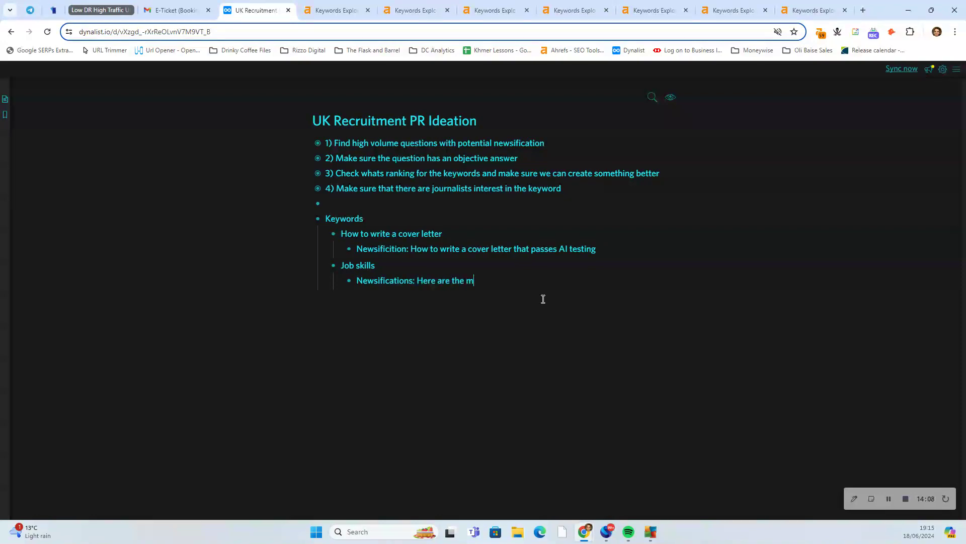
{"action": "type", "text": "ost sought after skills based on"}
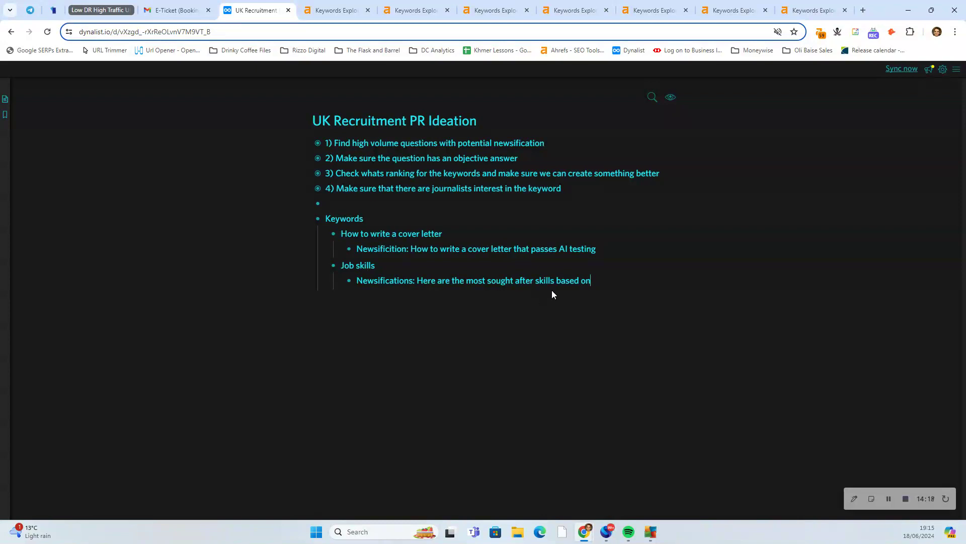
- Reword the job skills sub-item to "Newsification: The most sought after skills based on x number of job listings"
{"action": "left_click_drag", "start_coordinate": [453, 281], "coordinate": [418, 282]}
{"action": "key", "text": "BackSpace"}
{"action": "key", "text": "Delete"}
{"action": "type", "text": "T"}
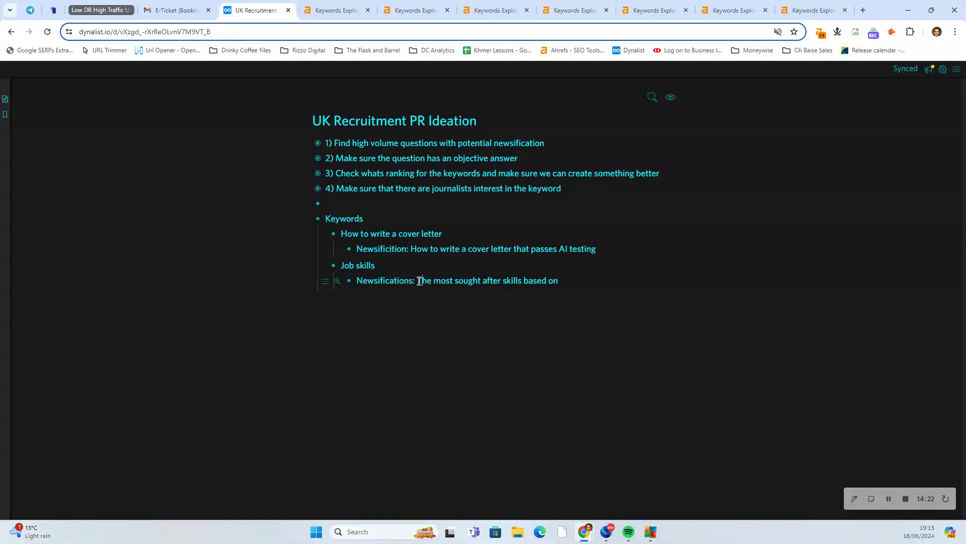
{"action": "left_click", "coordinate": [570, 280]}
{"action": "type", "text": "number of job lisitings"}
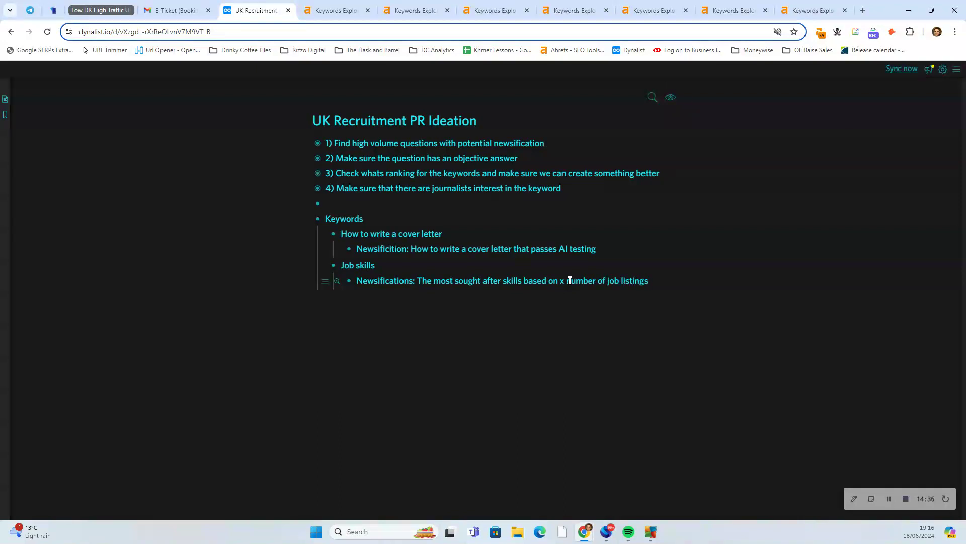
{"action": "key", "text": "BackSpace"}
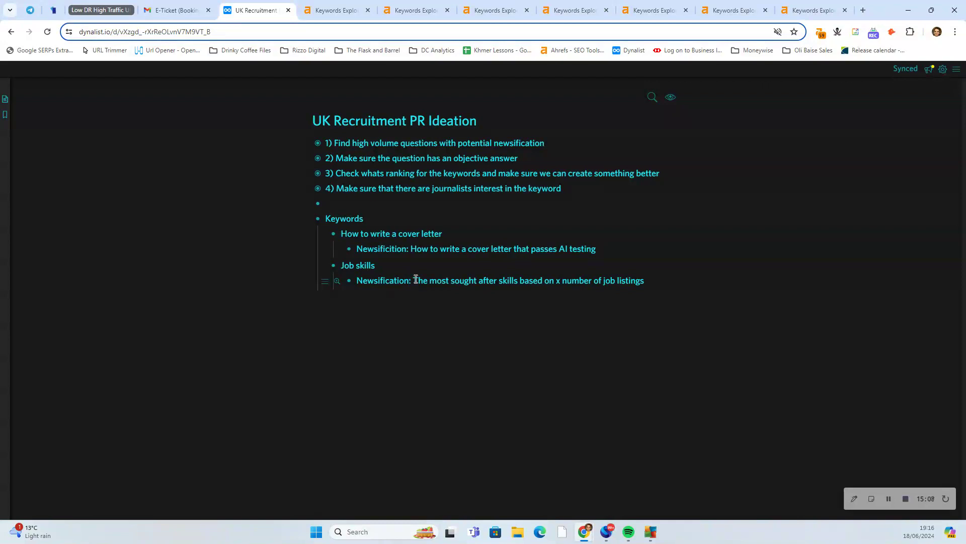
{"action": "left_click_drag", "start_coordinate": [655, 280], "coordinate": [416, 279]}
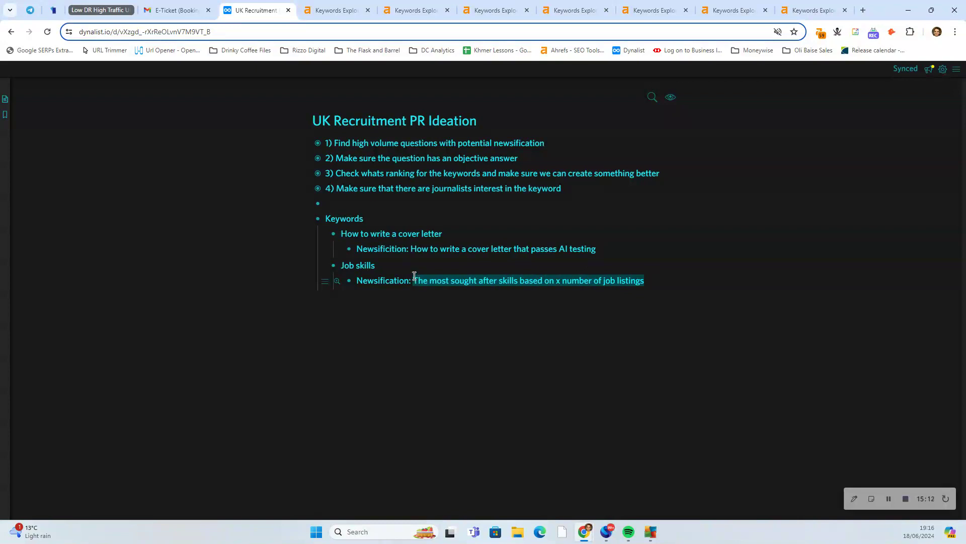
{"action": "left_click", "coordinate": [551, 280]}
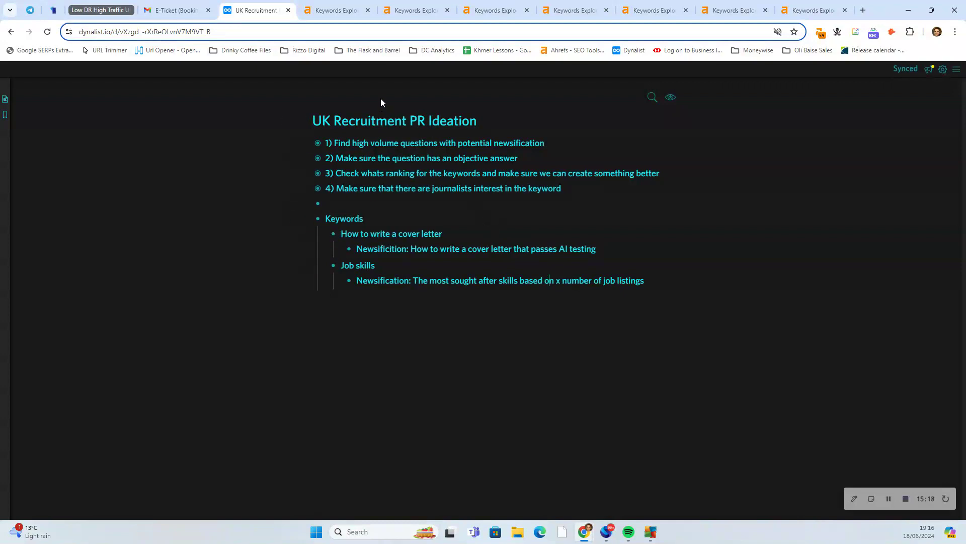
- Switch back to Ahrefs and recheck the overview metrics for "cover letter for job" and "job skills"
{"action": "left_click", "coordinate": [411, 7]}
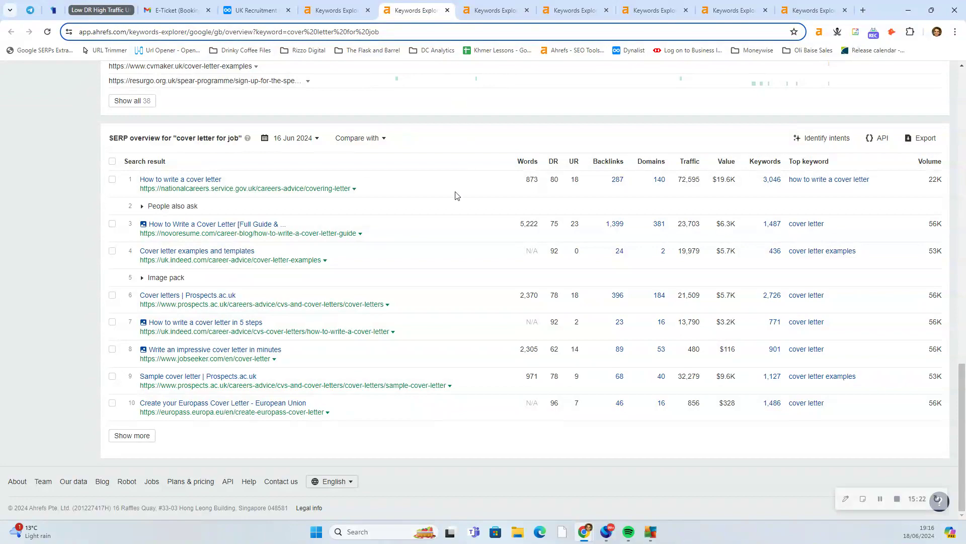
{"action": "scroll", "coordinate": [455, 197], "scroll_direction": "up", "scroll_amount": 10}
{"action": "scroll", "coordinate": [455, 200], "scroll_direction": "up", "scroll_amount": 3}
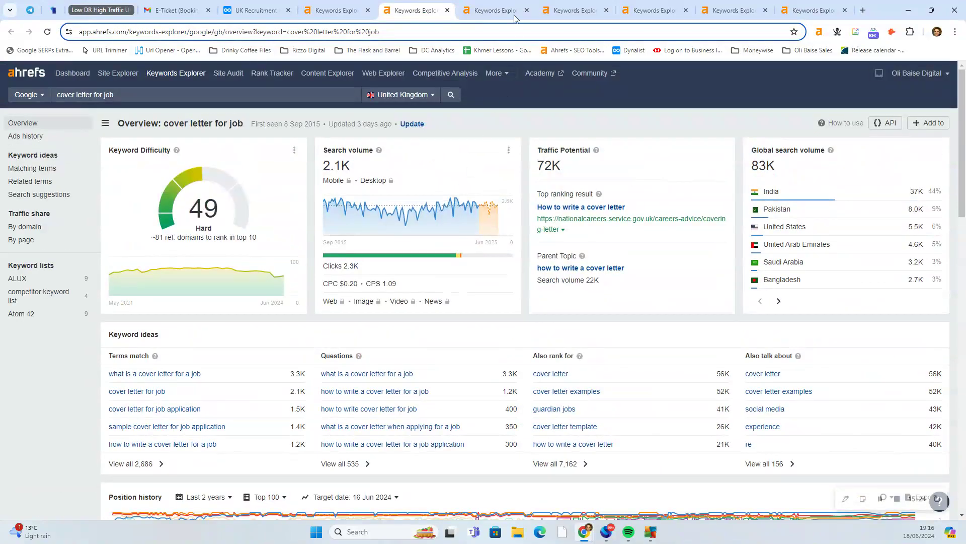
{"action": "left_click", "coordinate": [499, 7]}
{"action": "scroll", "coordinate": [481, 232], "scroll_direction": "up", "scroll_amount": 12}
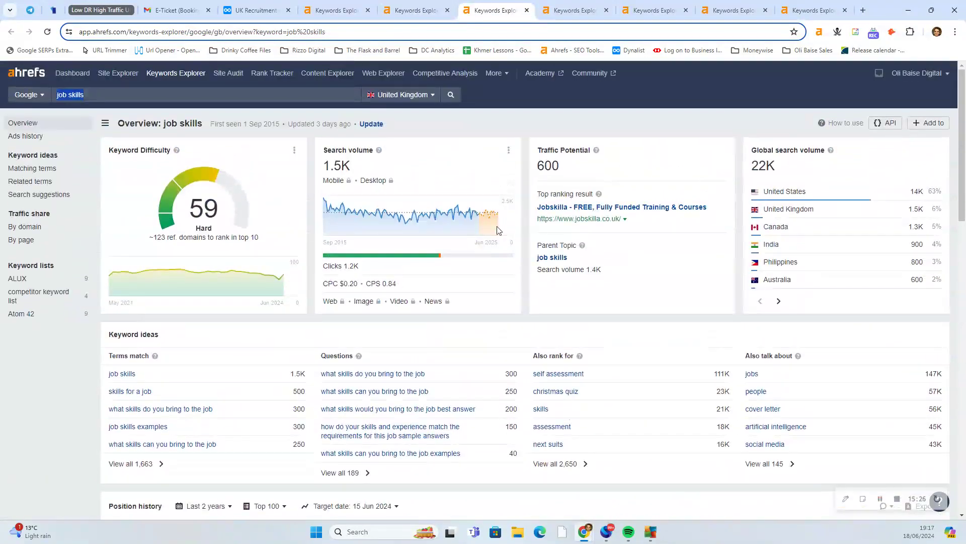
- Review the overview metrics and SERP ranking pages for the keyword "why do you want this job"
{"action": "left_click", "coordinate": [570, 7]}
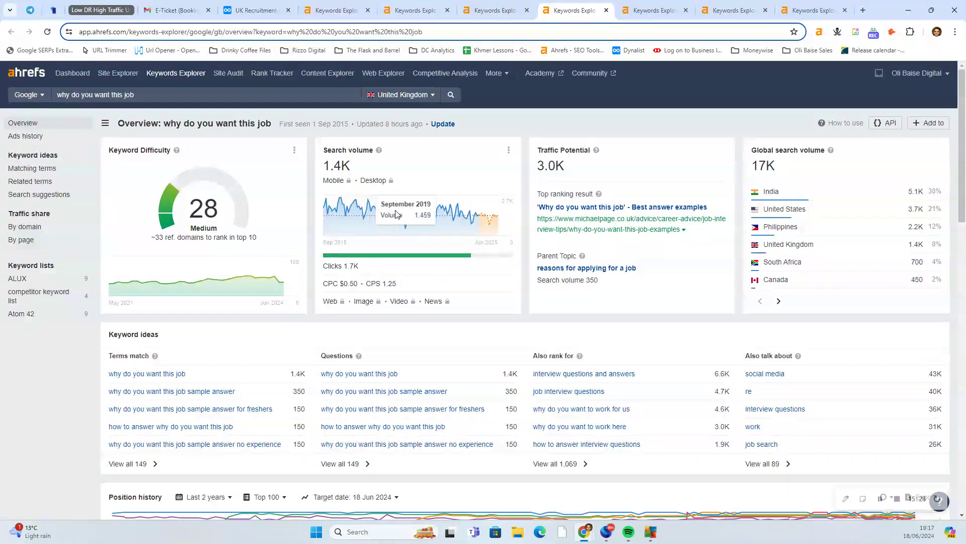
{"action": "scroll", "coordinate": [397, 214], "scroll_direction": "down", "scroll_amount": 15}
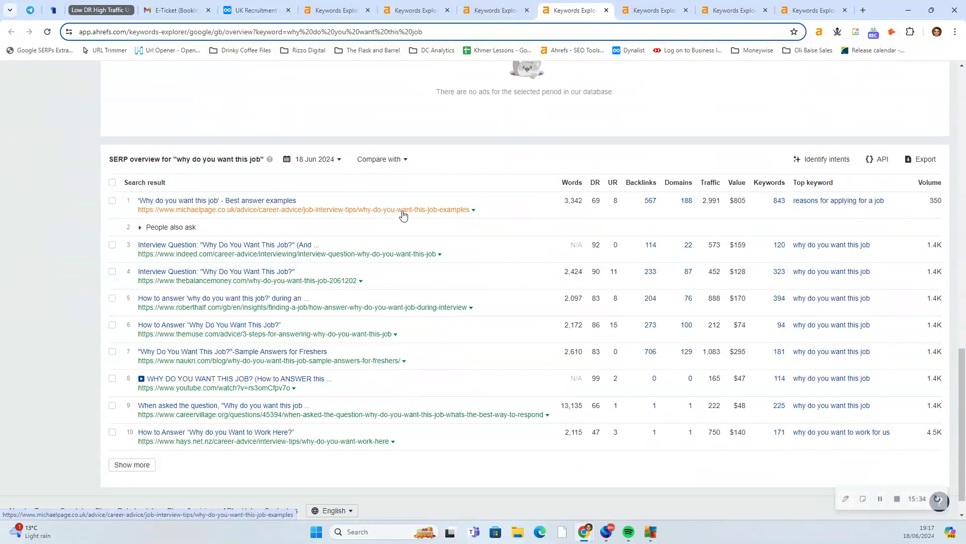
{"action": "right_click", "coordinate": [401, 213]}
{"action": "left_click", "coordinate": [405, 158]}
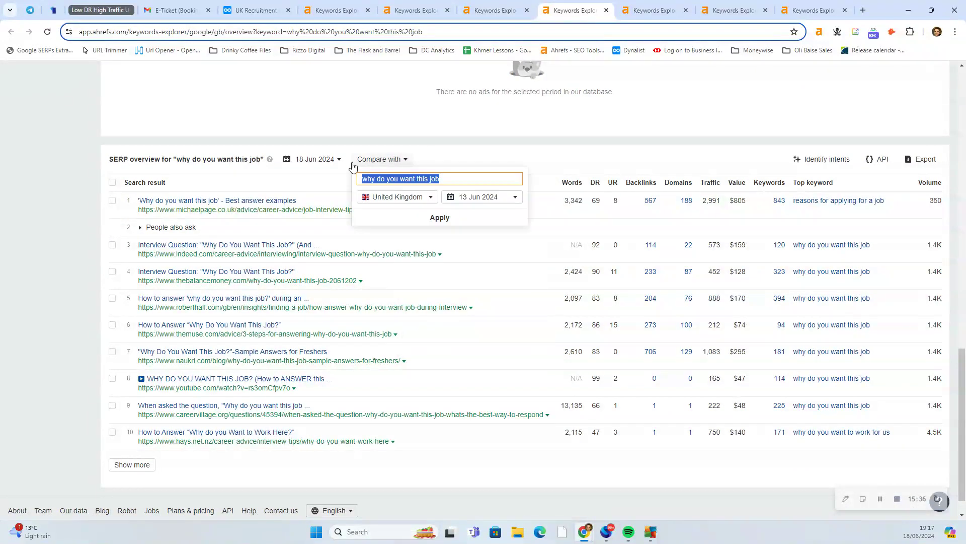
{"action": "left_click", "coordinate": [84, 157]}
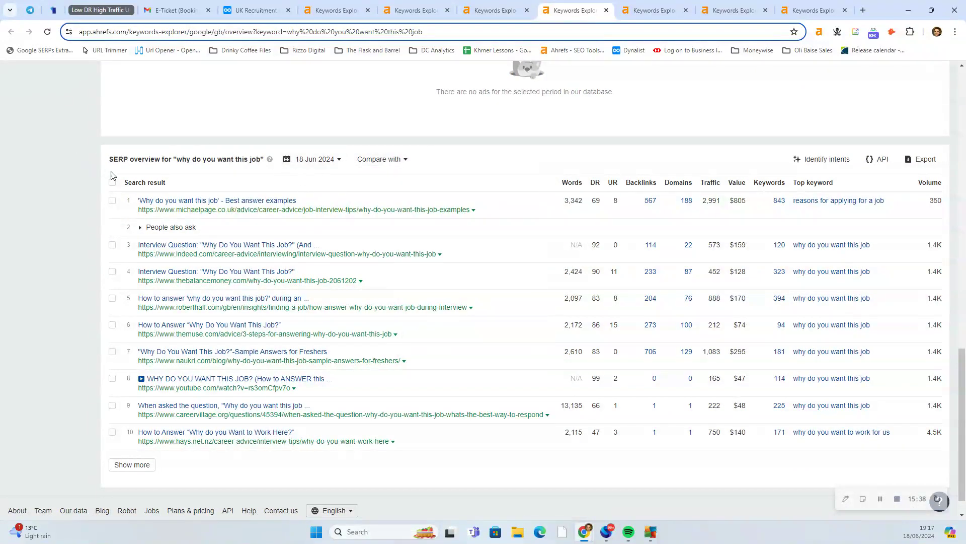
{"action": "scroll", "coordinate": [107, 173], "scroll_direction": "up", "scroll_amount": 3}
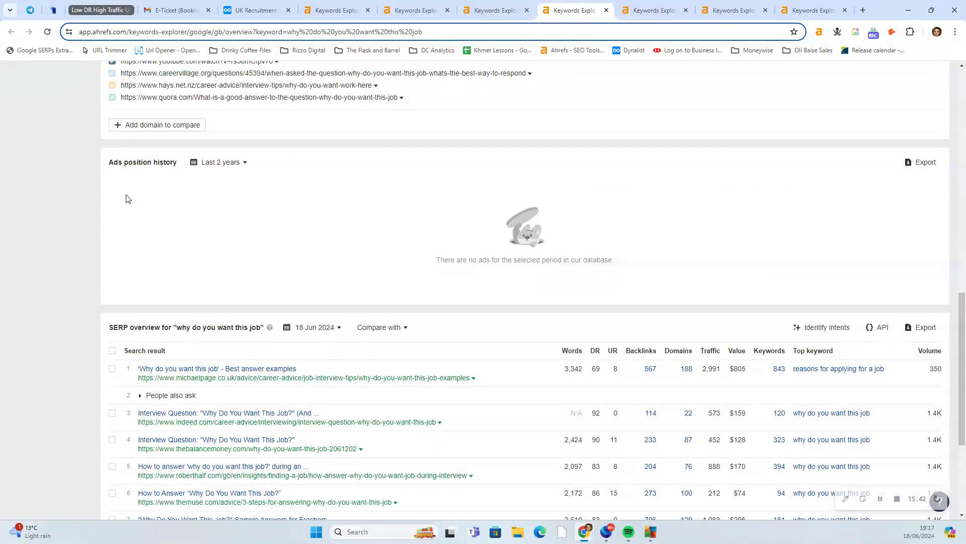
{"action": "scroll", "coordinate": [177, 243], "scroll_direction": "down", "scroll_amount": 3}
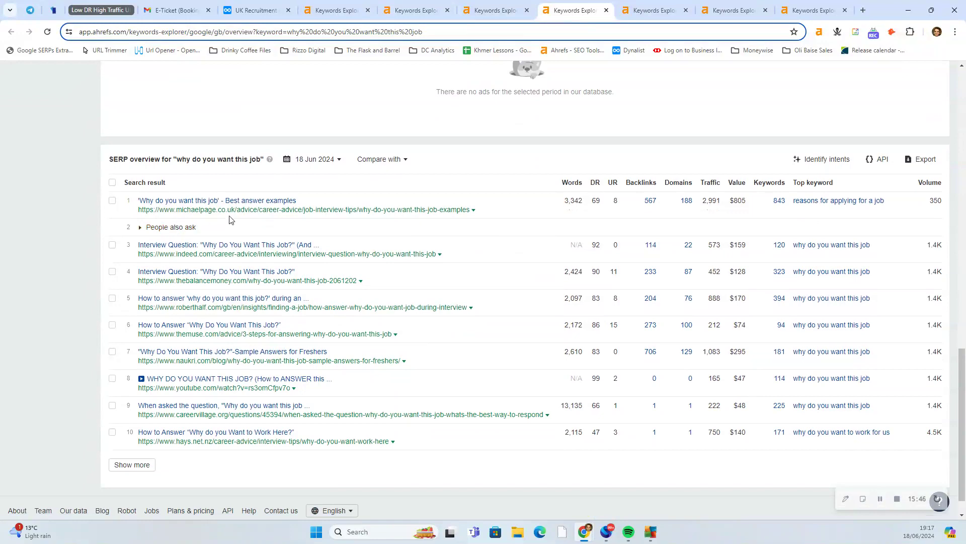
{"action": "scroll", "coordinate": [453, 176], "scroll_direction": "up", "scroll_amount": 15}
{"action": "scroll", "coordinate": [478, 169], "scroll_direction": "up", "scroll_amount": 2}
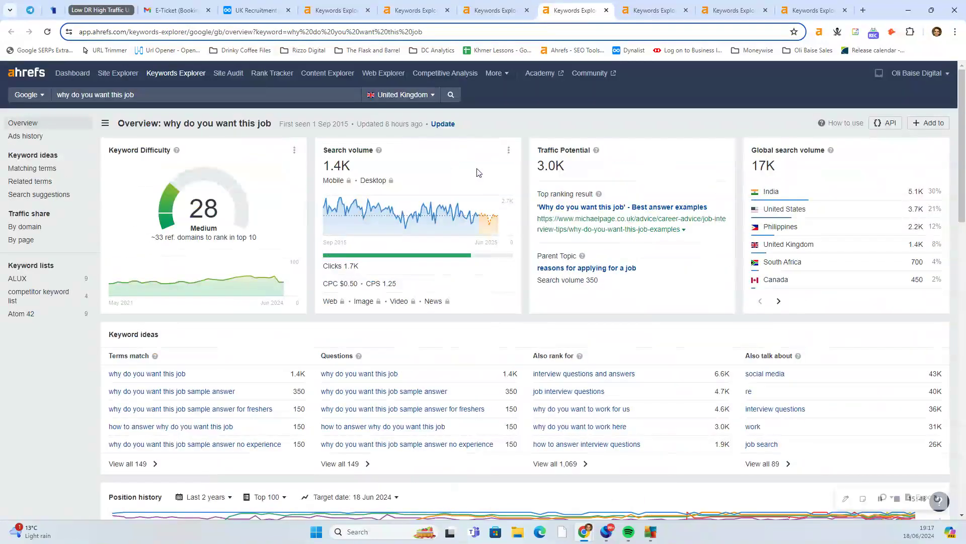
- Review the metrics and ranking pages for "how to turn down a job offer", and close that keyword's tab
{"action": "left_click", "coordinate": [651, 8]}
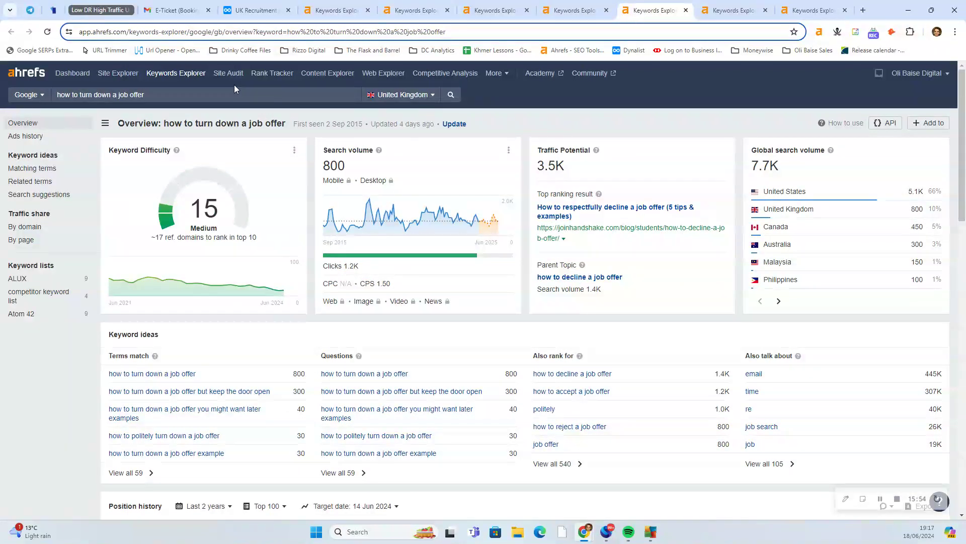
{"action": "scroll", "coordinate": [196, 100], "scroll_direction": "down", "scroll_amount": 15}
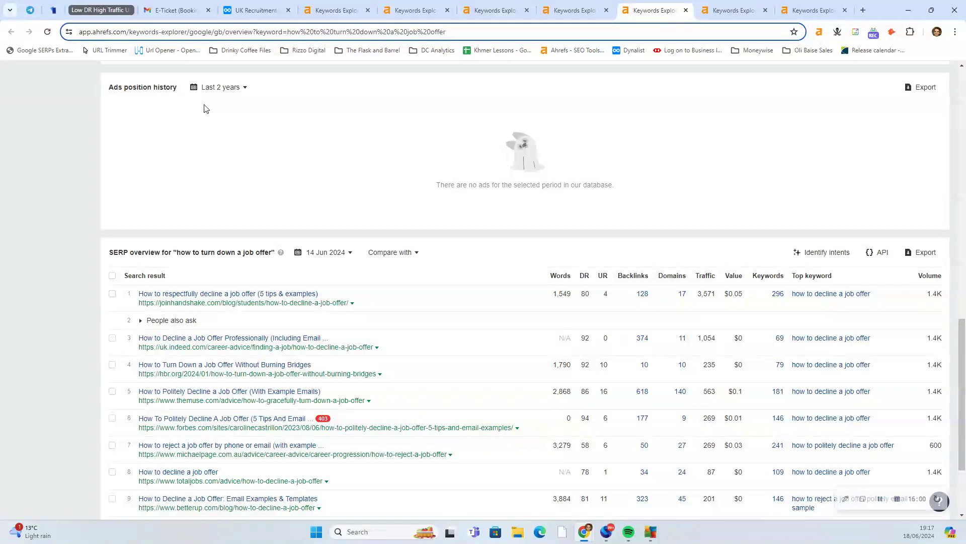
{"action": "scroll", "coordinate": [144, 301], "scroll_direction": "down", "scroll_amount": 1}
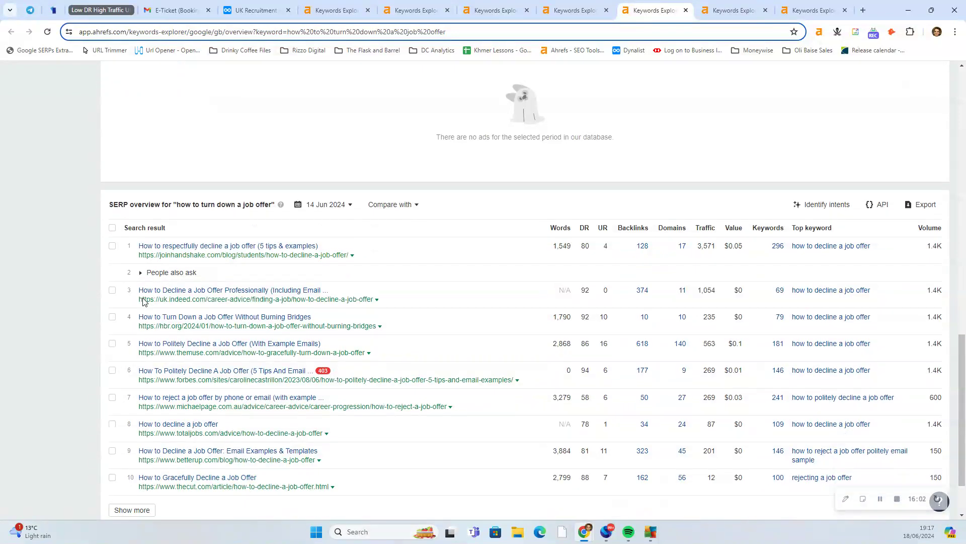
{"action": "scroll", "coordinate": [143, 301], "scroll_direction": "down", "scroll_amount": 1}
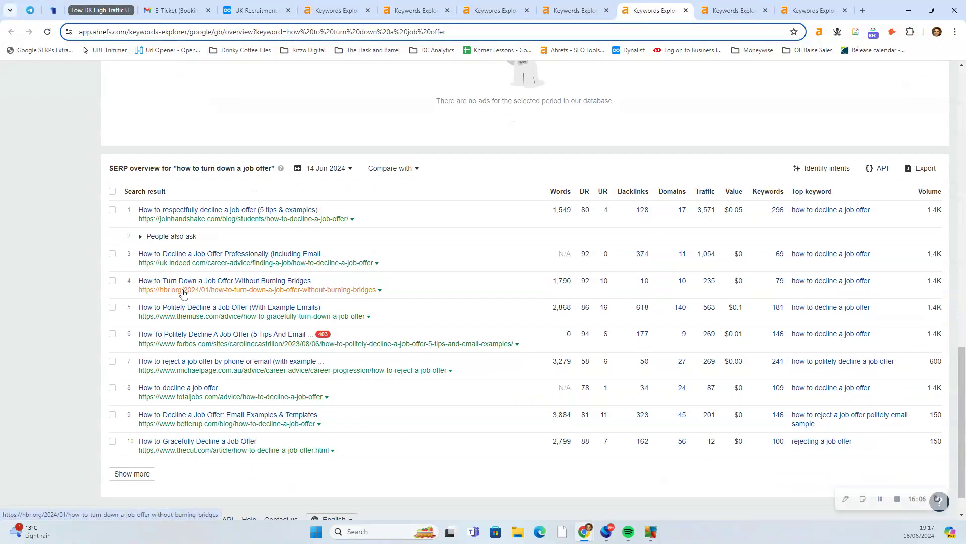
{"action": "scroll", "coordinate": [183, 294], "scroll_direction": "up", "scroll_amount": 2}
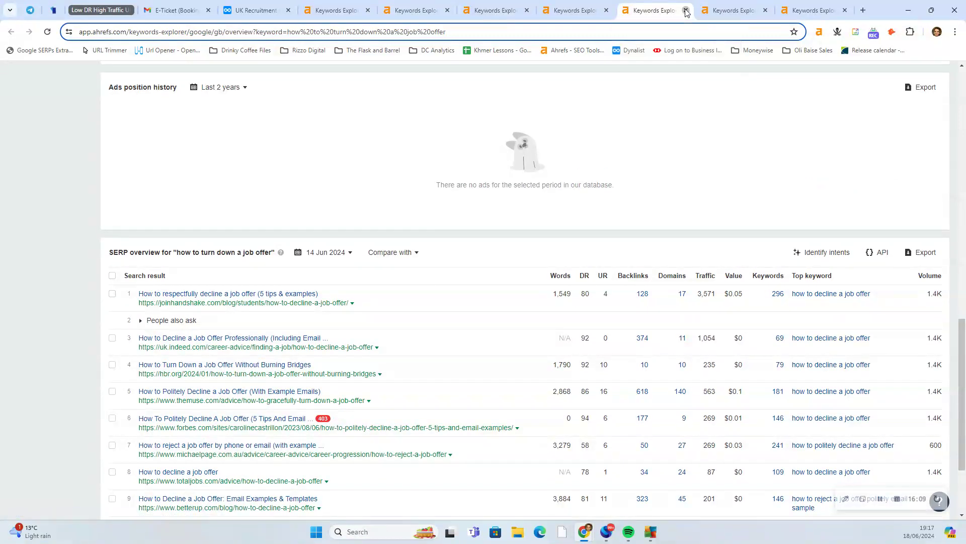
{"action": "left_click", "coordinate": [686, 10]}
- Examine the SERP ranking pages for "should i quit my job", including the Guardian and GQ results
{"action": "scroll", "coordinate": [391, 188], "scroll_direction": "down", "scroll_amount": 2}
{"action": "scroll", "coordinate": [391, 187], "scroll_direction": "down", "scroll_amount": 10}
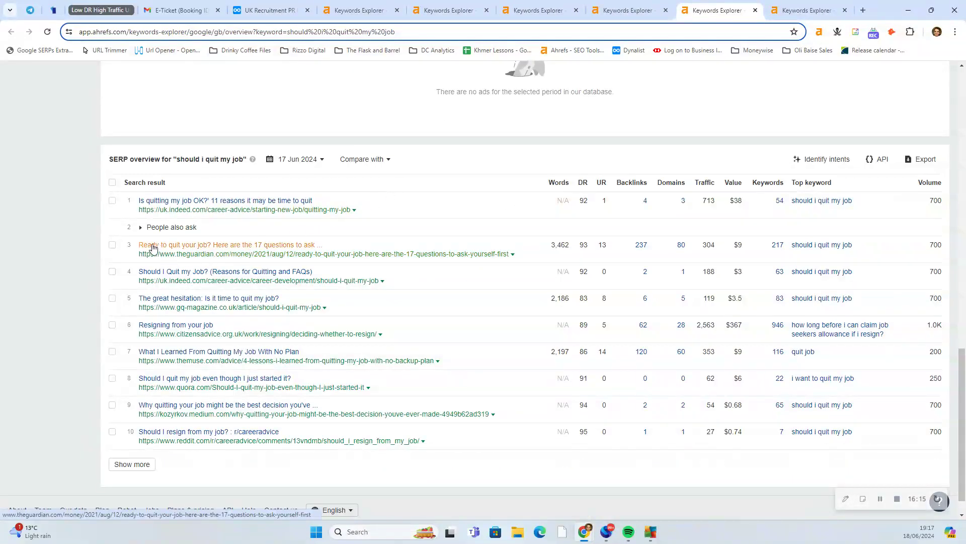
{"action": "left_click_drag", "start_coordinate": [136, 245], "coordinate": [212, 262]}
{"action": "left_click", "coordinate": [115, 310]}
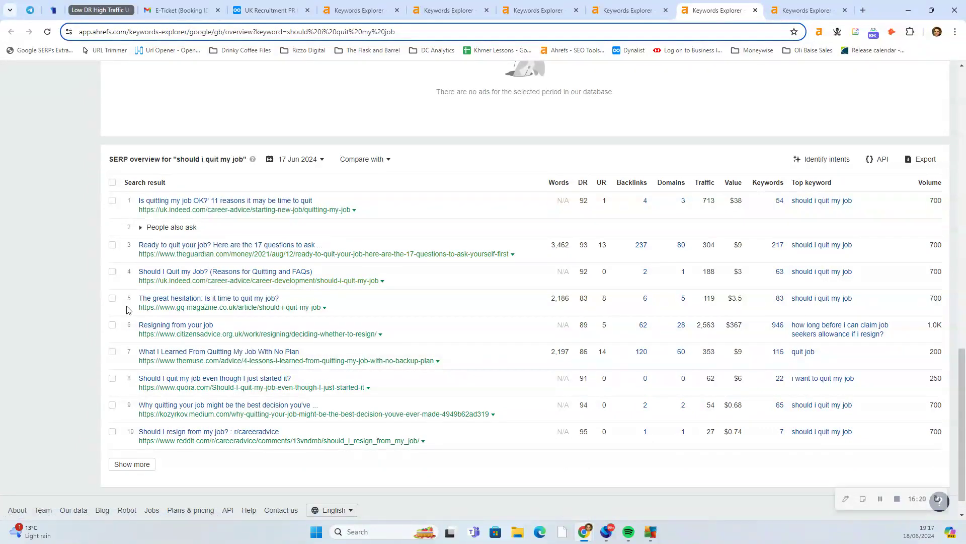
{"action": "left_click_drag", "start_coordinate": [137, 301], "coordinate": [207, 313]}
{"action": "left_click", "coordinate": [74, 341]}
- Open the GQ article "The great hesitation: Is it time to quit my job?", accept its privacy notice and skim its advice
{"action": "right_click", "coordinate": [217, 307]}
{"action": "left_click", "coordinate": [274, 315]}
{"action": "key", "text": "ctrl+Tab"}
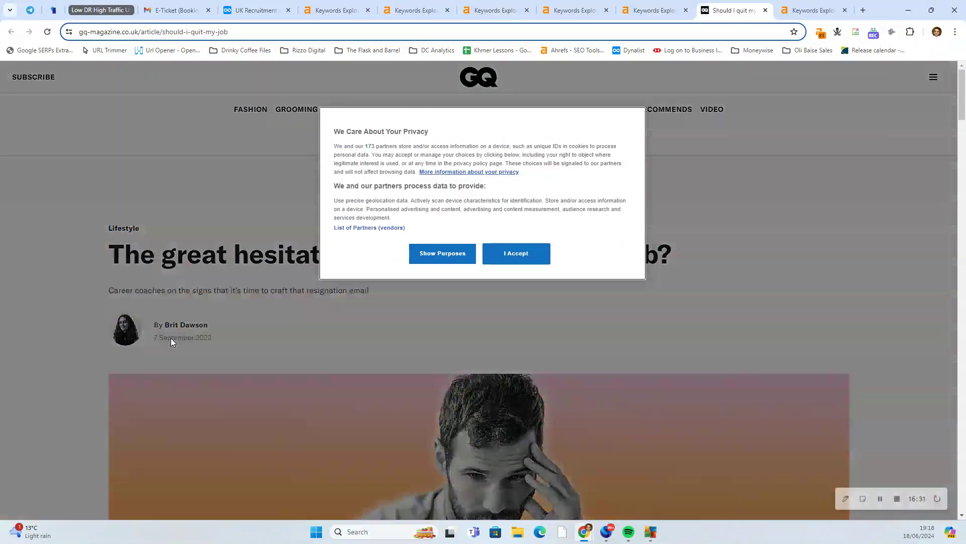
{"action": "left_click", "coordinate": [503, 254]}
{"action": "scroll", "coordinate": [458, 264], "scroll_direction": "down", "scroll_amount": 10}
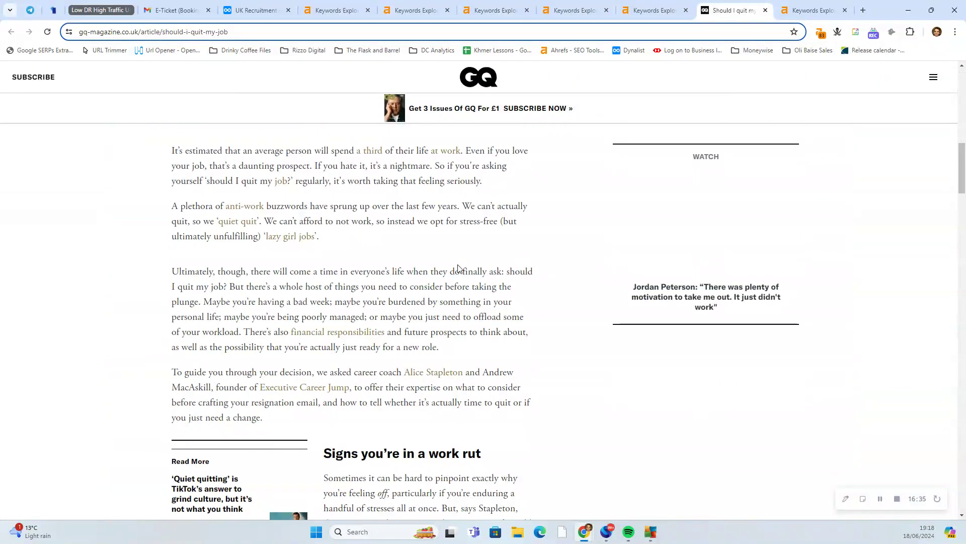
{"action": "scroll", "coordinate": [459, 268], "scroll_direction": "down", "scroll_amount": 5}
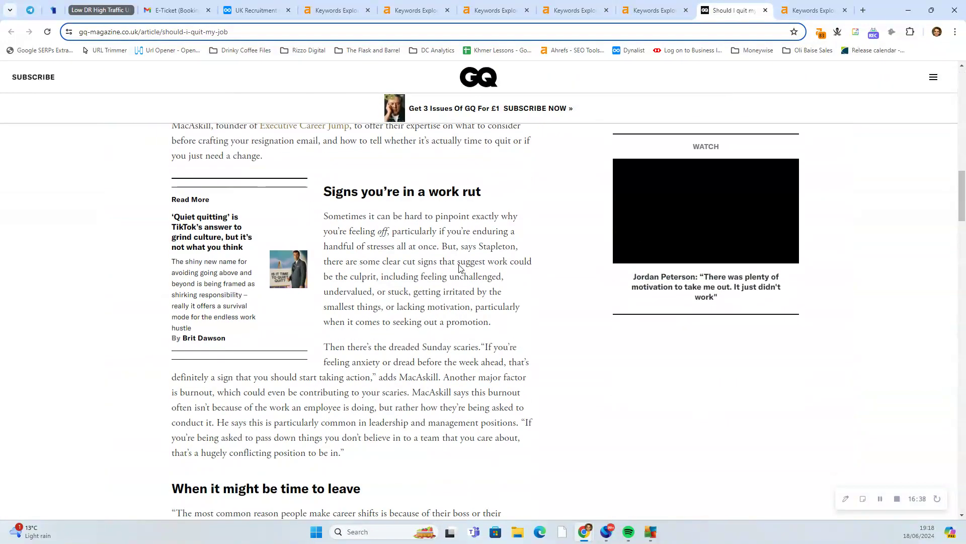
{"action": "scroll", "coordinate": [459, 265], "scroll_direction": "up", "scroll_amount": 15}
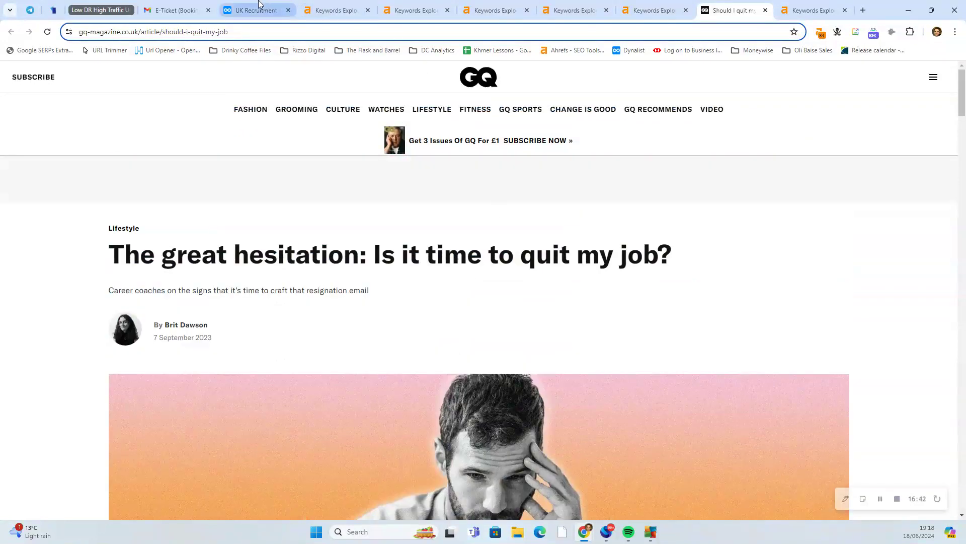
- Return to the "should i quit my job" keyword overview and check its difficulty, search volume and traffic potential
{"action": "left_click", "coordinate": [651, 6]}
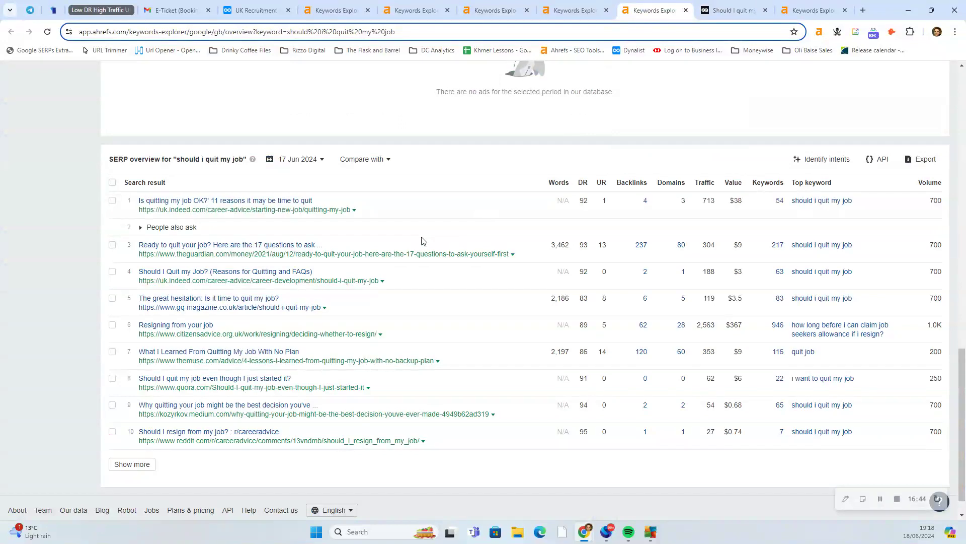
{"action": "scroll", "coordinate": [423, 241], "scroll_direction": "up", "scroll_amount": 15}
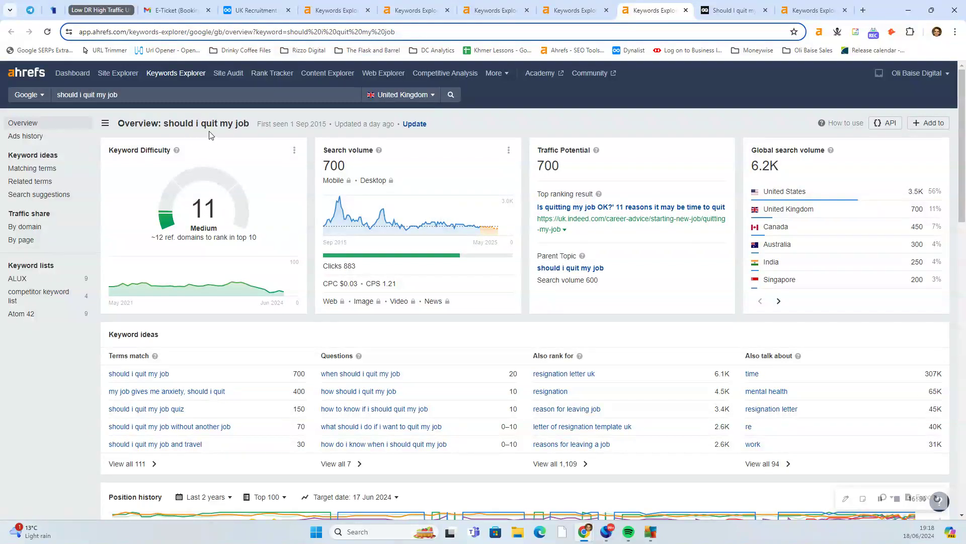
{"action": "left_click_drag", "start_coordinate": [143, 95], "coordinate": [58, 97]}
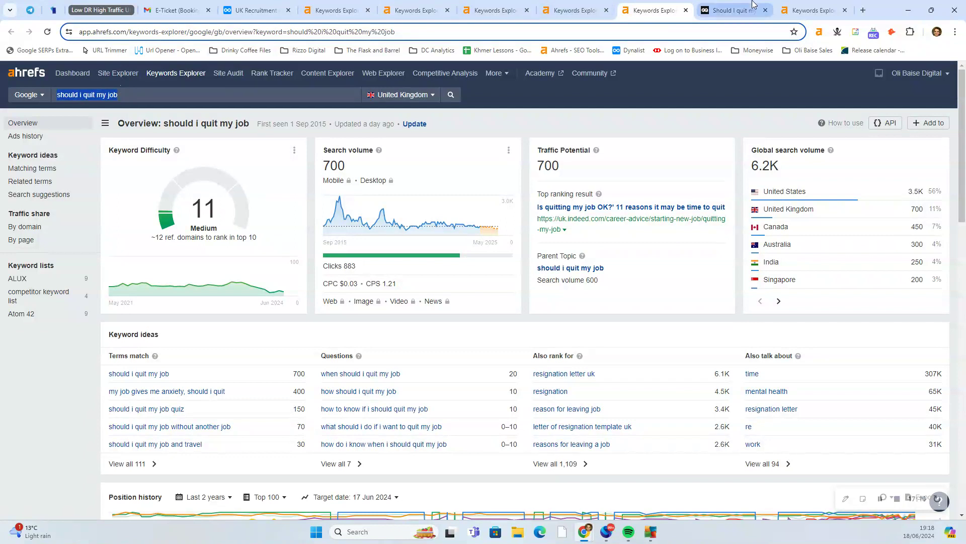
- Go back to the GQ article and examine how it supports its advice on when to leave a job
{"action": "left_click", "coordinate": [734, 10]}
{"action": "scroll", "coordinate": [412, 270], "scroll_direction": "down", "scroll_amount": 5}
{"action": "scroll", "coordinate": [412, 272], "scroll_direction": "down", "scroll_amount": 18}
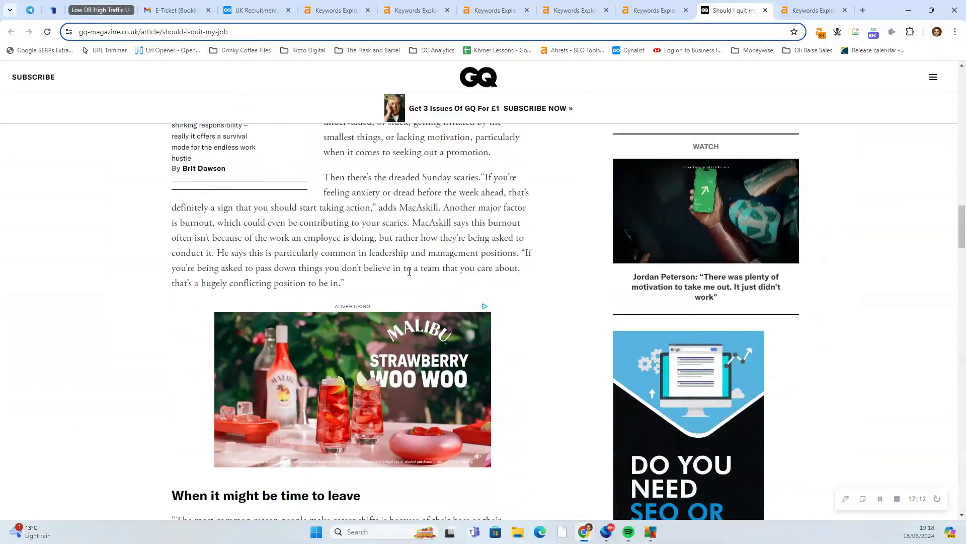
{"action": "scroll", "coordinate": [409, 274], "scroll_direction": "down", "scroll_amount": 5}
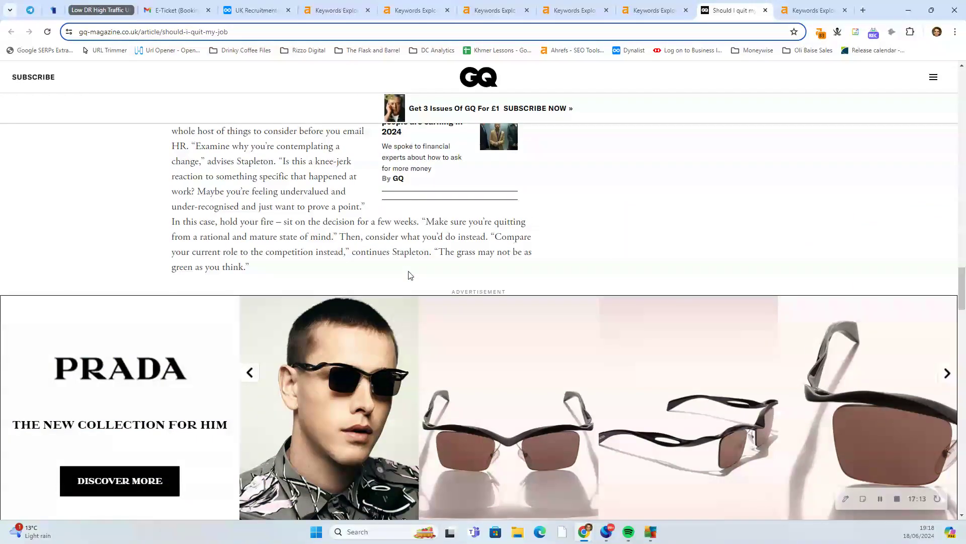
{"action": "scroll", "coordinate": [410, 274], "scroll_direction": "up", "scroll_amount": 14}
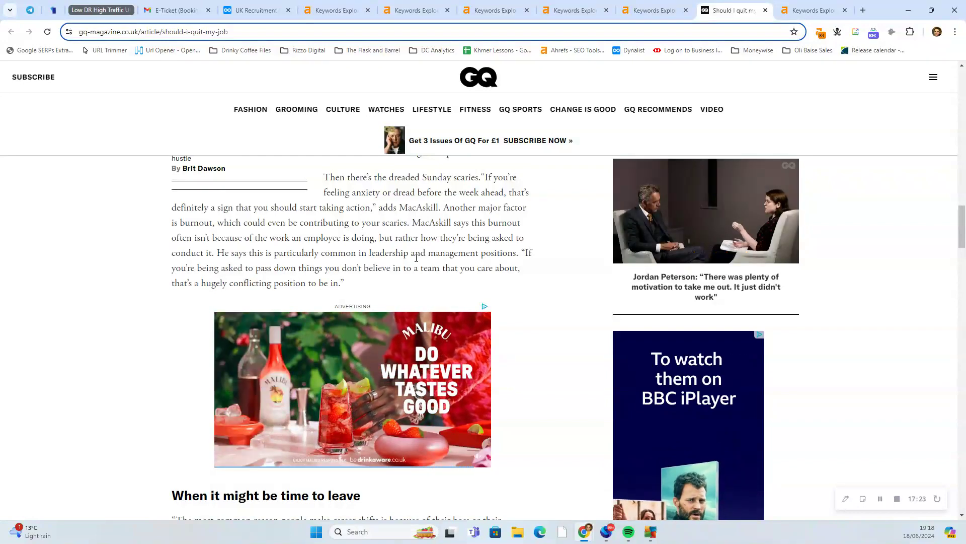
- Skim the GQ article's introduction and headline once more for how it answers the question of quitting a job
{"action": "scroll", "coordinate": [416, 257], "scroll_direction": "up", "scroll_amount": 20}
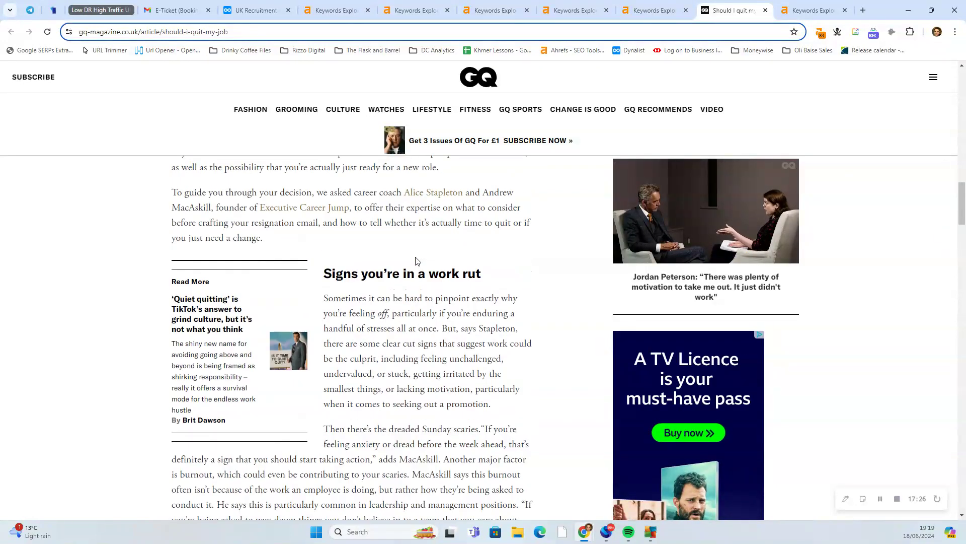
{"action": "scroll", "coordinate": [417, 262], "scroll_direction": "up", "scroll_amount": 5}
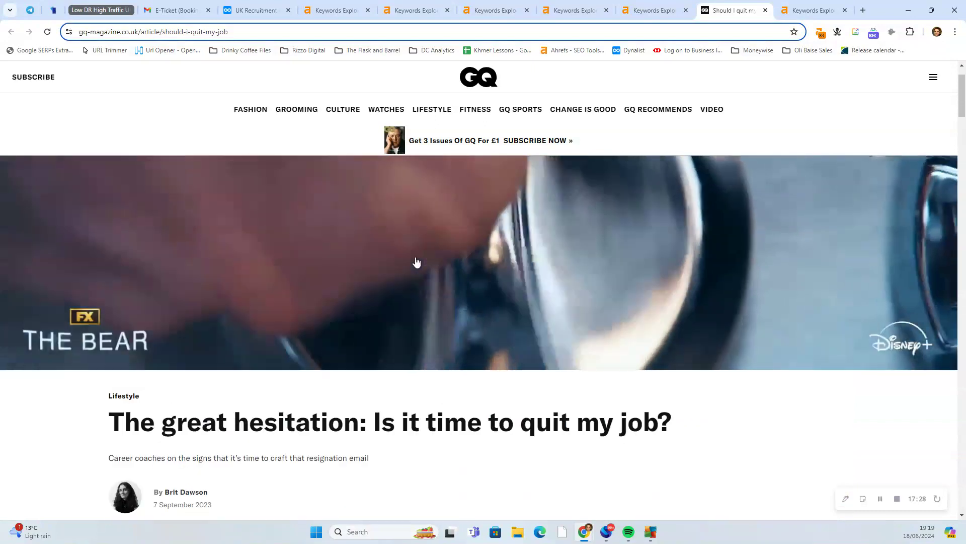
{"action": "scroll", "coordinate": [418, 262], "scroll_direction": "down", "scroll_amount": 3}
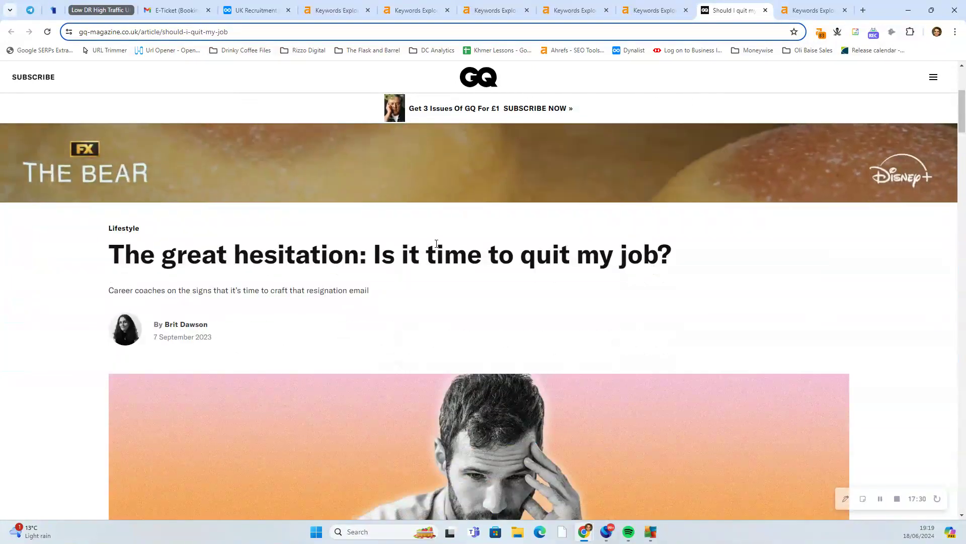
- Recheck the "should i quit my job" keyword overview and start a new keyword bullet after the Job skills entry in the recruitment outline
{"action": "key", "text": "ctrl+5"}
{"action": "left_click", "coordinate": [648, 290]}
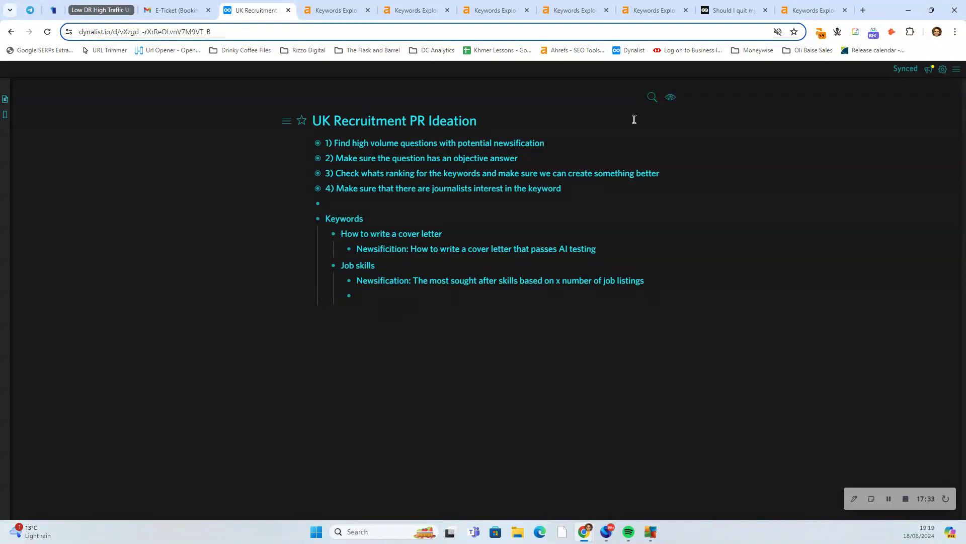
{"action": "left_click", "coordinate": [647, 10]}
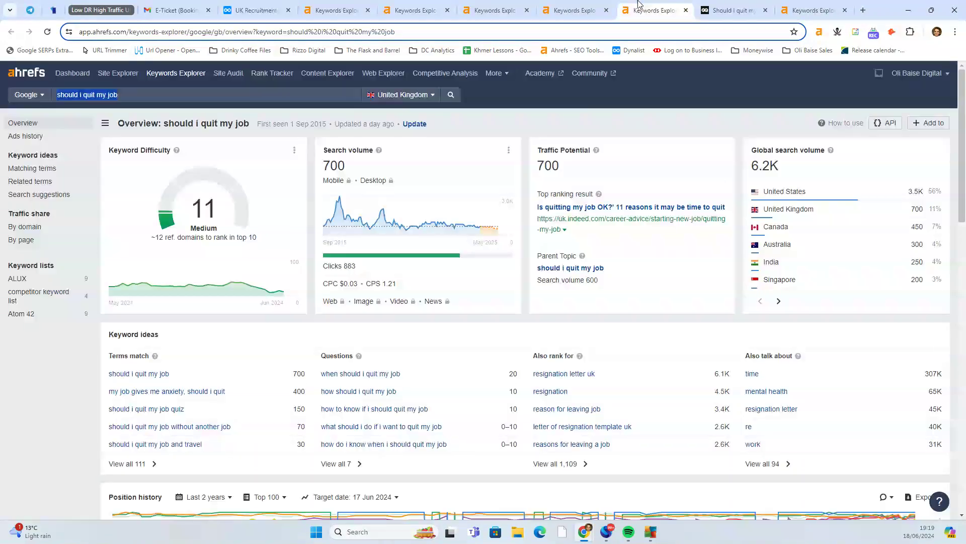
{"action": "left_click", "coordinate": [336, 10]}
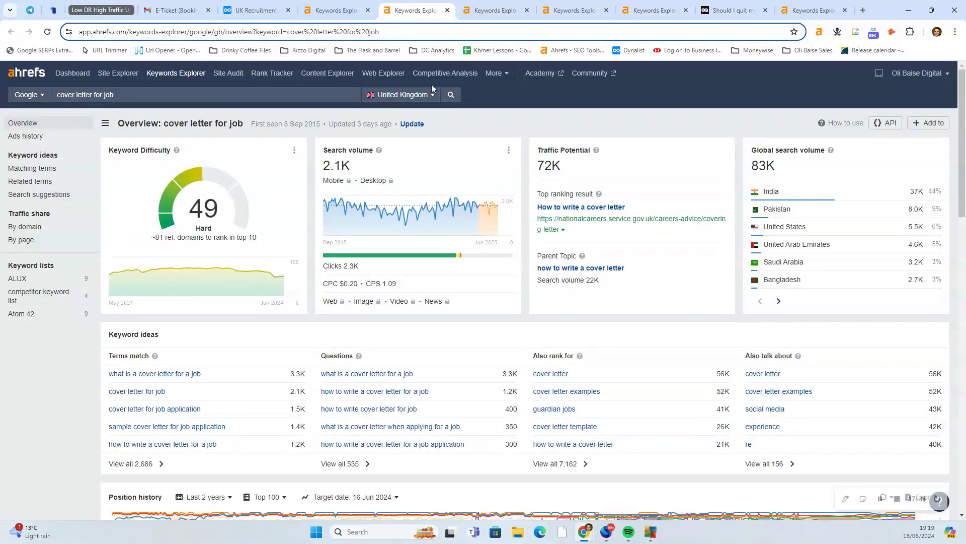
{"action": "left_click", "coordinate": [254, 10]}
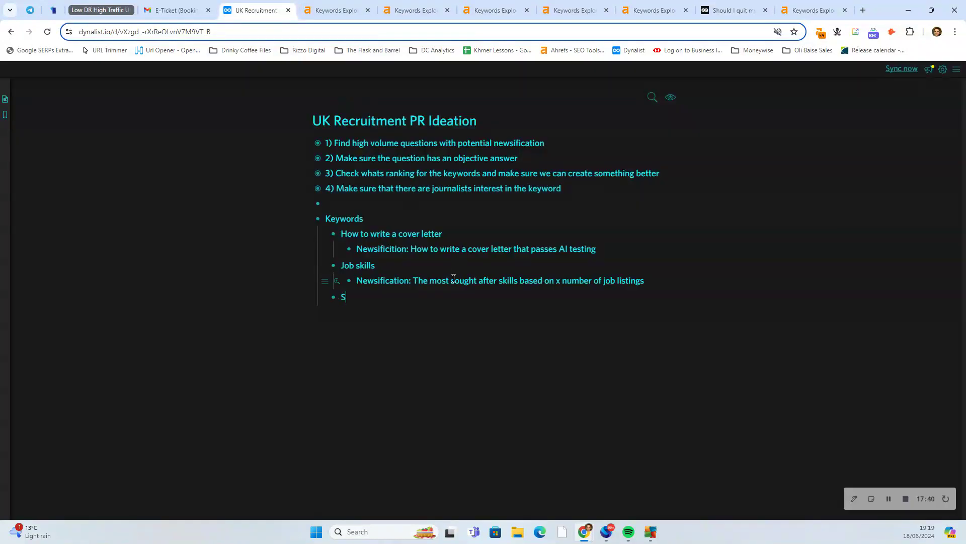
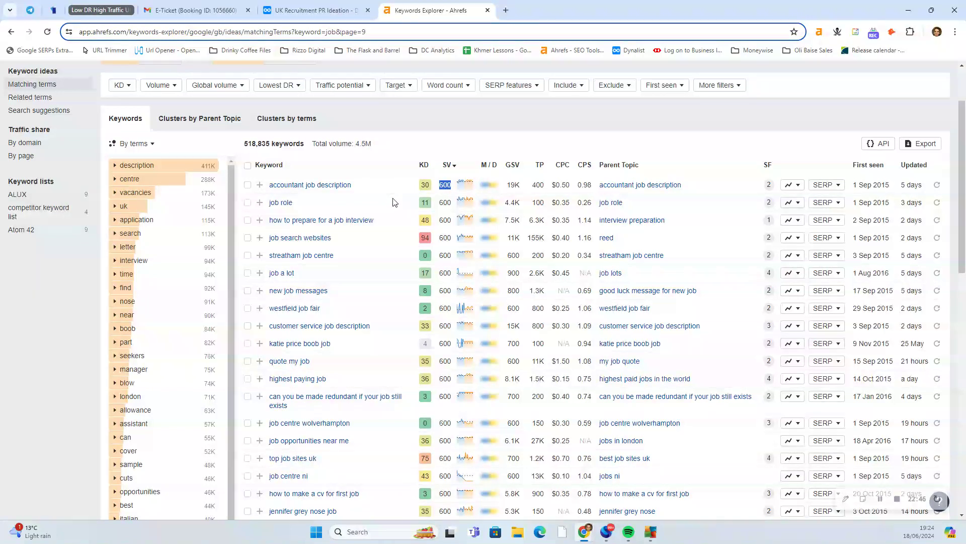
- Scan page 9 of the "job" matching terms and open "job opportunities near me" in a new tab to check its overview
{"action": "scroll", "coordinate": [394, 202], "scroll_direction": "down", "scroll_amount": 2}
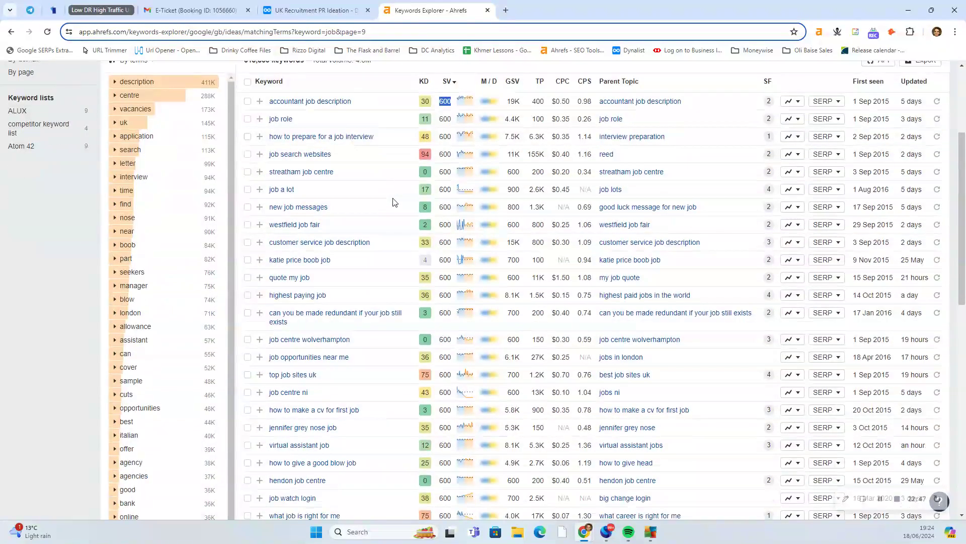
{"action": "scroll", "coordinate": [398, 206], "scroll_direction": "down", "scroll_amount": 1}
{"action": "scroll", "coordinate": [397, 206], "scroll_direction": "down", "scroll_amount": 2}
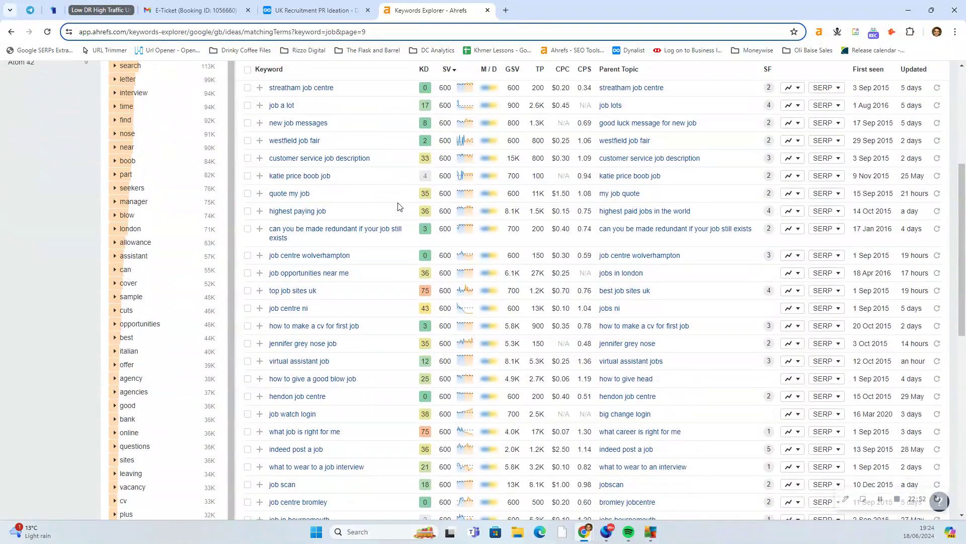
{"action": "scroll", "coordinate": [398, 206], "scroll_direction": "down", "scroll_amount": 2}
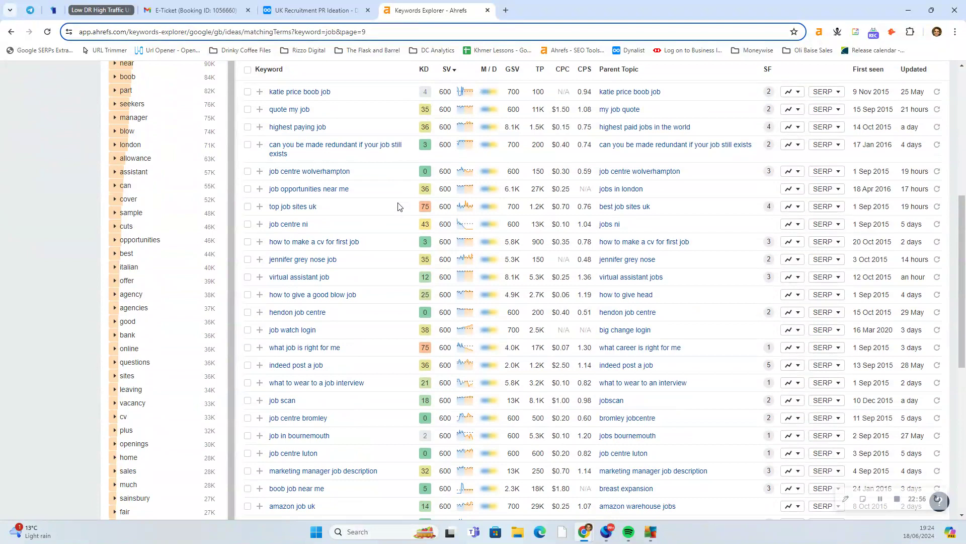
{"action": "right_click", "coordinate": [324, 190]}
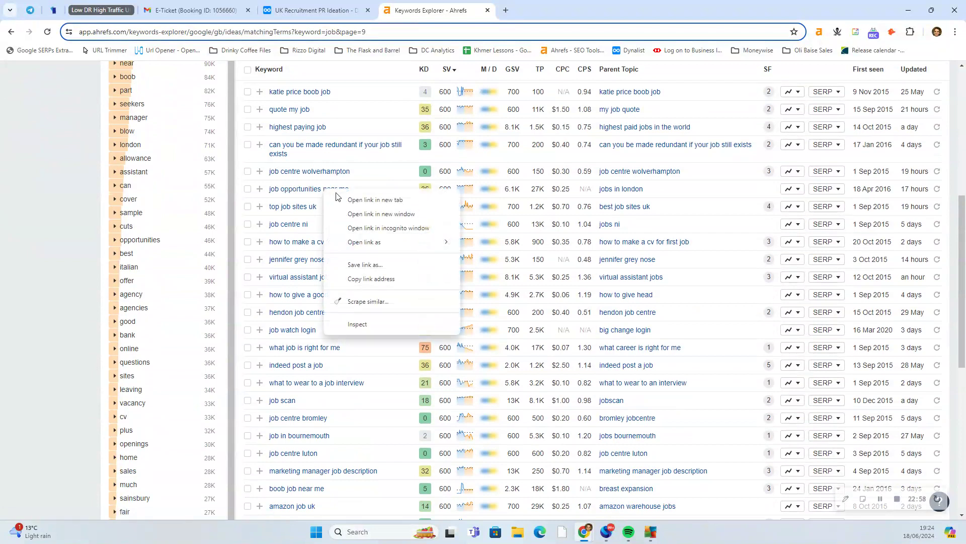
{"action": "left_click", "coordinate": [344, 199]}
{"action": "key", "text": "ctrl+Tab"}
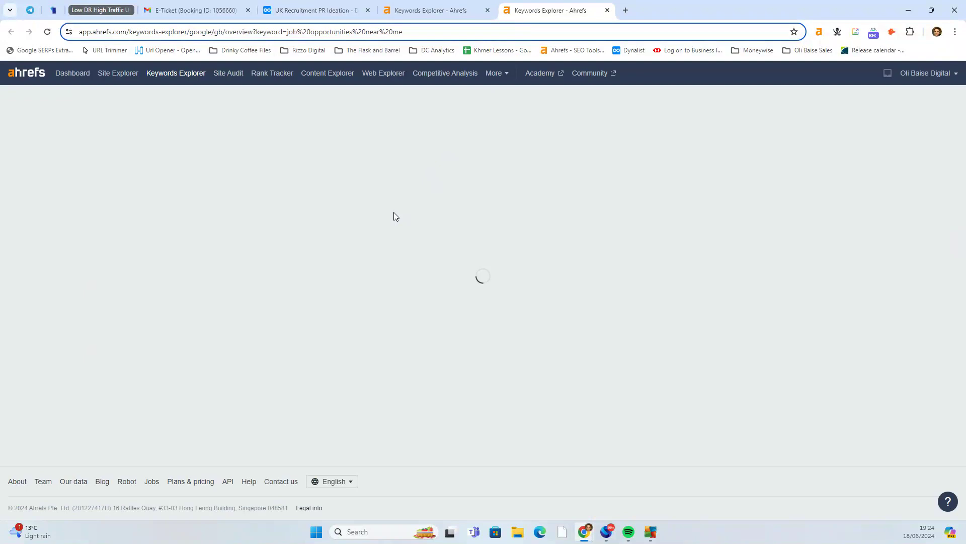
{"action": "scroll", "coordinate": [394, 216], "scroll_direction": "down", "scroll_amount": 12}
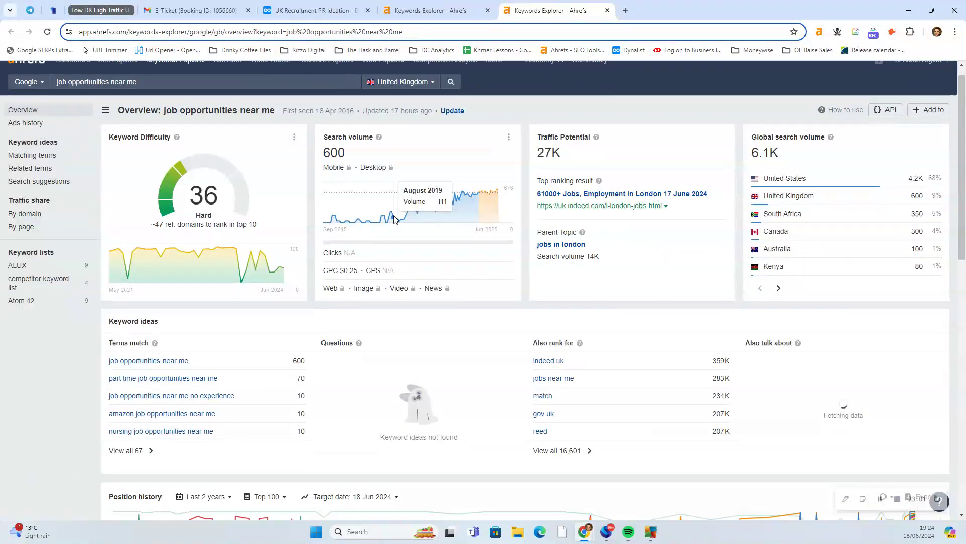
- Return to the matching terms list and open the keyword "what job is right for me" in a new tab
{"action": "left_click", "coordinate": [418, 11]}
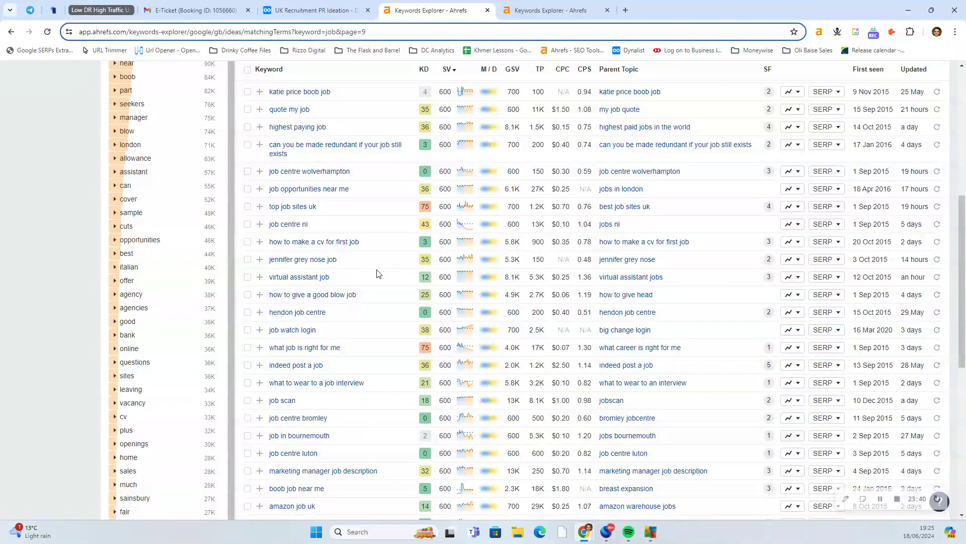
{"action": "scroll", "coordinate": [379, 274], "scroll_direction": "down", "scroll_amount": 2}
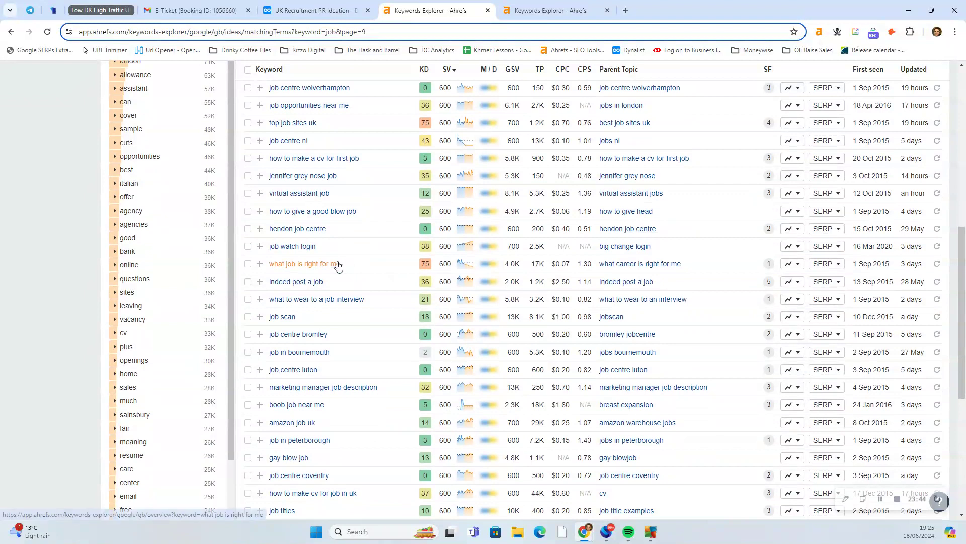
{"action": "right_click", "coordinate": [336, 264]}
{"action": "left_click", "coordinate": [357, 273]}
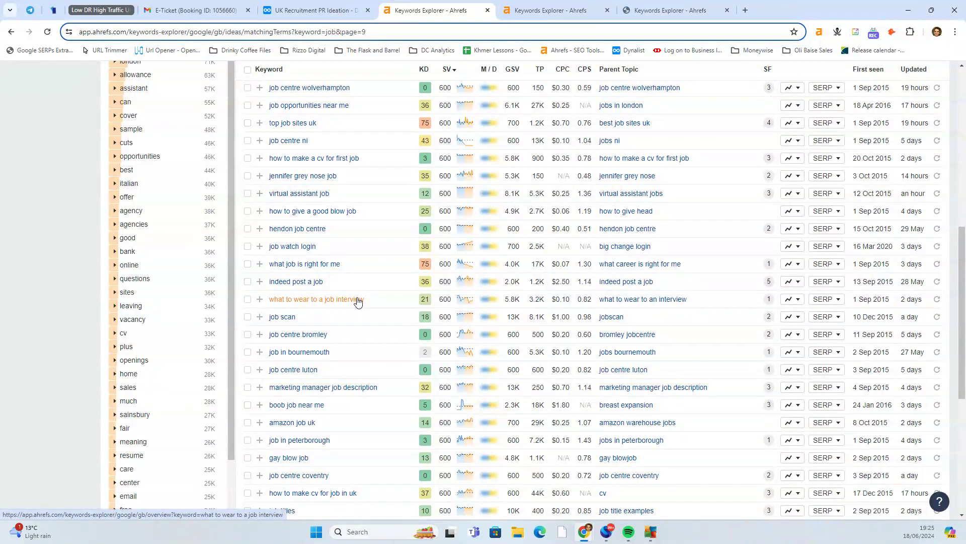
- Look through the remaining keywords on page 9 and highlight "job interview outfits" for consideration
{"action": "scroll", "coordinate": [358, 301], "scroll_direction": "down", "scroll_amount": 3}
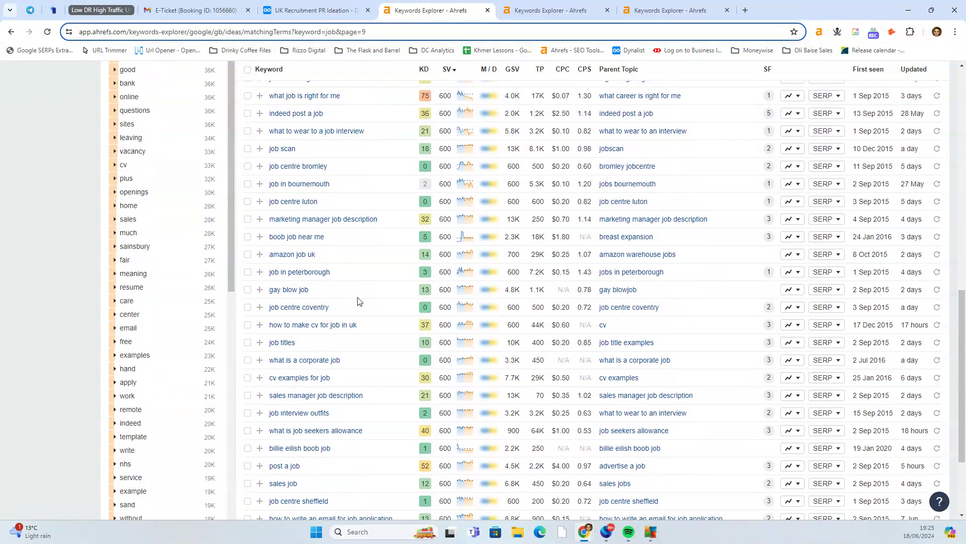
{"action": "scroll", "coordinate": [358, 301], "scroll_direction": "down", "scroll_amount": 2}
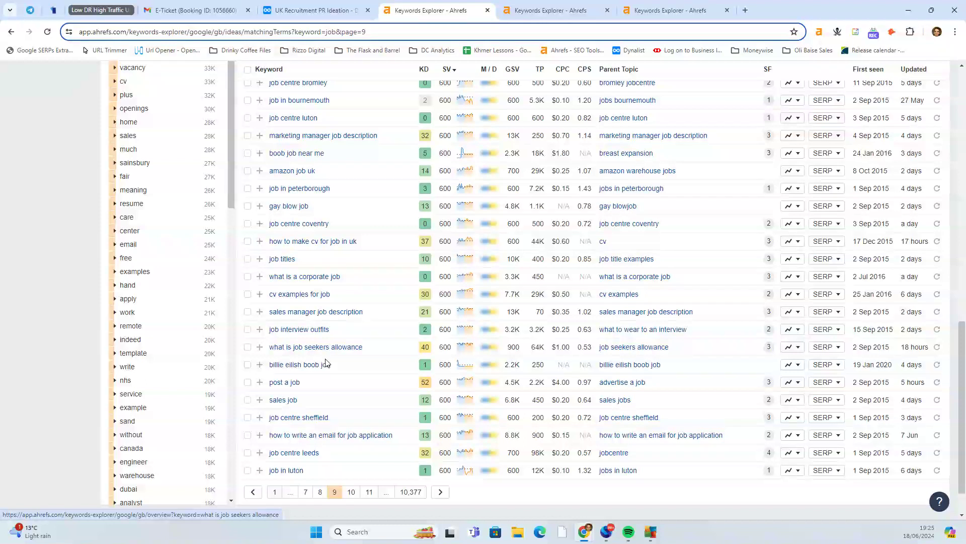
{"action": "left_click_drag", "start_coordinate": [333, 331], "coordinate": [268, 332]}
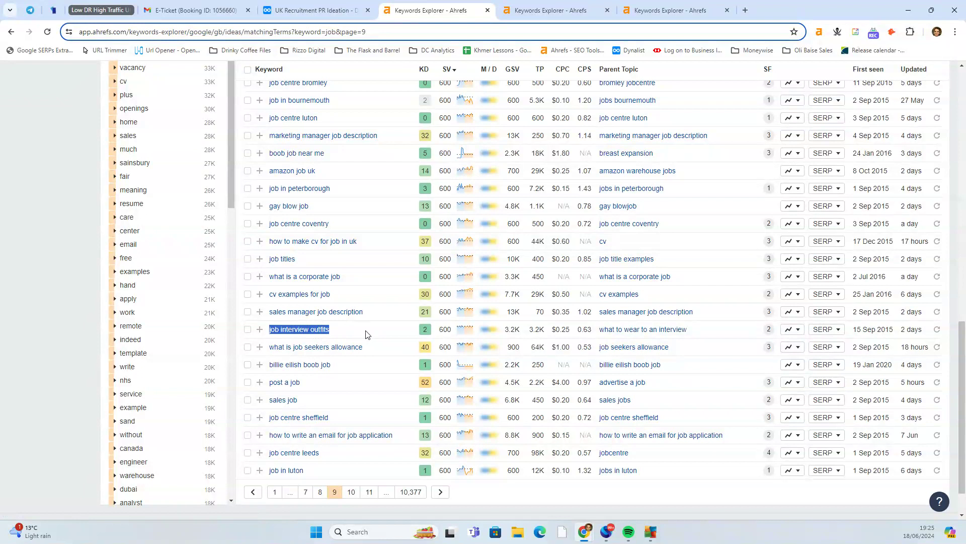
- Go through page 10 of the matching terms and open "best excuse to quit a job without notice uk" in a new tab
{"action": "left_click", "coordinate": [351, 492]}
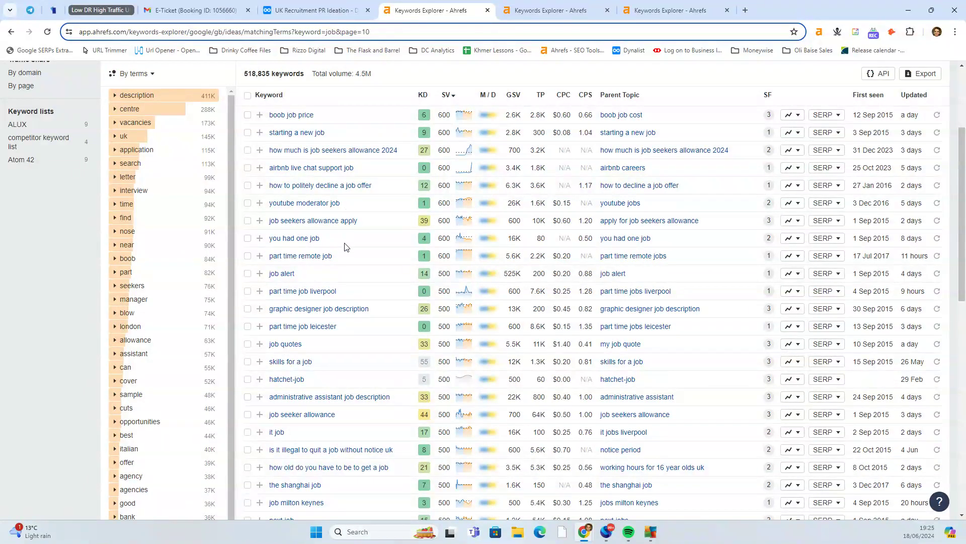
{"action": "scroll", "coordinate": [343, 249], "scroll_direction": "down", "scroll_amount": 2}
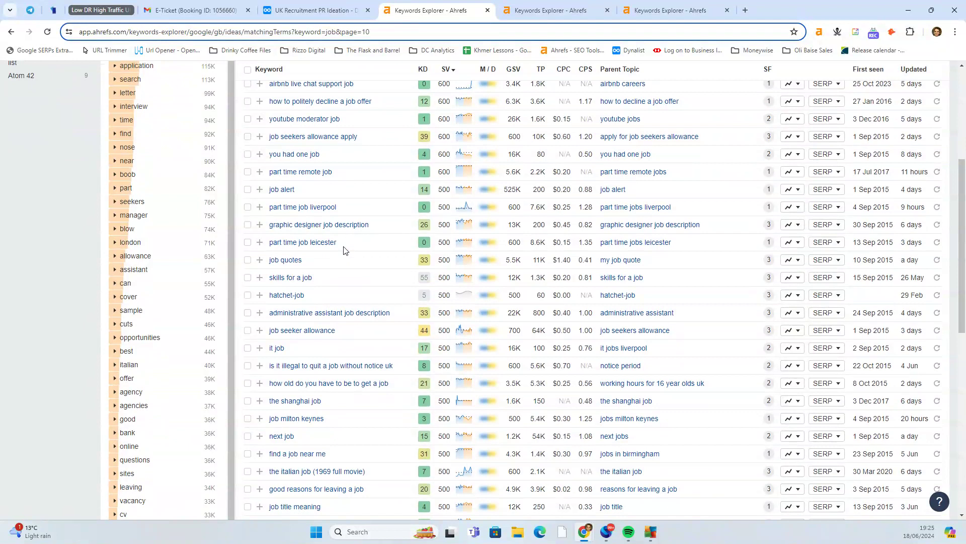
{"action": "scroll", "coordinate": [344, 250], "scroll_direction": "down", "scroll_amount": 2}
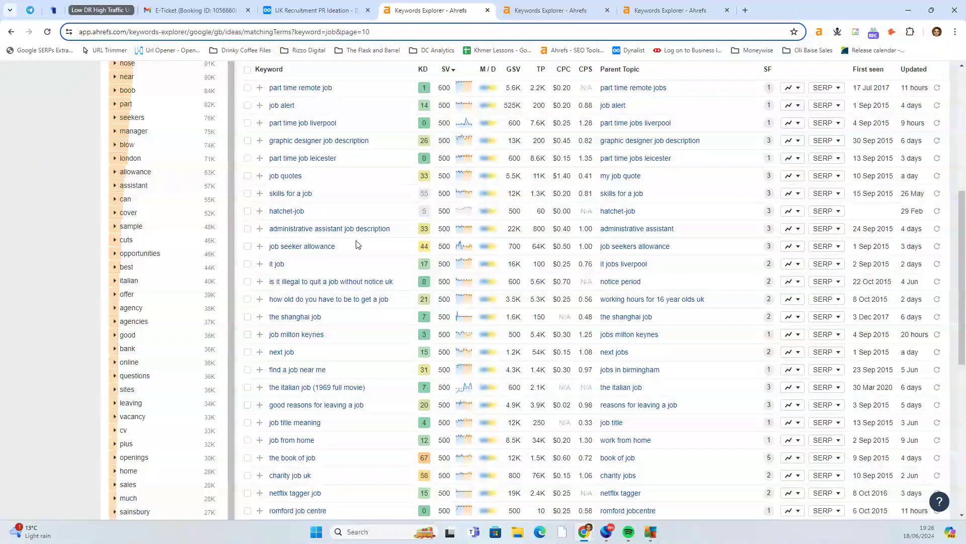
{"action": "scroll", "coordinate": [357, 244], "scroll_direction": "down", "scroll_amount": 2}
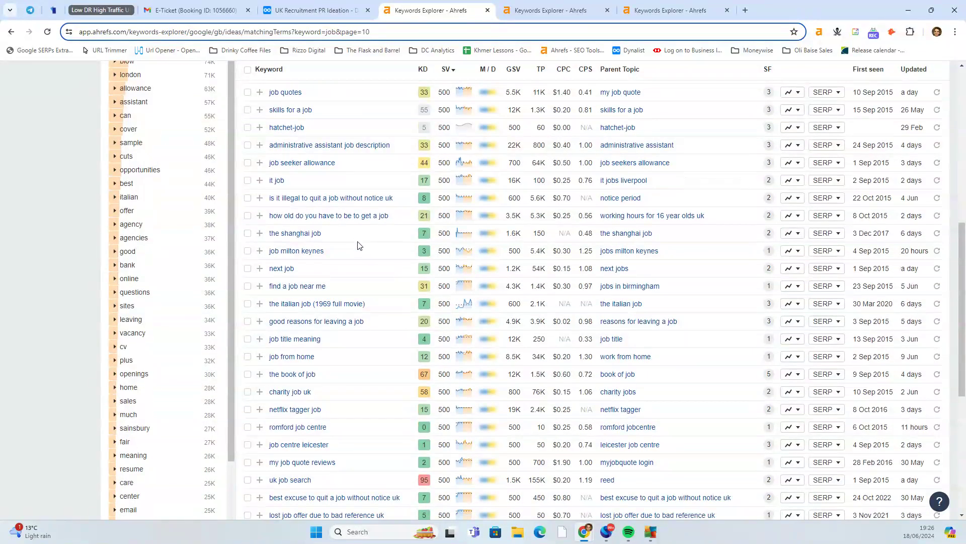
{"action": "scroll", "coordinate": [359, 245], "scroll_direction": "down", "scroll_amount": 2}
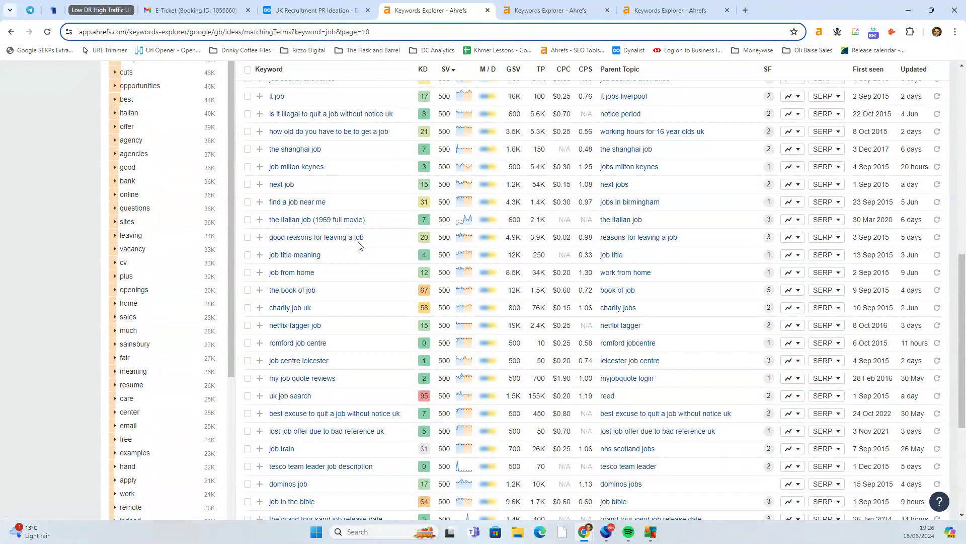
{"action": "scroll", "coordinate": [348, 252], "scroll_direction": "down", "scroll_amount": 2}
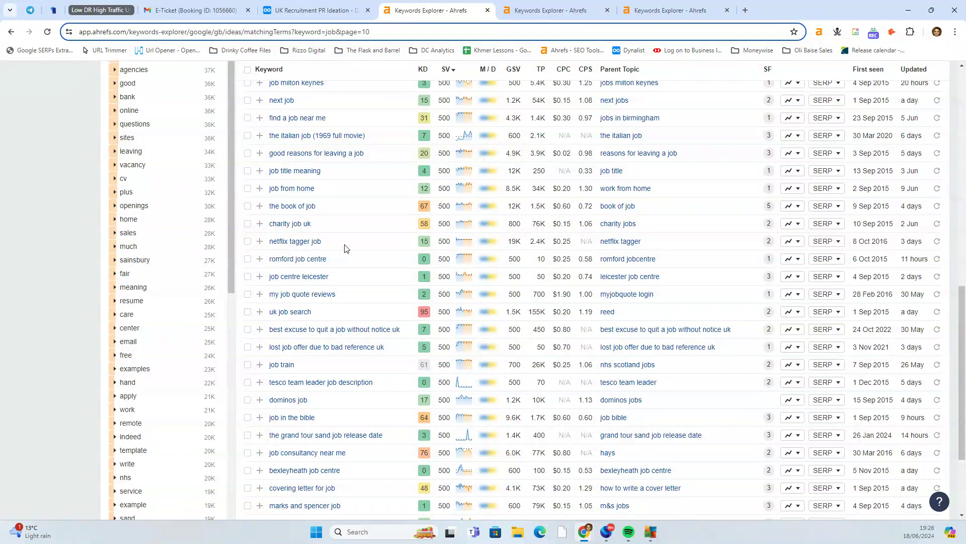
{"action": "scroll", "coordinate": [345, 249], "scroll_direction": "down", "scroll_amount": 2}
{"action": "left_click_drag", "start_coordinate": [409, 247], "coordinate": [268, 254]}
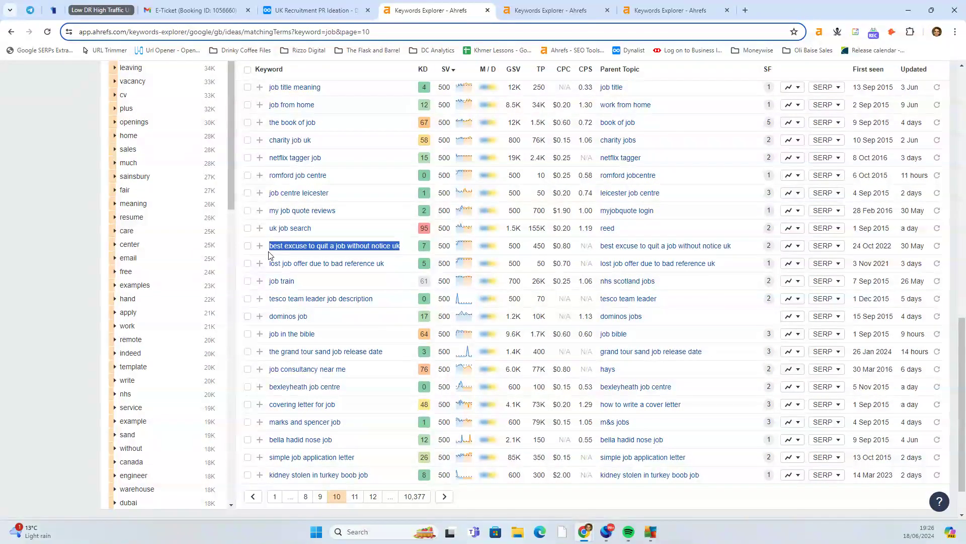
{"action": "right_click", "coordinate": [315, 246]}
{"action": "left_click", "coordinate": [374, 254]}
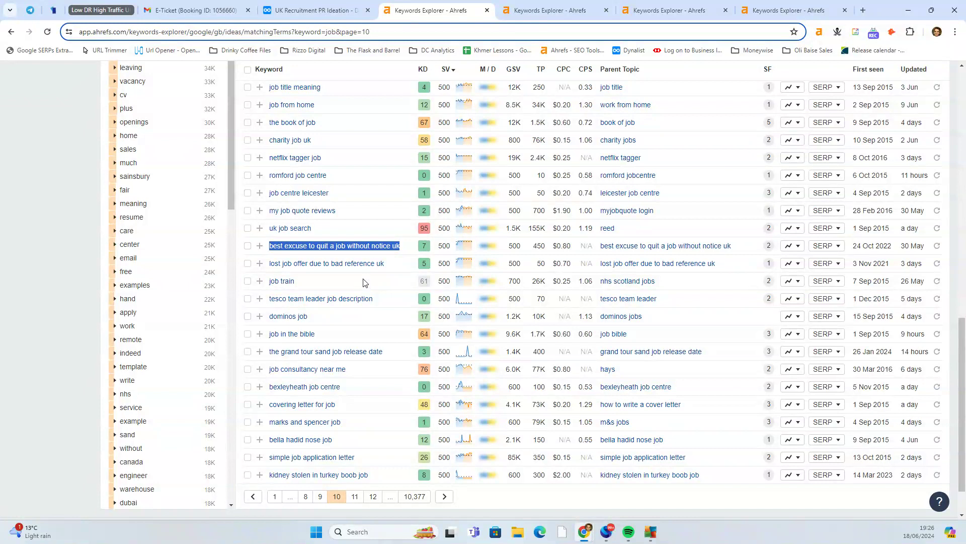
- Open the keyword "lost job offer due to bad reference uk" in a new tab
{"action": "right_click", "coordinate": [367, 266]}
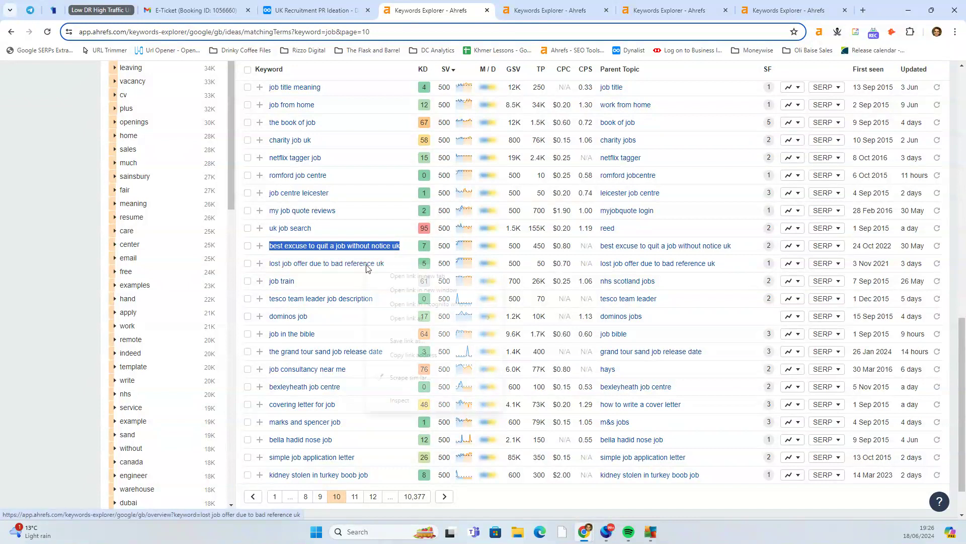
{"action": "left_click", "coordinate": [404, 275]}
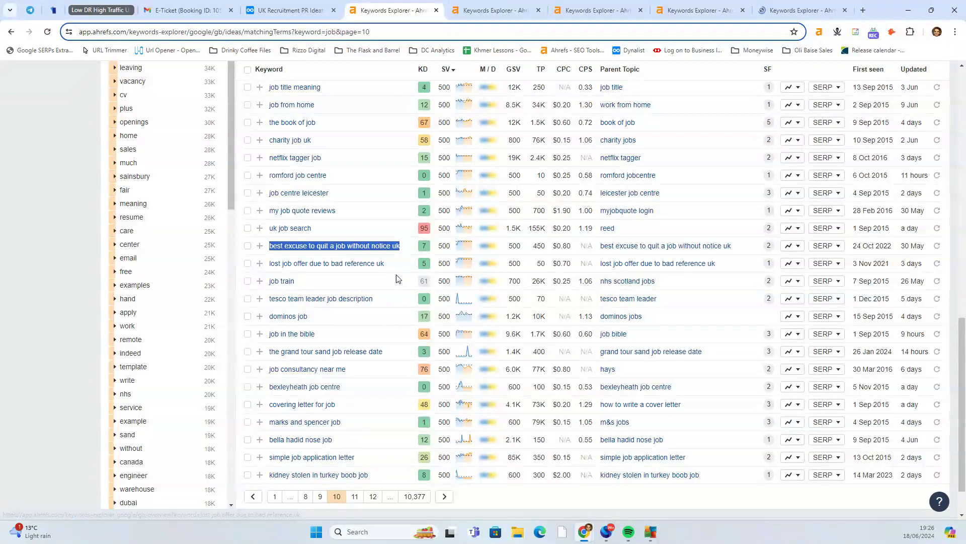
{"action": "left_click_drag", "start_coordinate": [392, 270], "coordinate": [267, 267]}
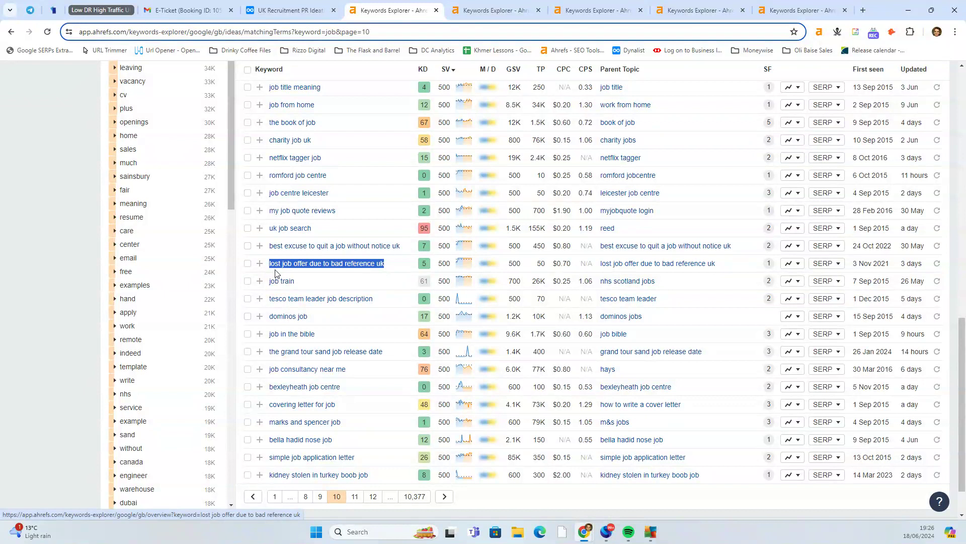
{"action": "left_click", "coordinate": [392, 268]}
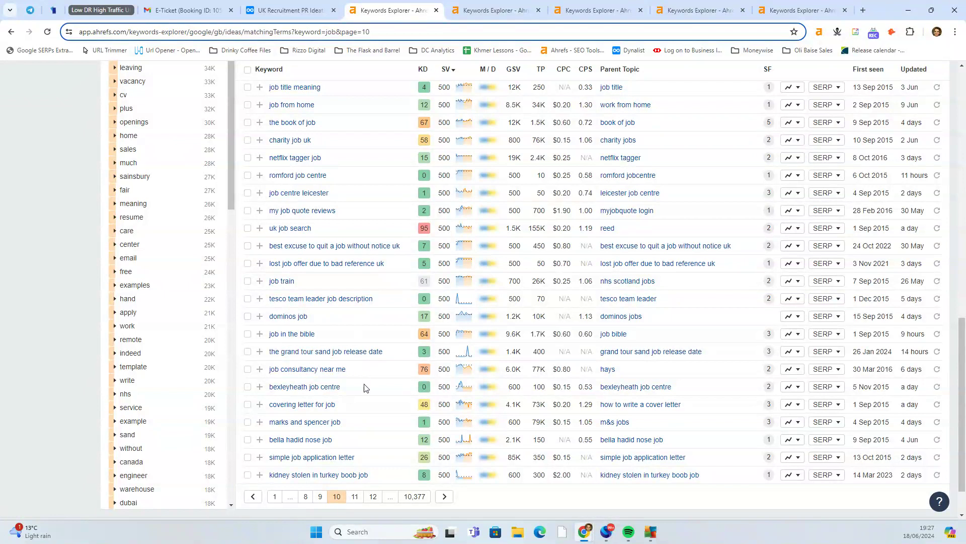
- Move on to page 11 of the matching terms and open the keyword "job evaluation" in a new tab
{"action": "left_click", "coordinate": [355, 498]}
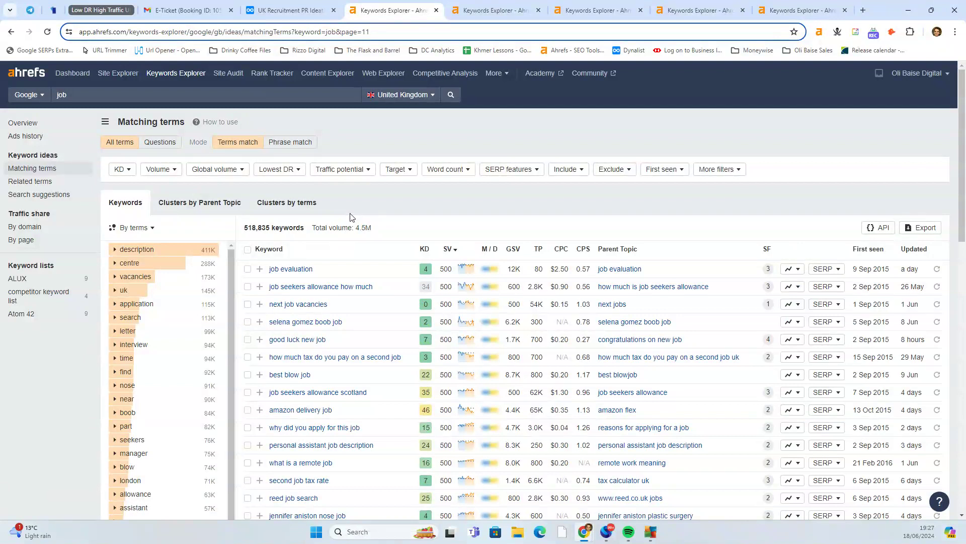
{"action": "right_click", "coordinate": [315, 272]}
{"action": "left_click", "coordinate": [322, 277]}
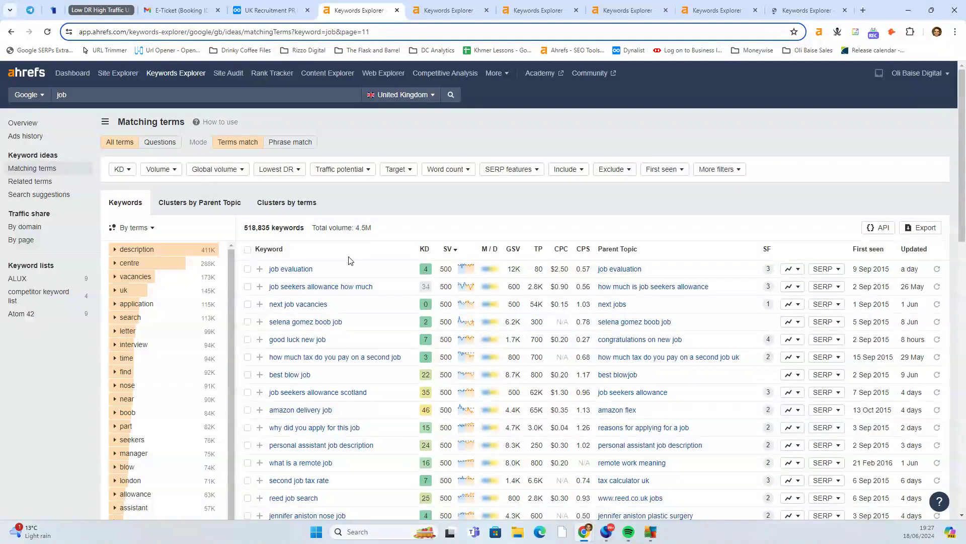
{"action": "scroll", "coordinate": [351, 261], "scroll_direction": "down", "scroll_amount": 2}
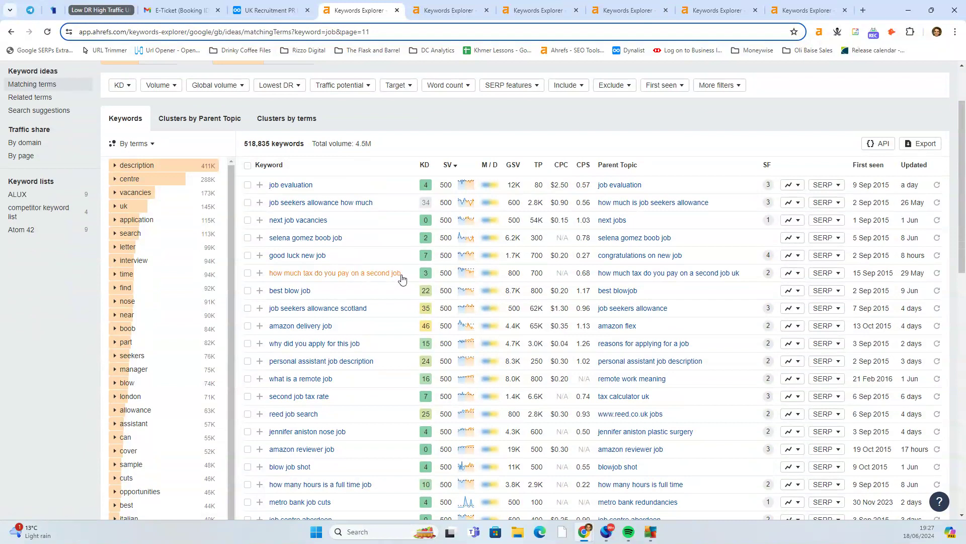
- Highlight the keyword "how much tax do you pay on a second job" on page 11 for consideration
{"action": "left_click_drag", "start_coordinate": [404, 273], "coordinate": [271, 273]}
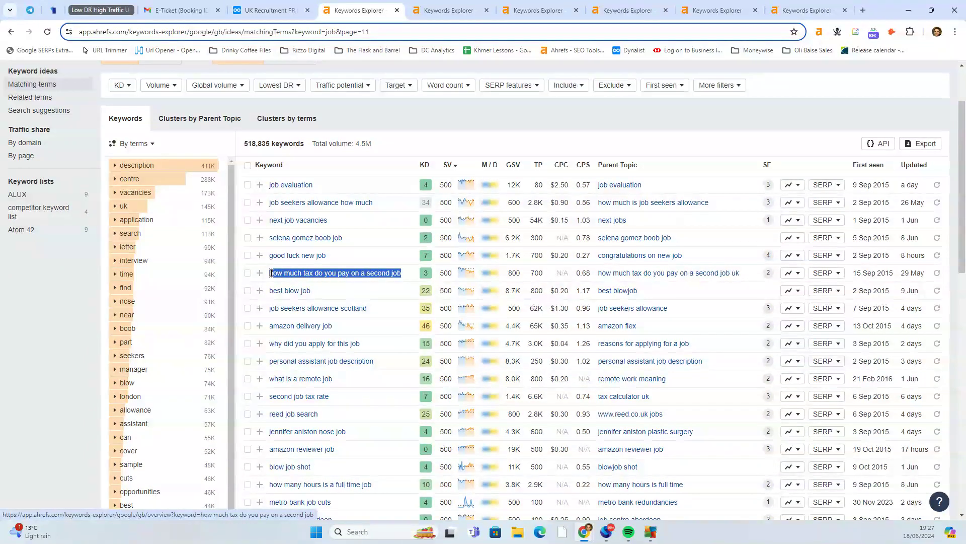
{"action": "left_click", "coordinate": [329, 293]}
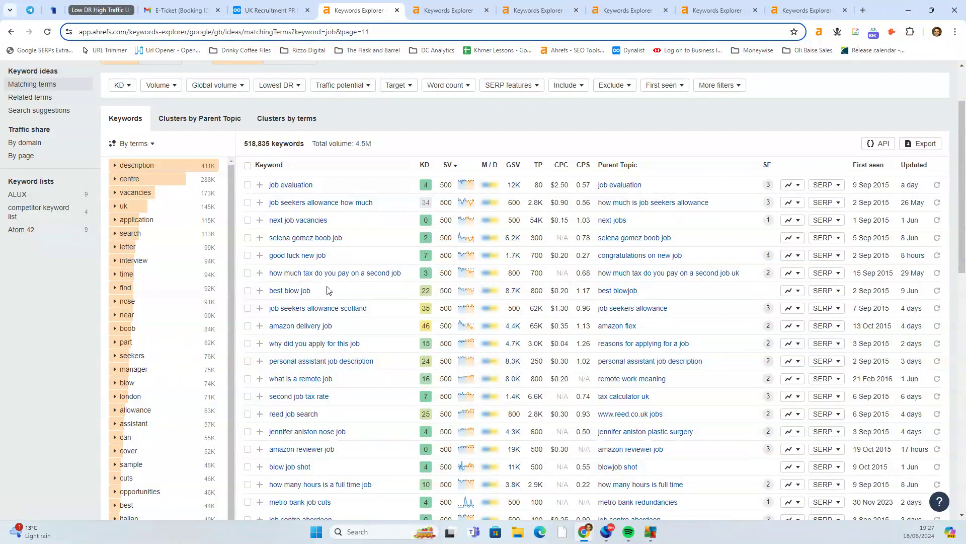
{"action": "scroll", "coordinate": [327, 290], "scroll_direction": "down", "scroll_amount": 2}
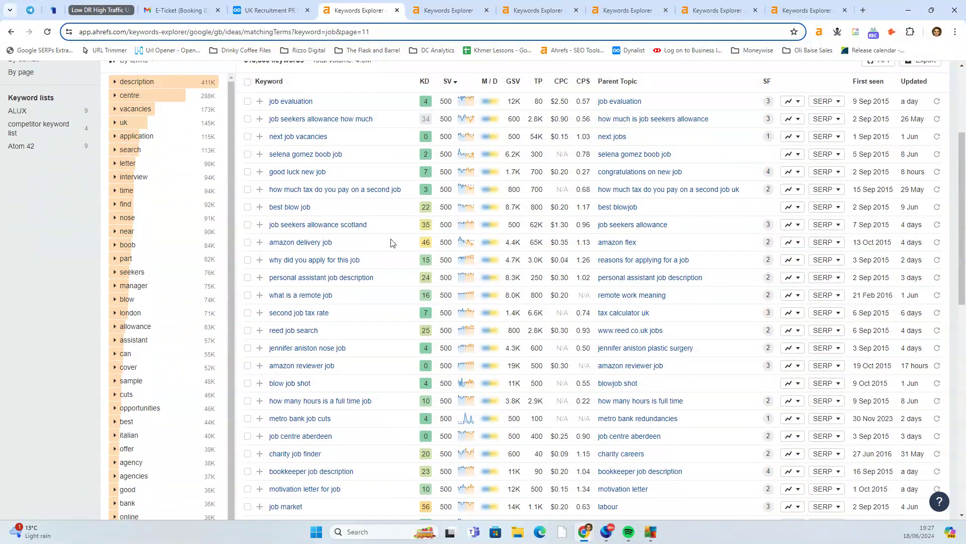
{"action": "left_click_drag", "start_coordinate": [410, 195], "coordinate": [272, 188]}
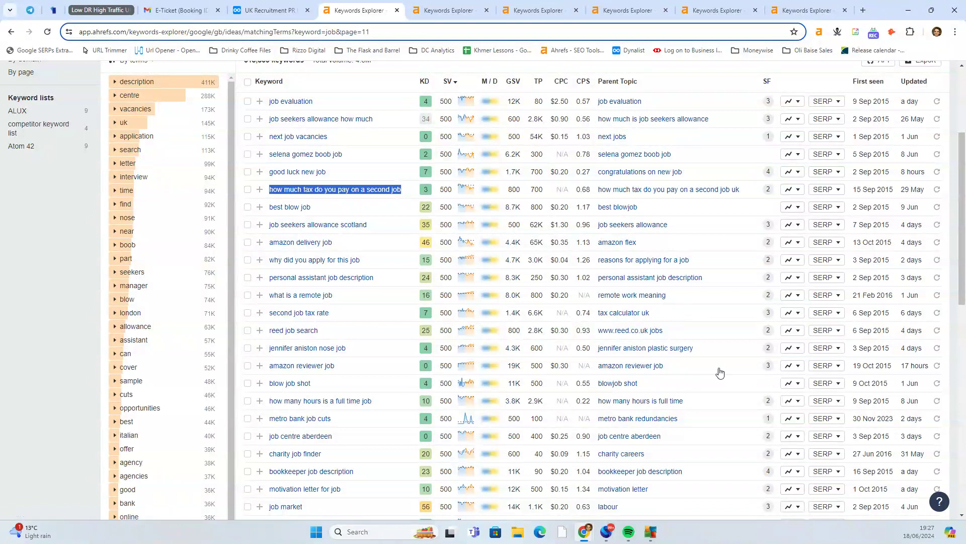
{"action": "left_click", "coordinate": [374, 209]}
- Go through more of page 11 and open the keyword "job market" in a new tab
{"action": "scroll", "coordinate": [394, 247], "scroll_direction": "down", "scroll_amount": 2}
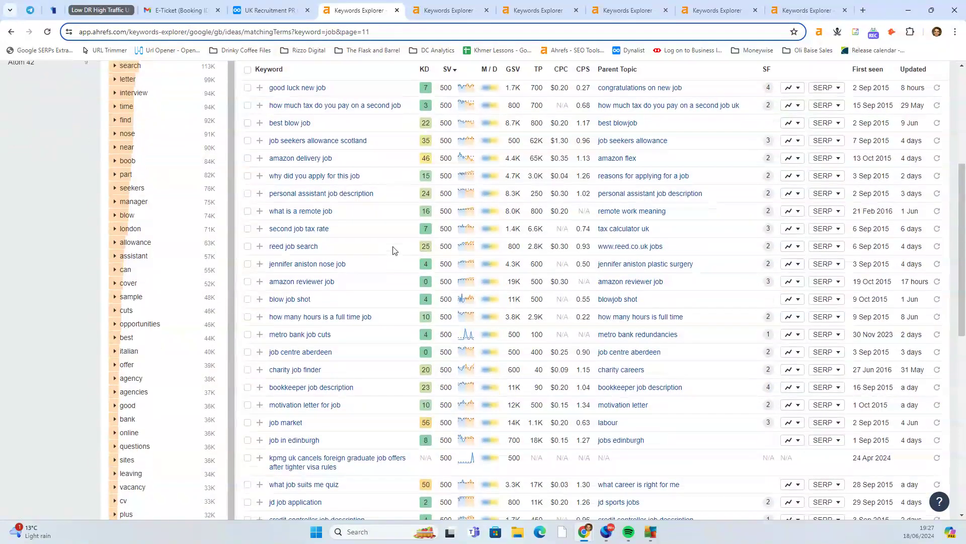
{"action": "scroll", "coordinate": [393, 251], "scroll_direction": "down", "scroll_amount": 2}
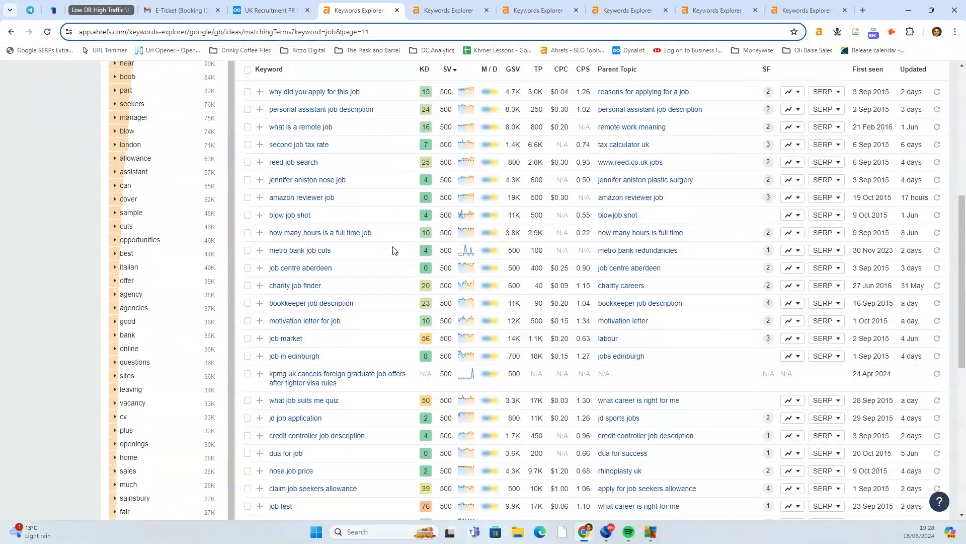
{"action": "scroll", "coordinate": [393, 250], "scroll_direction": "down", "scroll_amount": 2}
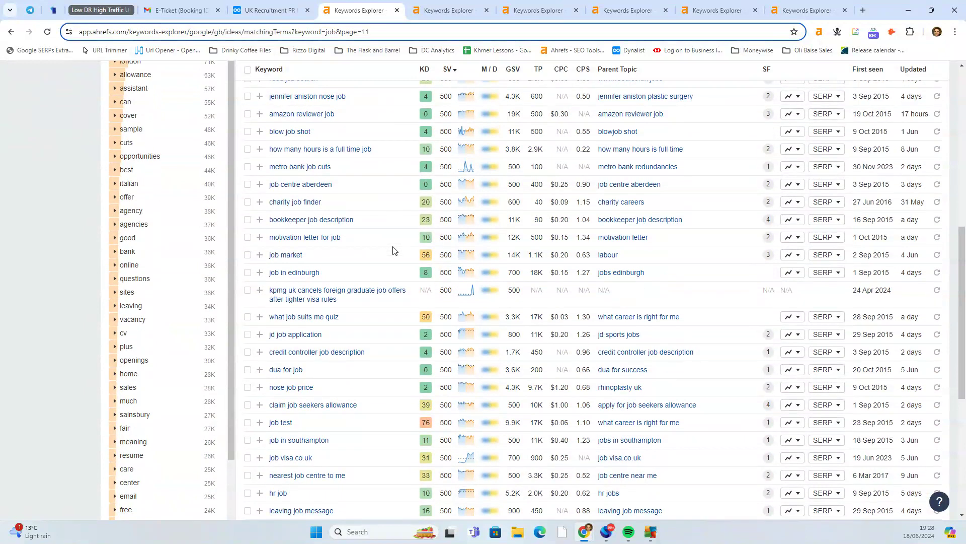
{"action": "right_click", "coordinate": [295, 255]}
{"action": "left_click", "coordinate": [384, 272]}
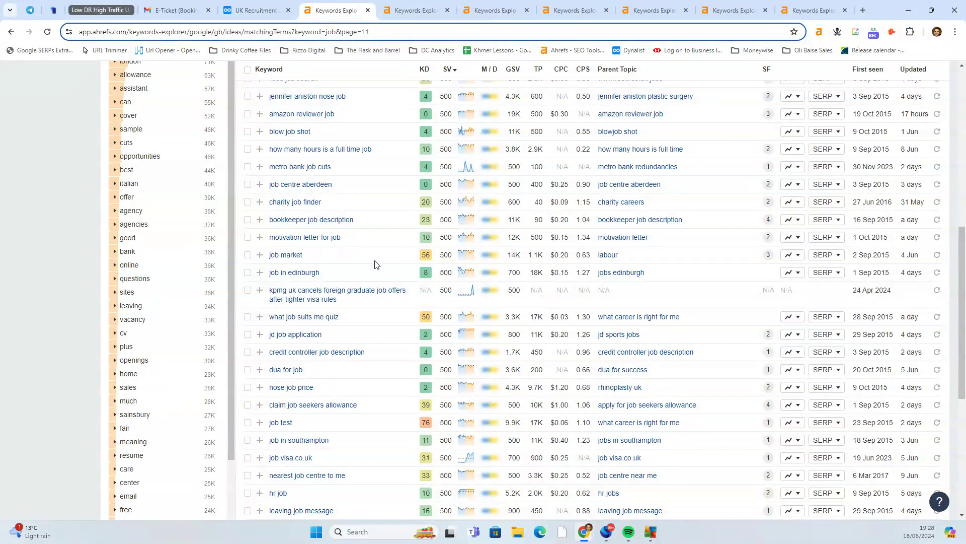
- Move on to page 12 of the matching terms and open "why i am interested in this job sample answer" in a new tab
{"action": "scroll", "coordinate": [375, 244], "scroll_direction": "down", "scroll_amount": 2}
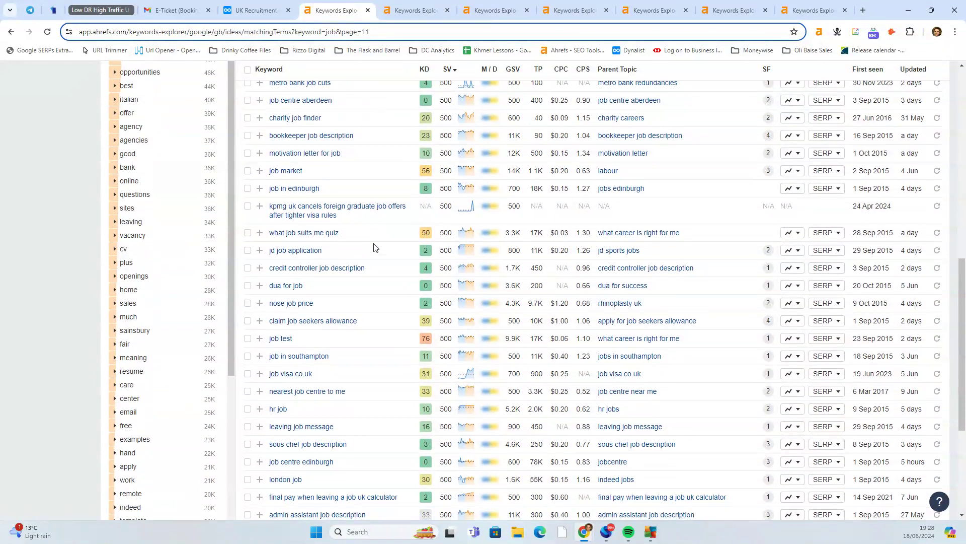
{"action": "scroll", "coordinate": [374, 247], "scroll_direction": "down", "scroll_amount": 2}
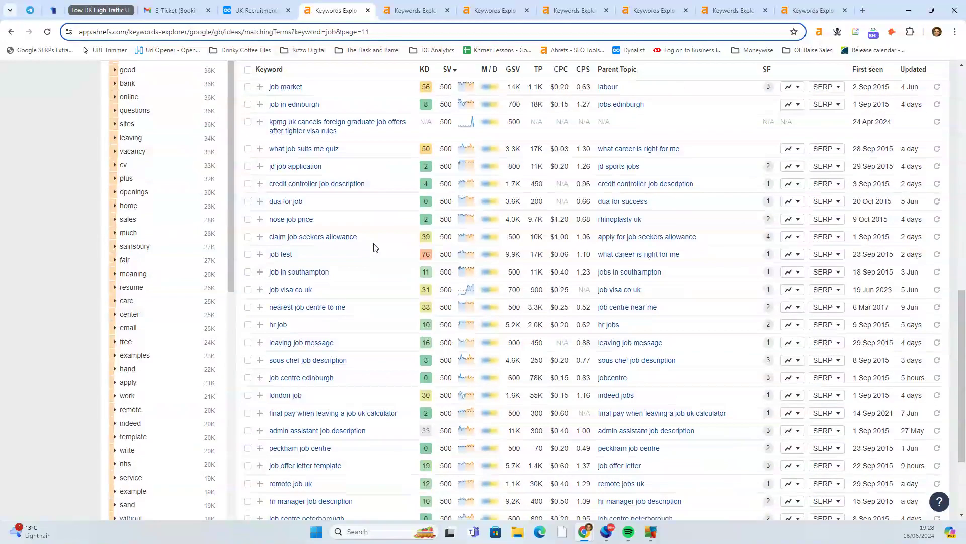
{"action": "scroll", "coordinate": [374, 247], "scroll_direction": "down", "scroll_amount": 3}
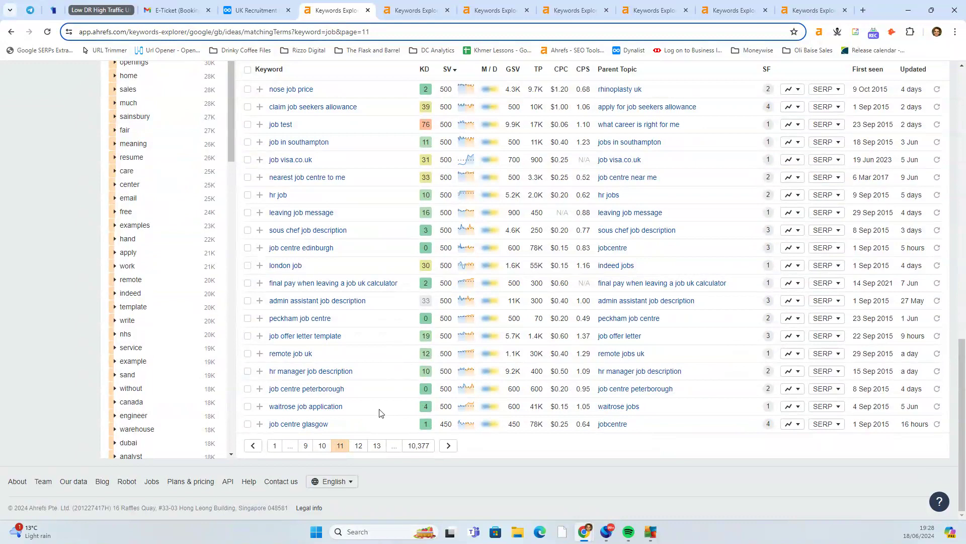
{"action": "left_click", "coordinate": [359, 446]}
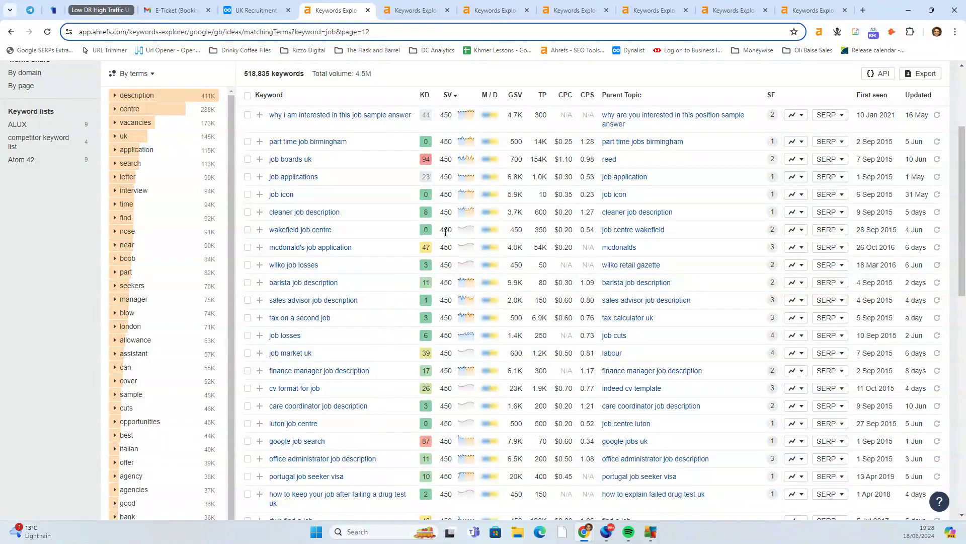
{"action": "right_click", "coordinate": [376, 117]}
{"action": "left_click", "coordinate": [397, 124]}
- Look through the rest of the page 12 keywords for question-style terms with newsification potential
{"action": "scroll", "coordinate": [341, 191], "scroll_direction": "down", "scroll_amount": 7}
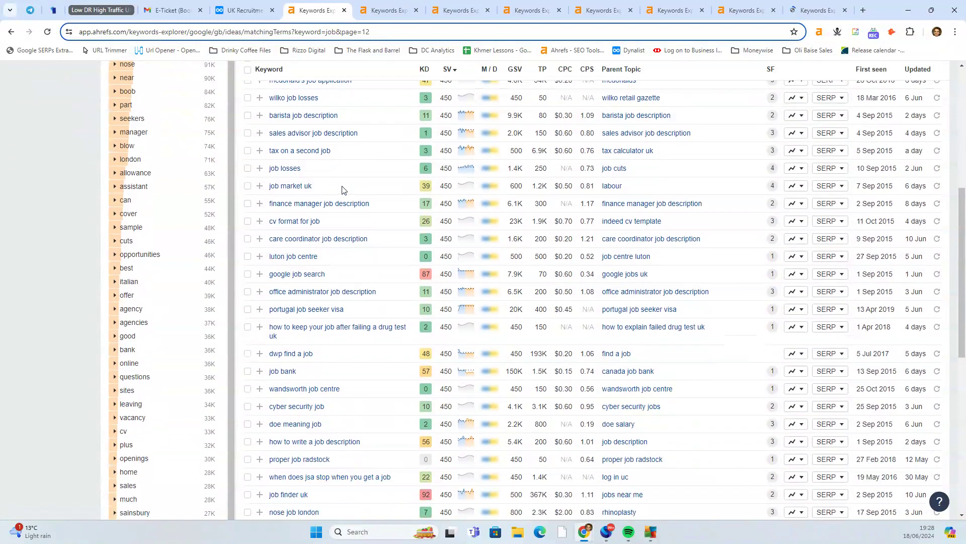
{"action": "scroll", "coordinate": [383, 183], "scroll_direction": "up", "scroll_amount": 6}
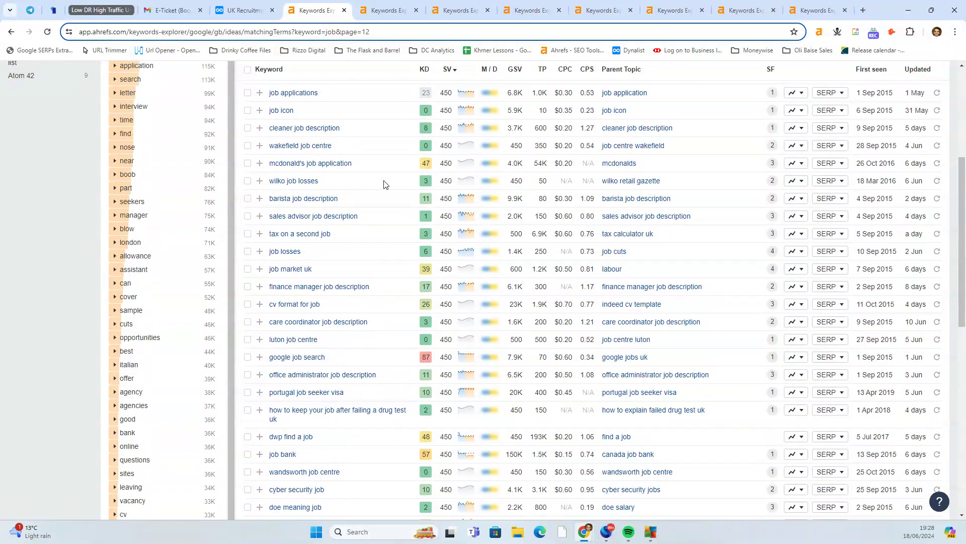
{"action": "scroll", "coordinate": [386, 181], "scroll_direction": "up", "scroll_amount": 1}
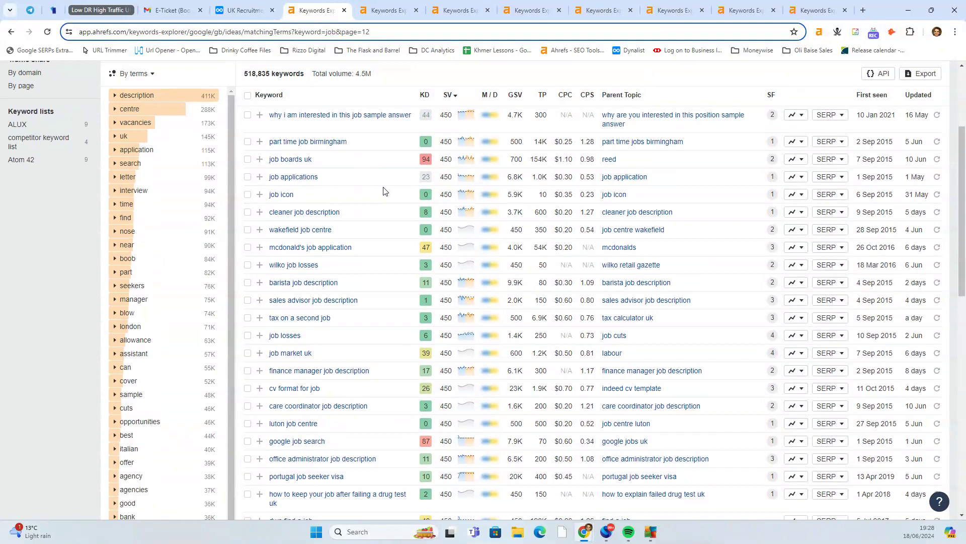
{"action": "scroll", "coordinate": [384, 191], "scroll_direction": "down", "scroll_amount": 2}
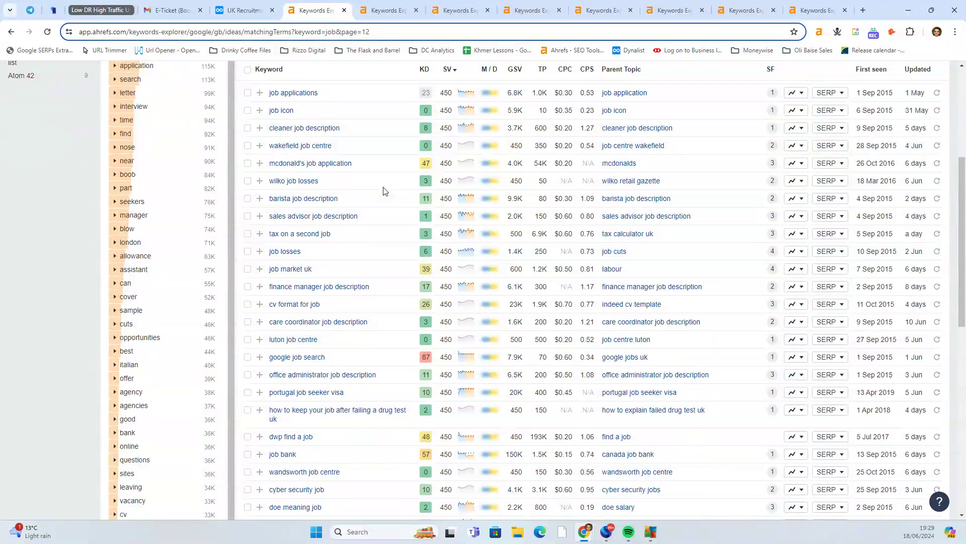
{"action": "scroll", "coordinate": [383, 190], "scroll_direction": "down", "scroll_amount": 2}
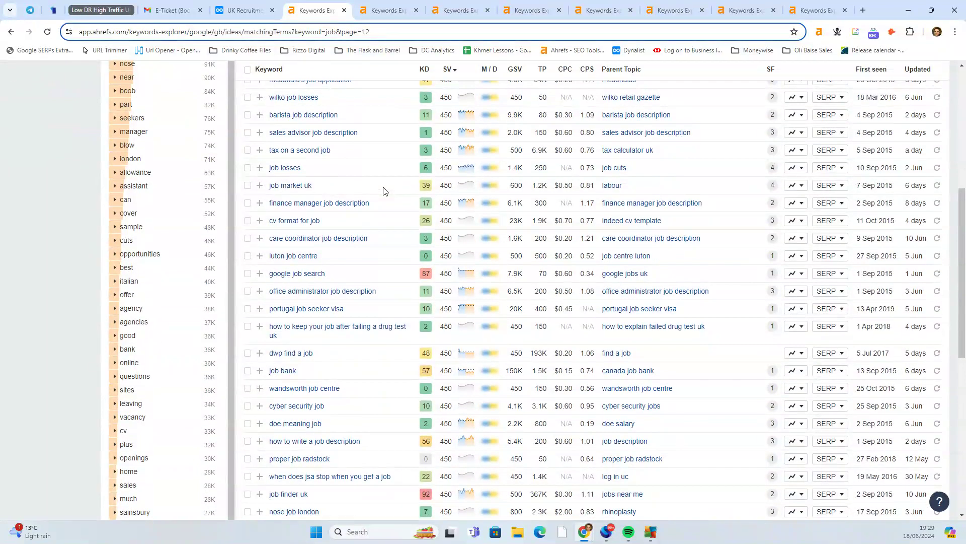
{"action": "scroll", "coordinate": [383, 190], "scroll_direction": "down", "scroll_amount": 2}
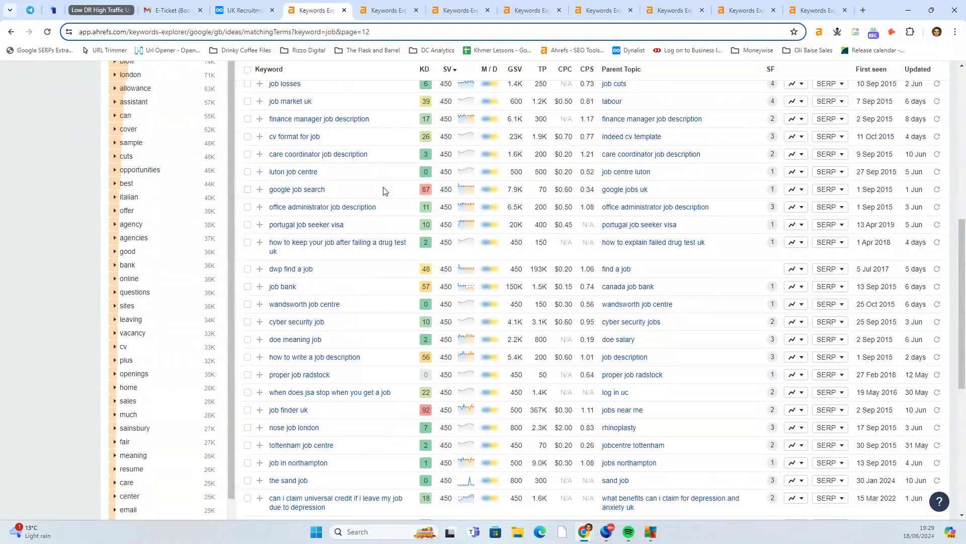
{"action": "scroll", "coordinate": [383, 190], "scroll_direction": "down", "scroll_amount": 2}
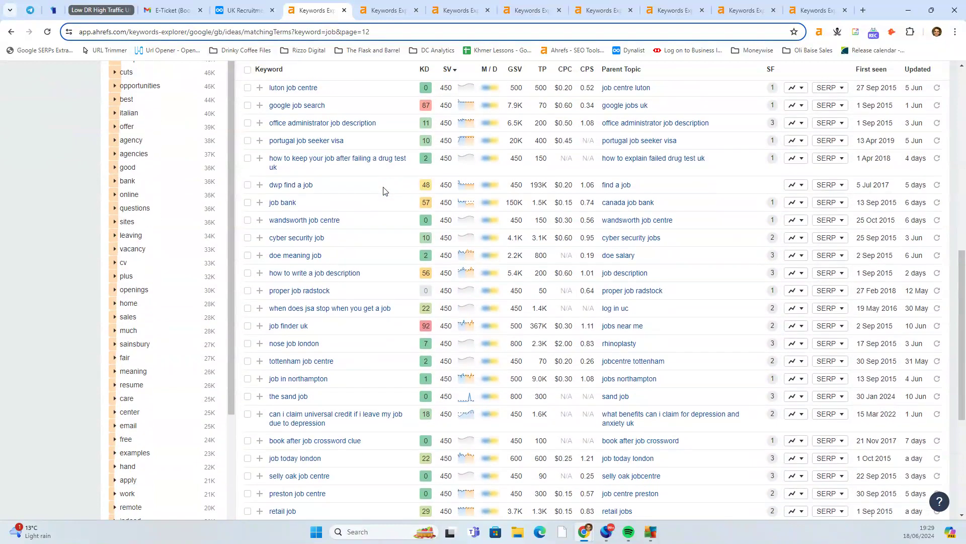
{"action": "scroll", "coordinate": [383, 190], "scroll_direction": "down", "scroll_amount": 2}
{"action": "scroll", "coordinate": [383, 190], "scroll_direction": "down", "scroll_amount": 4}
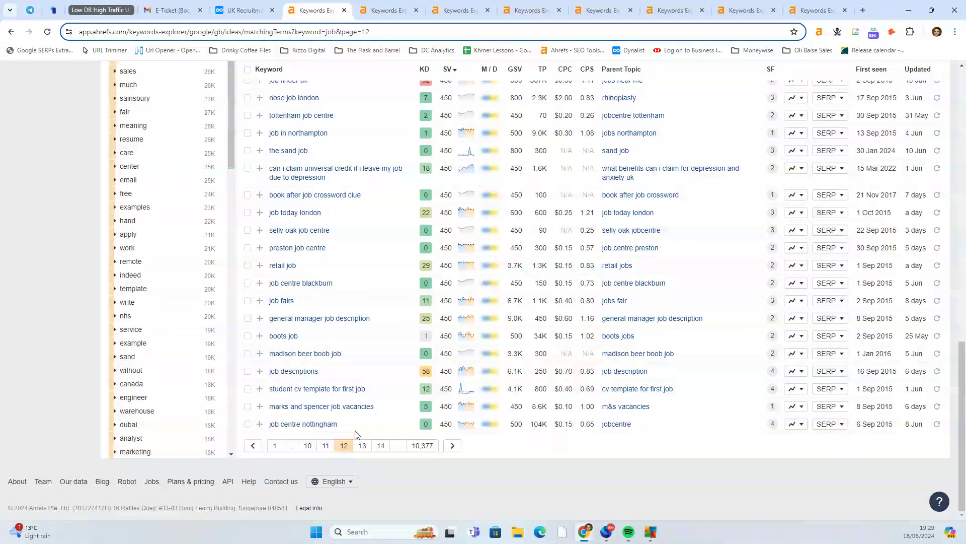
- Move on to page 13 of the matching terms and open the keyword "job resignation letter" in a new tab
{"action": "left_click", "coordinate": [362, 446]}
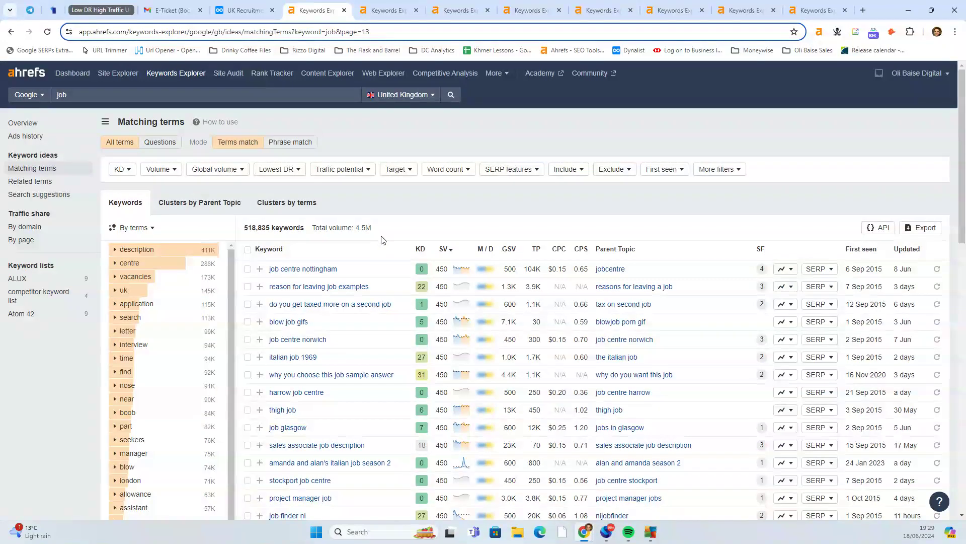
{"action": "scroll", "coordinate": [381, 239], "scroll_direction": "down", "scroll_amount": 2}
{"action": "scroll", "coordinate": [382, 239], "scroll_direction": "down", "scroll_amount": 2}
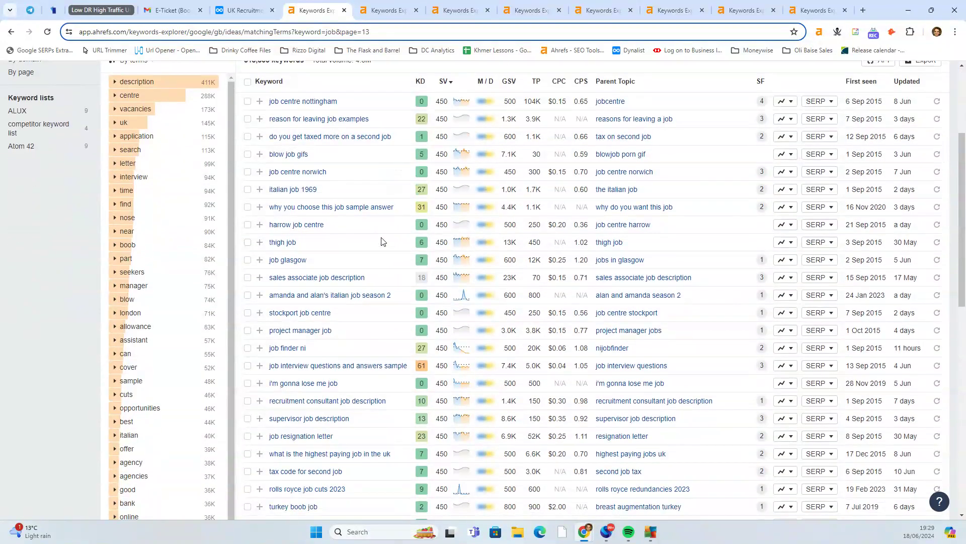
{"action": "scroll", "coordinate": [381, 241], "scroll_direction": "down", "scroll_amount": 2}
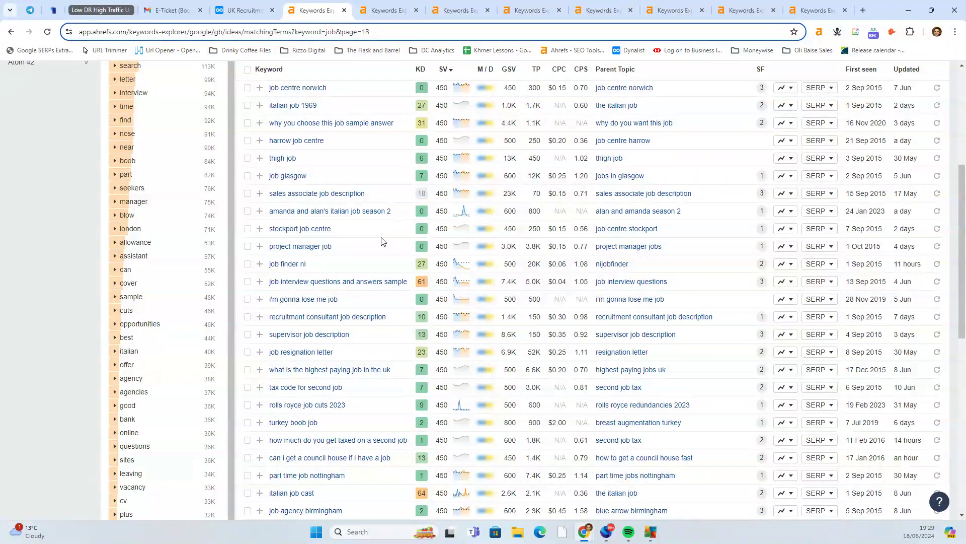
{"action": "right_click", "coordinate": [340, 356]}
{"action": "left_click", "coordinate": [363, 363]}
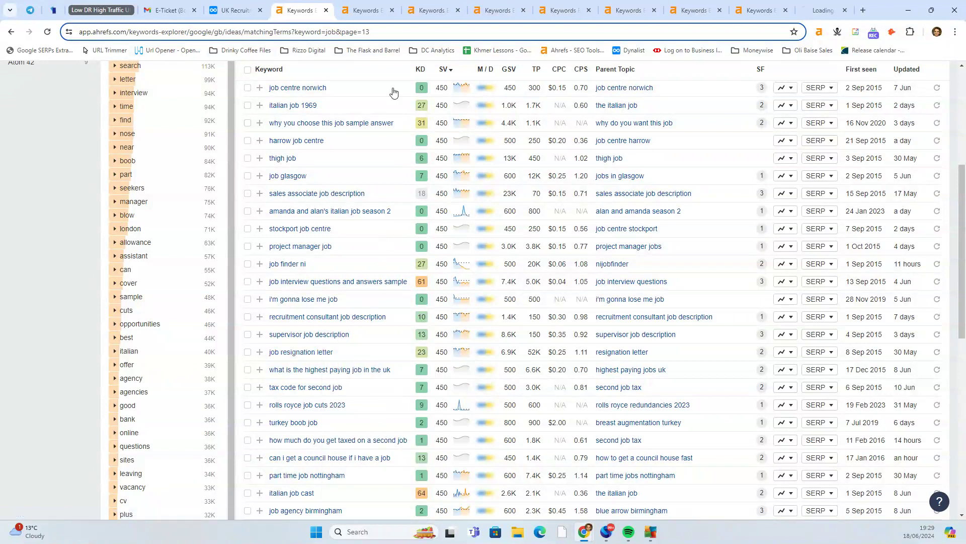
- Review the ranking pages in the opened keyword overview for "job opportunities near me"
{"action": "left_click", "coordinate": [356, 6]}
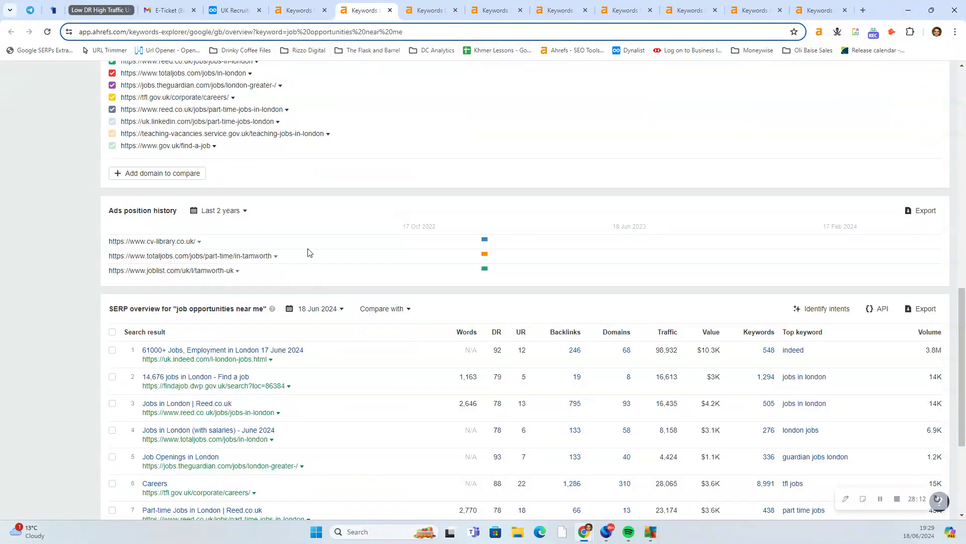
{"action": "scroll", "coordinate": [304, 246], "scroll_direction": "up", "scroll_amount": 10}
{"action": "scroll", "coordinate": [274, 182], "scroll_direction": "down", "scroll_amount": 10}
{"action": "scroll", "coordinate": [274, 184], "scroll_direction": "up", "scroll_amount": 10}
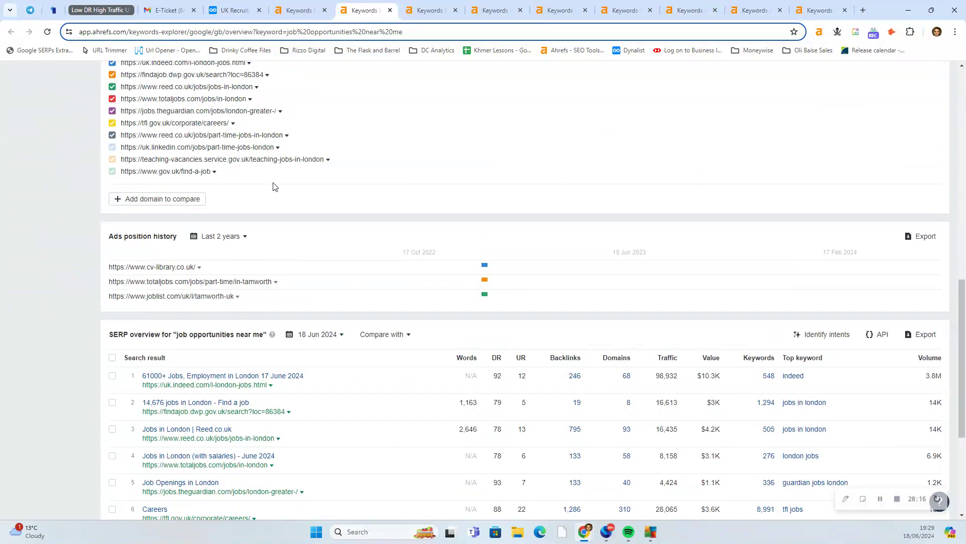
- Switch to the Dynalist outline and add the keyword "Job opportunities near me:" below the "Highest paying jobs" group
{"action": "left_click", "coordinate": [230, 11]}
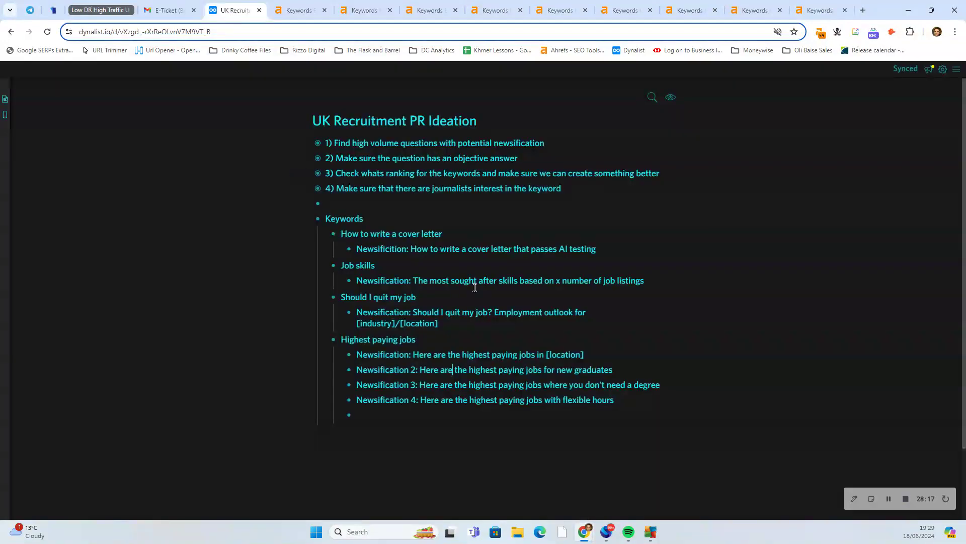
{"action": "key", "text": "shift+Tab"}
{"action": "type", "text": "Job opportunities near mean"}
{"action": "key", "text": "BackSpace"}
{"action": "key", "text": "BackSpace"}
{"action": "type", "text": ":"}
- Add the nested idea "Newsification: Here are the latest job opportunities in [location]" under "Job opportunities near me:"
{"action": "key", "text": "Return"}
{"action": "key", "text": "Tab"}
{"action": "type", "text": "New"}
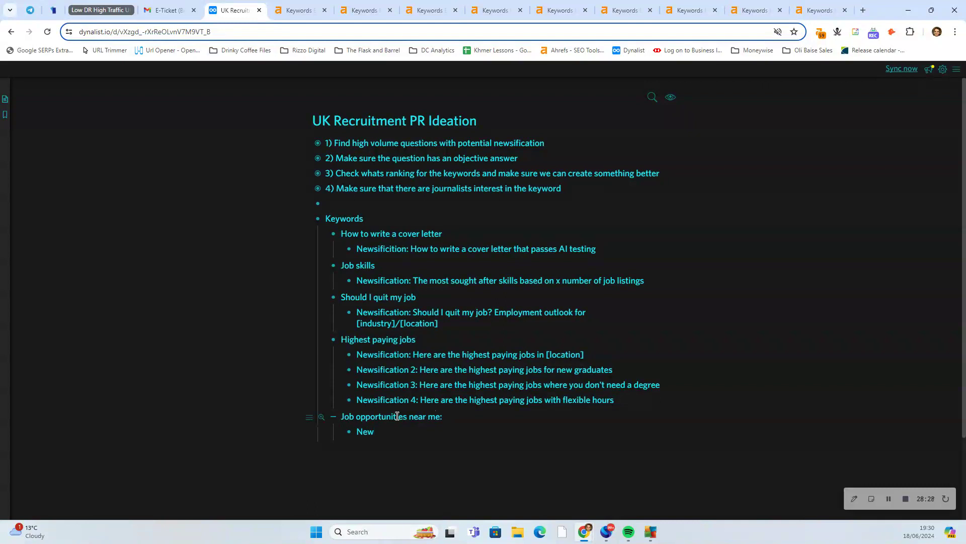
{"action": "type", "text": "sification: Here a"}
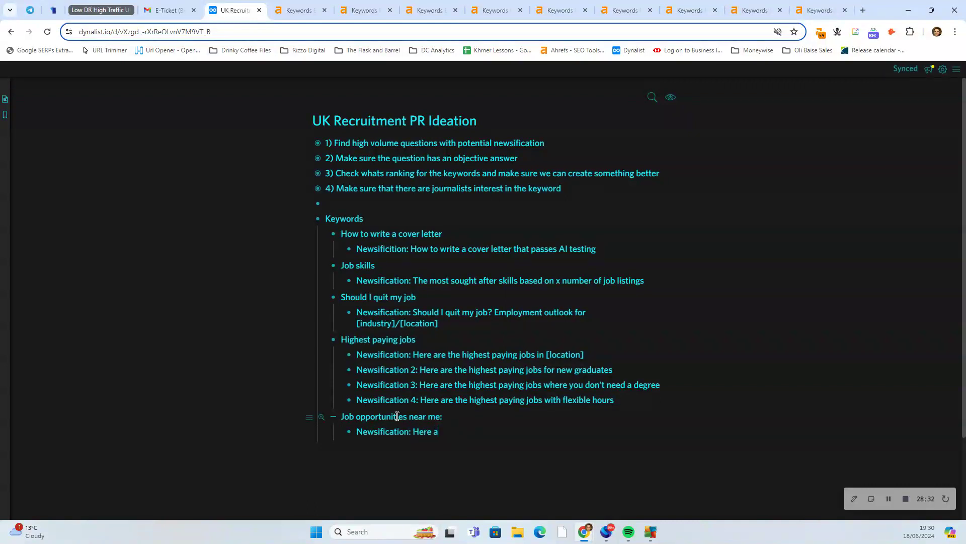
{"action": "type", "text": "re the latest job opportunities in "}
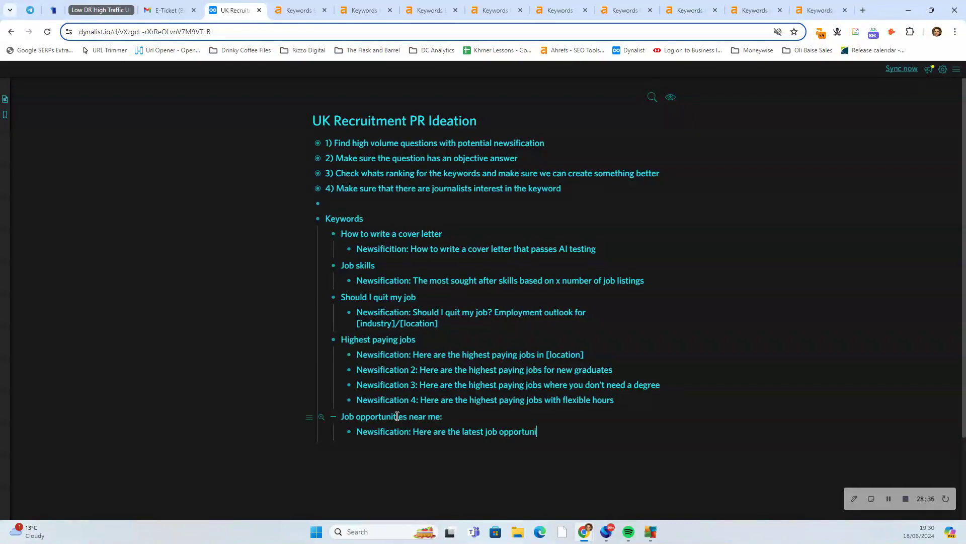
{"action": "type", "text": "[location"}
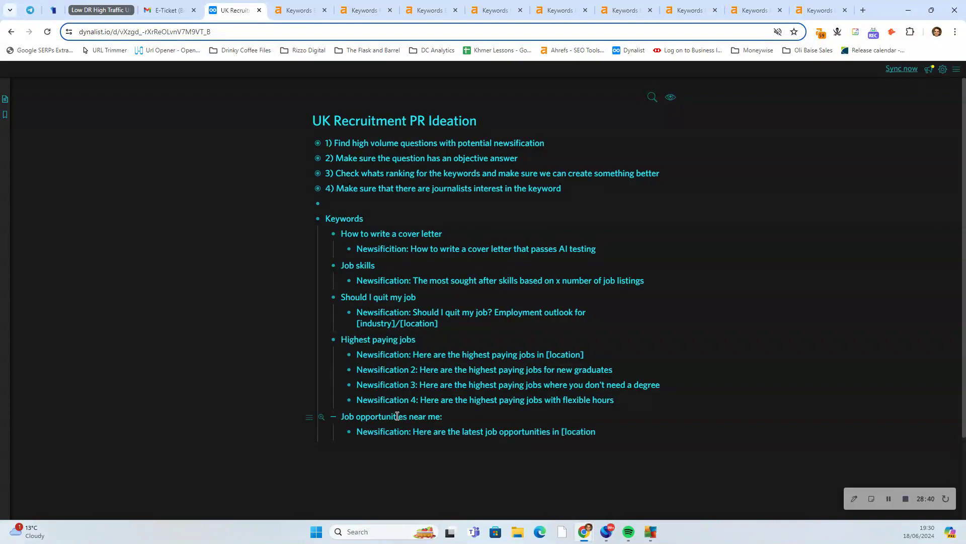